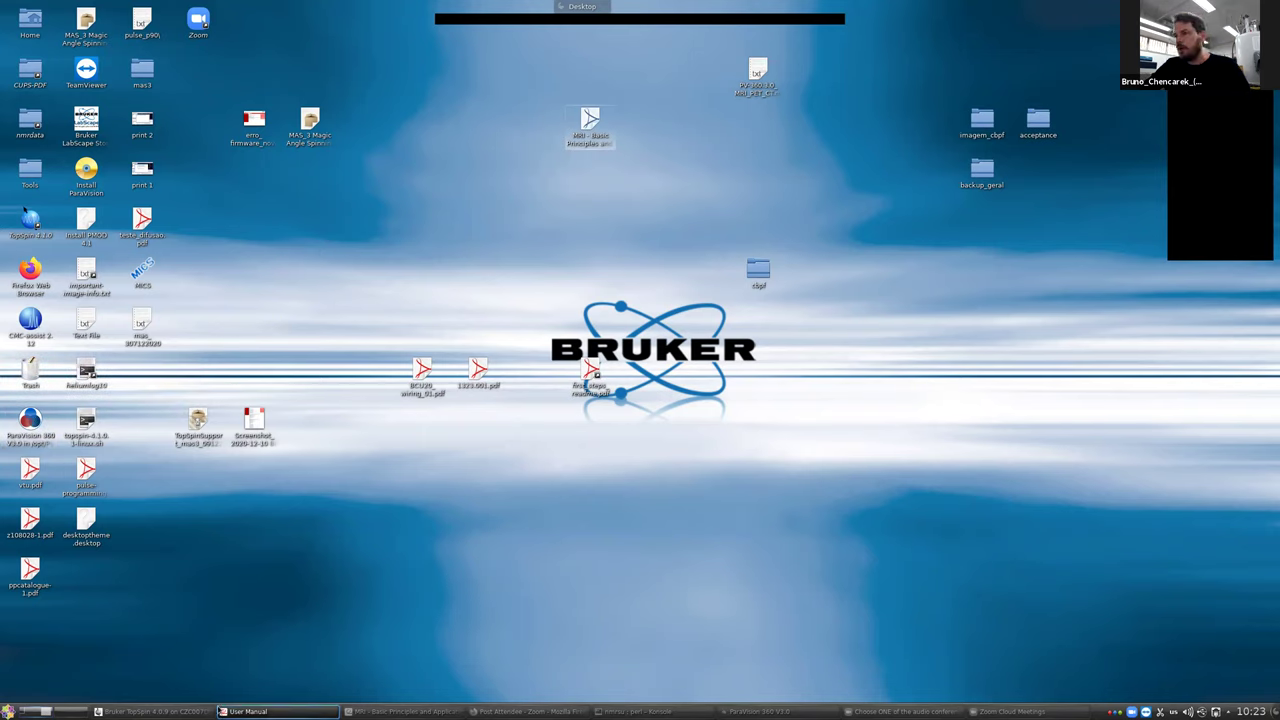
# Step: Switch to ParaVision 360, view the TopSpin acquisition window, and return to ParaVision
pyautogui.click(752, 712)
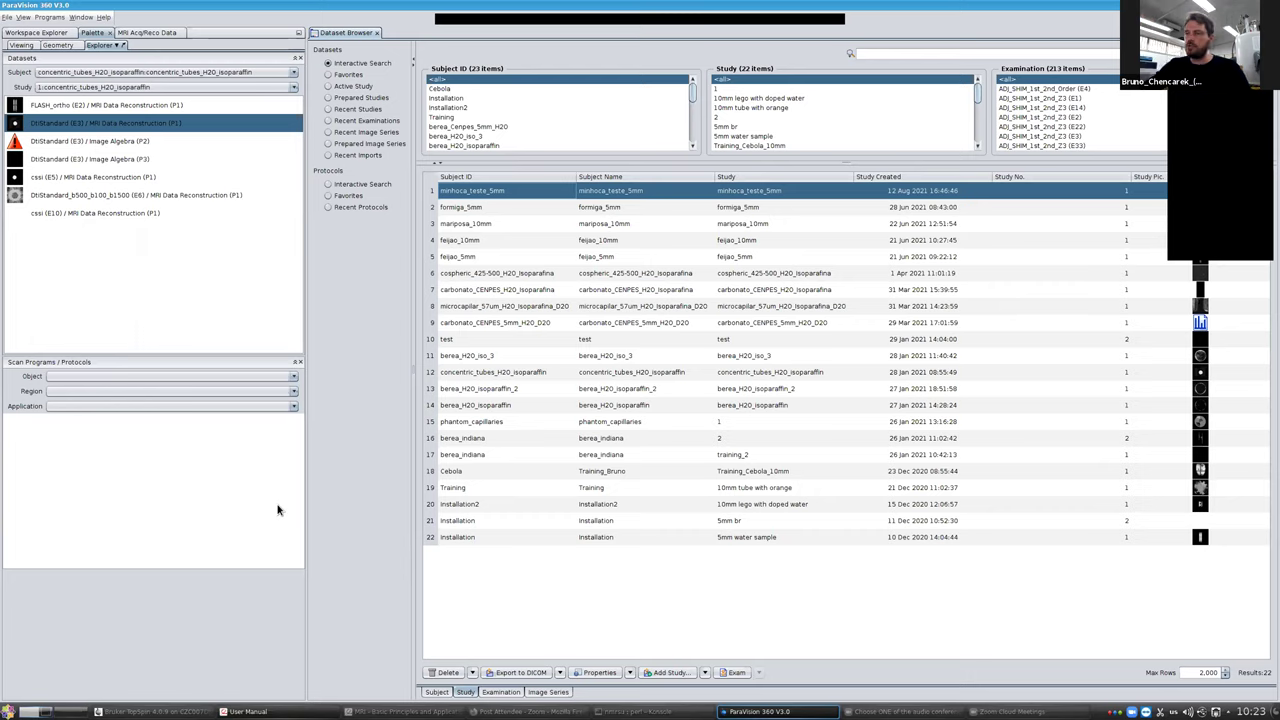
pyautogui.click(118, 712)
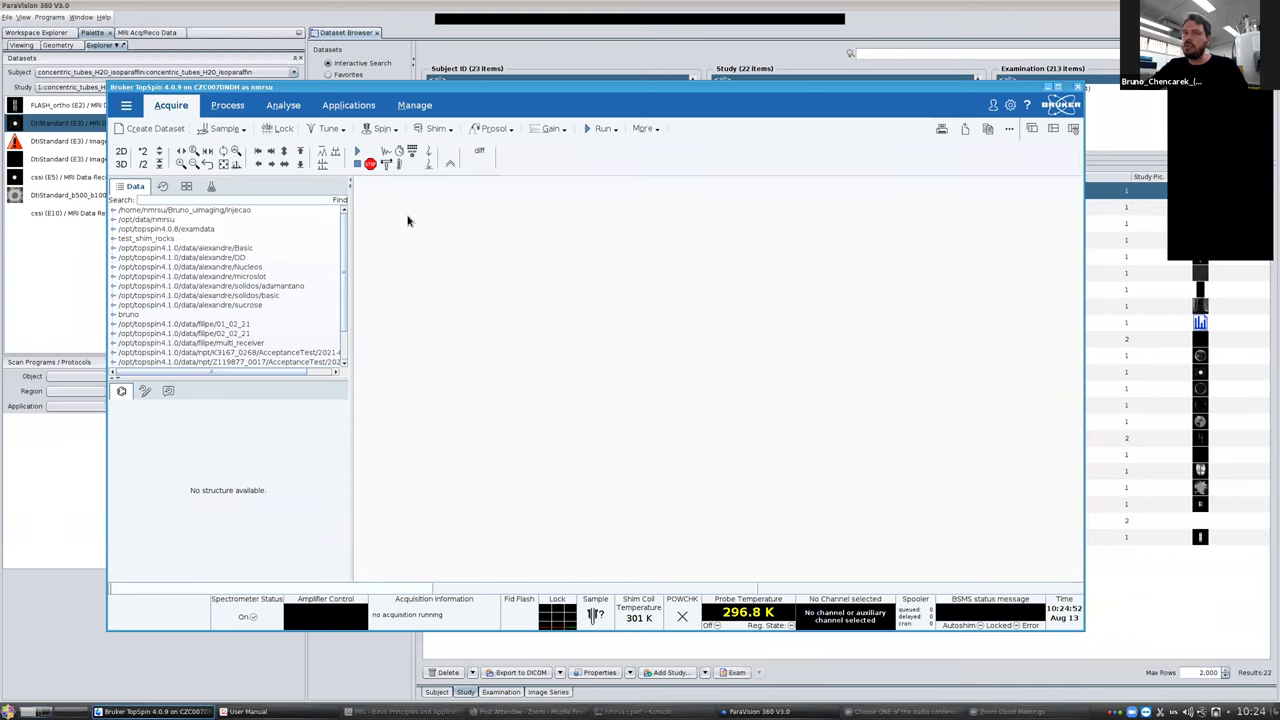
pyautogui.hotkey('alt', 'Tab')
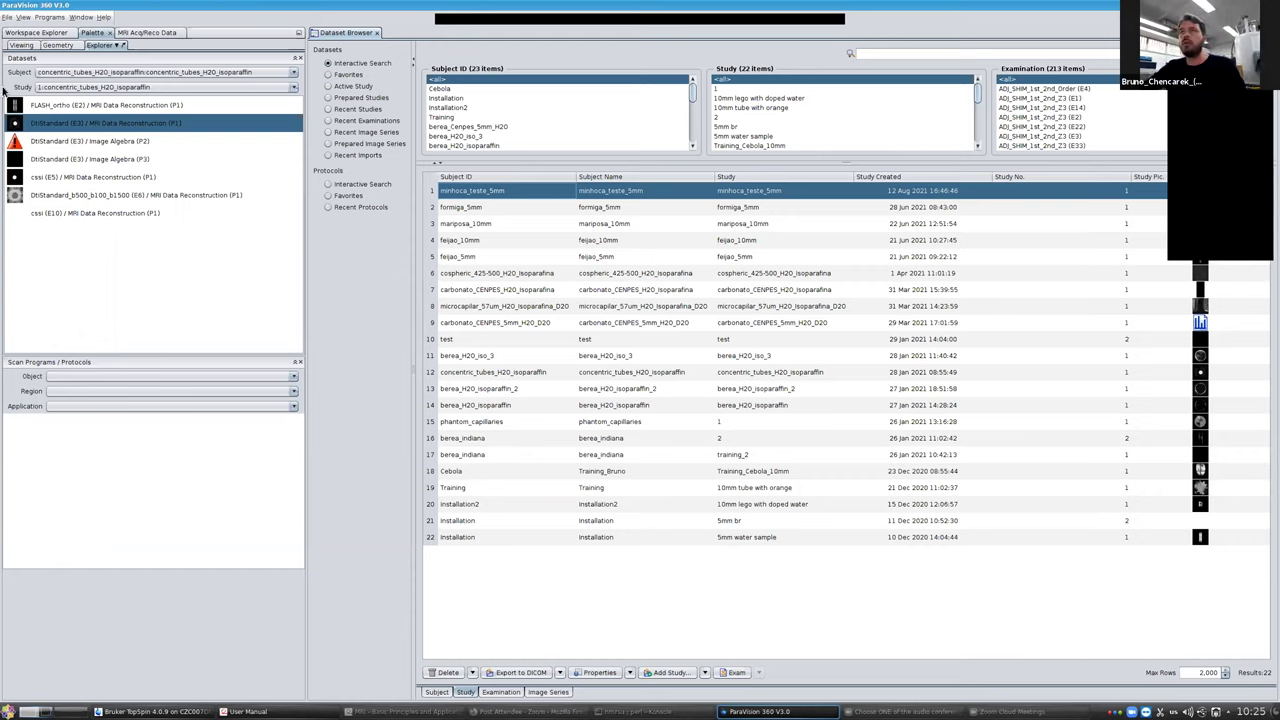
# Step: Open the registration form for a new study and move its window toward the middle of the screen
pyautogui.click(7, 18)
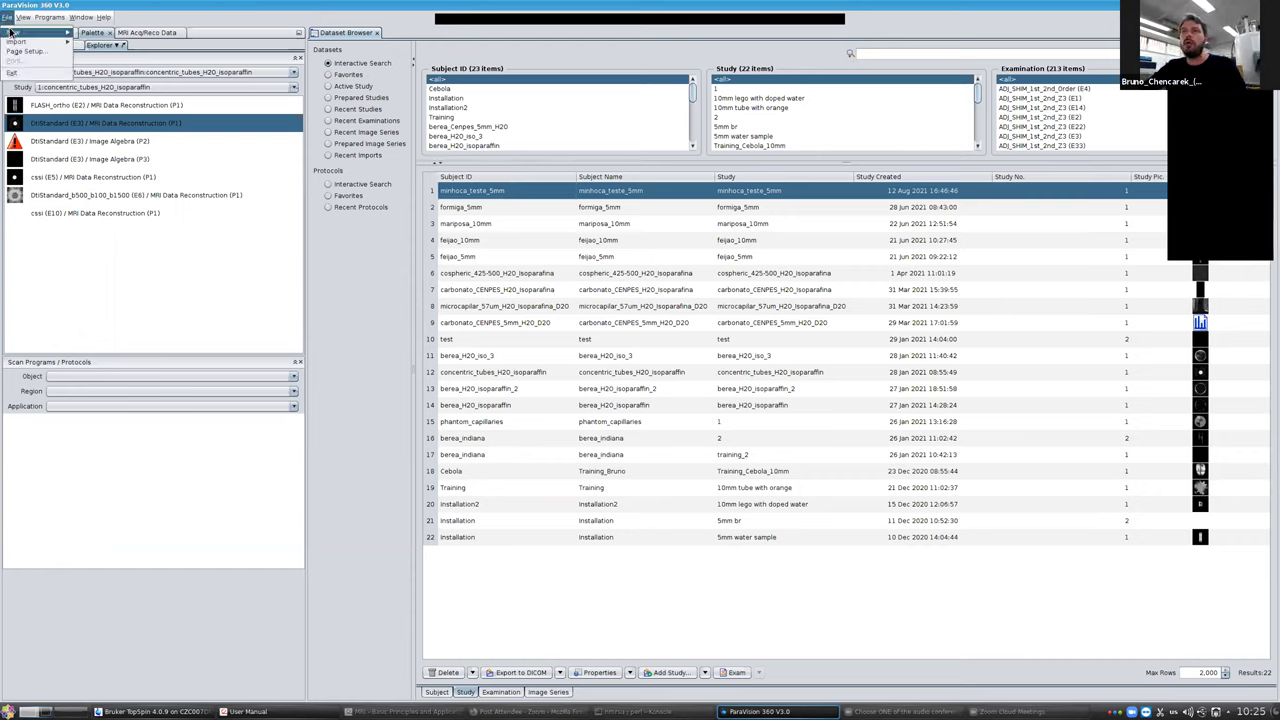
pyautogui.moveTo(12, 33)
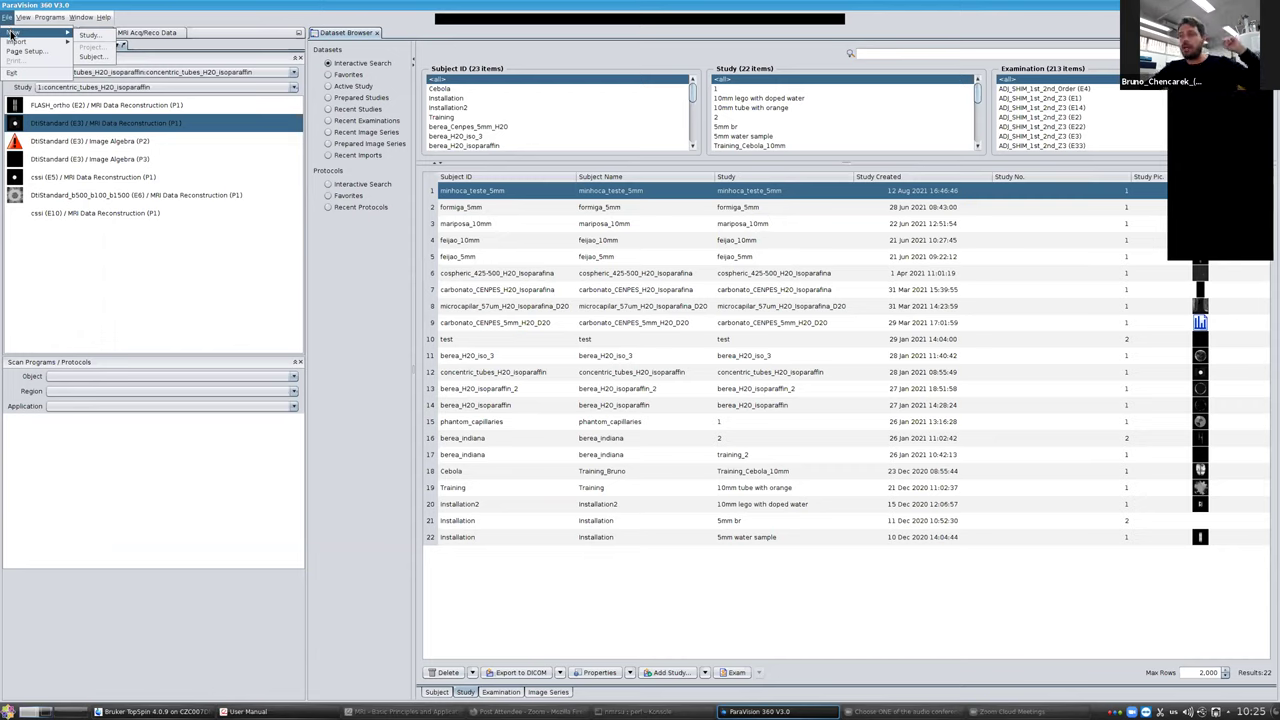
pyautogui.click(60, 213)
pyautogui.click(6, 17)
pyautogui.moveTo(20, 32)
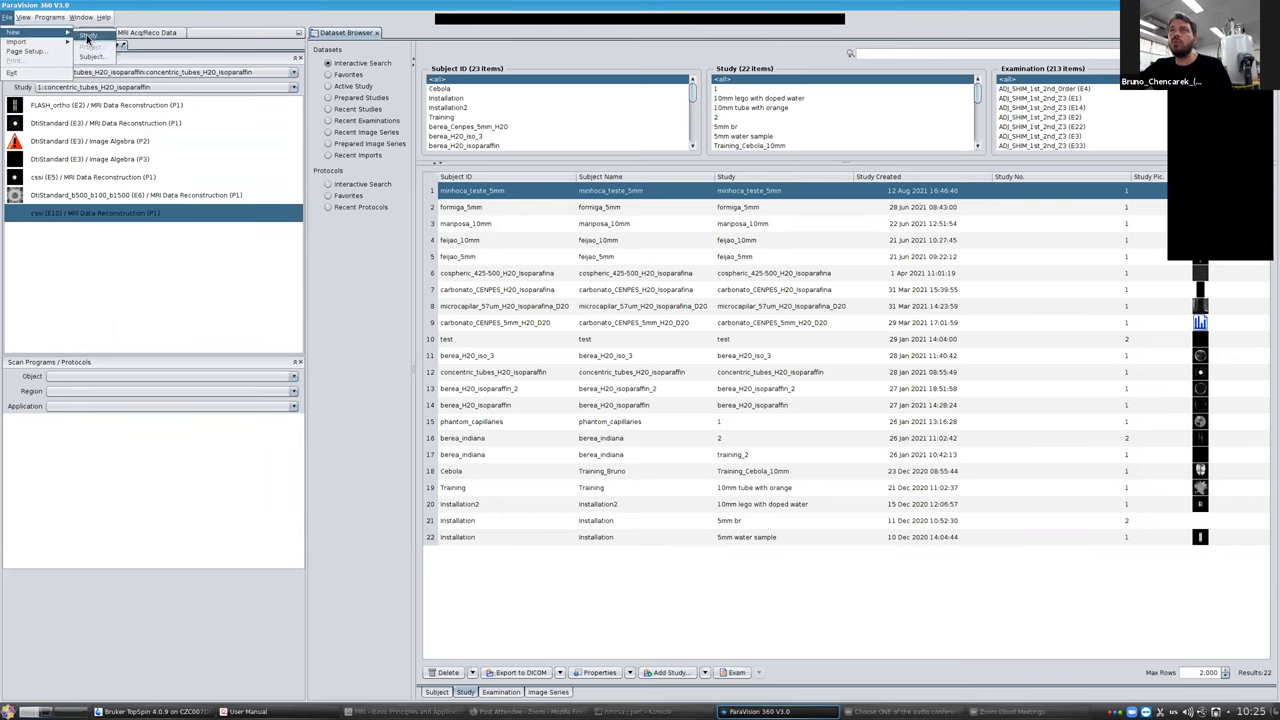
pyautogui.click(87, 37)
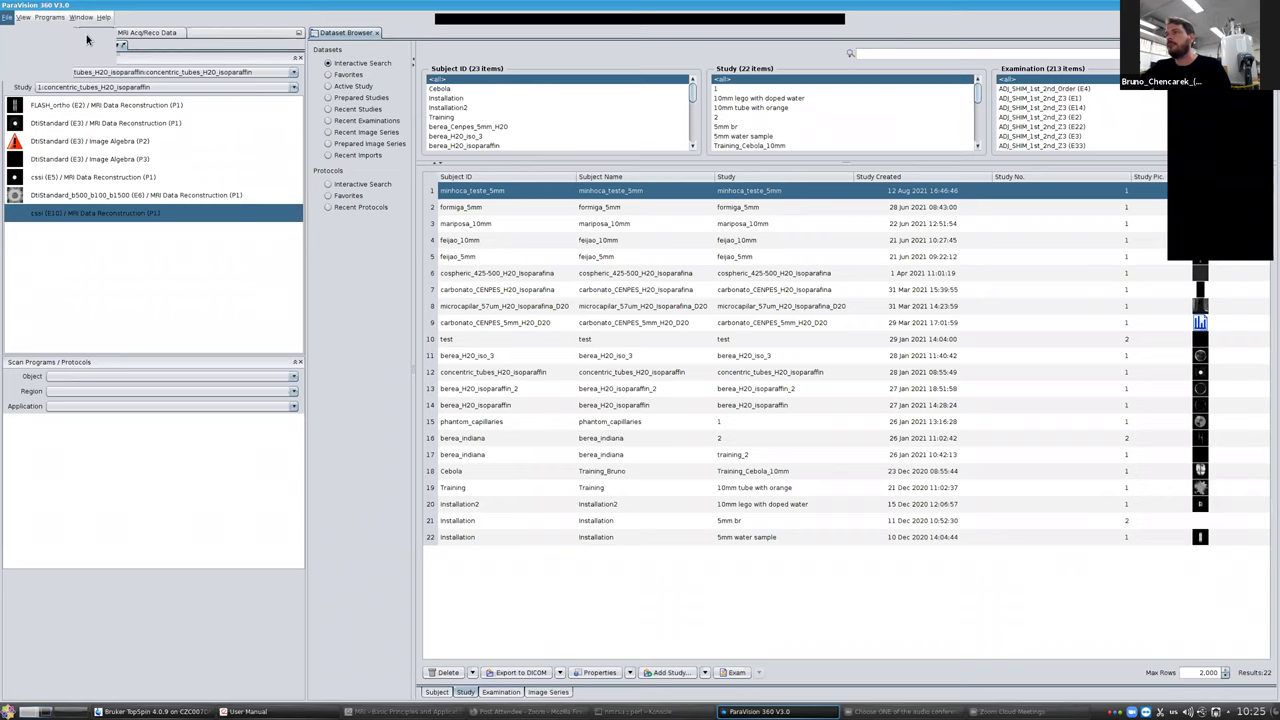
pyautogui.moveTo(276, 14); pyautogui.dragTo(504, 182)
# Step: Enter formiga_ as the start of the material name and select the Micro5 1H 5mm RF coil
pyautogui.click(363, 214)
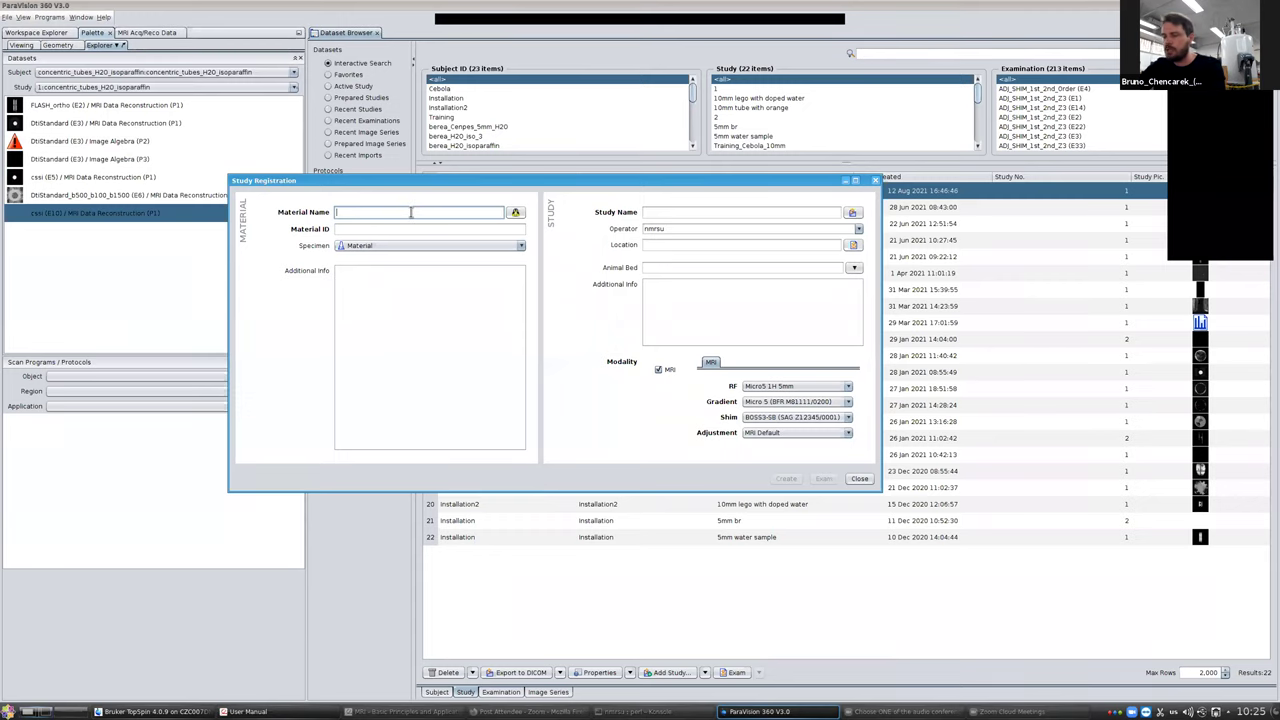
pyautogui.write('formiga_')
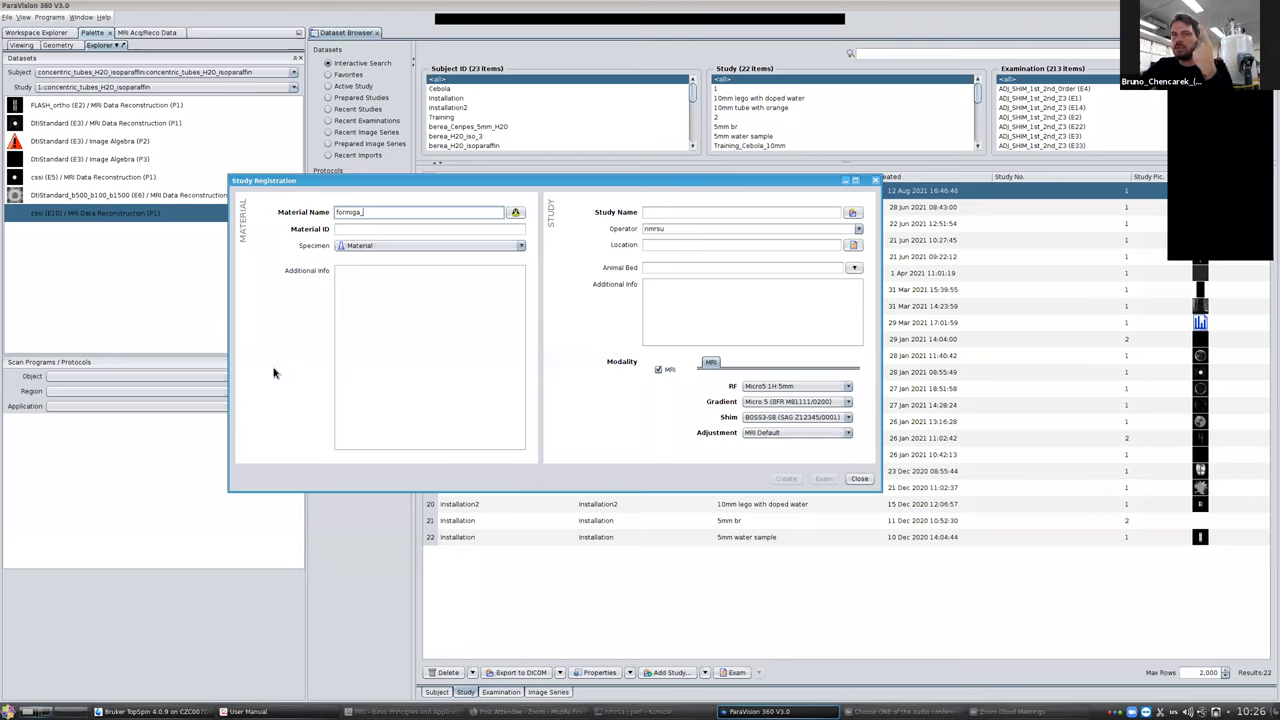
pyautogui.click(775, 387)
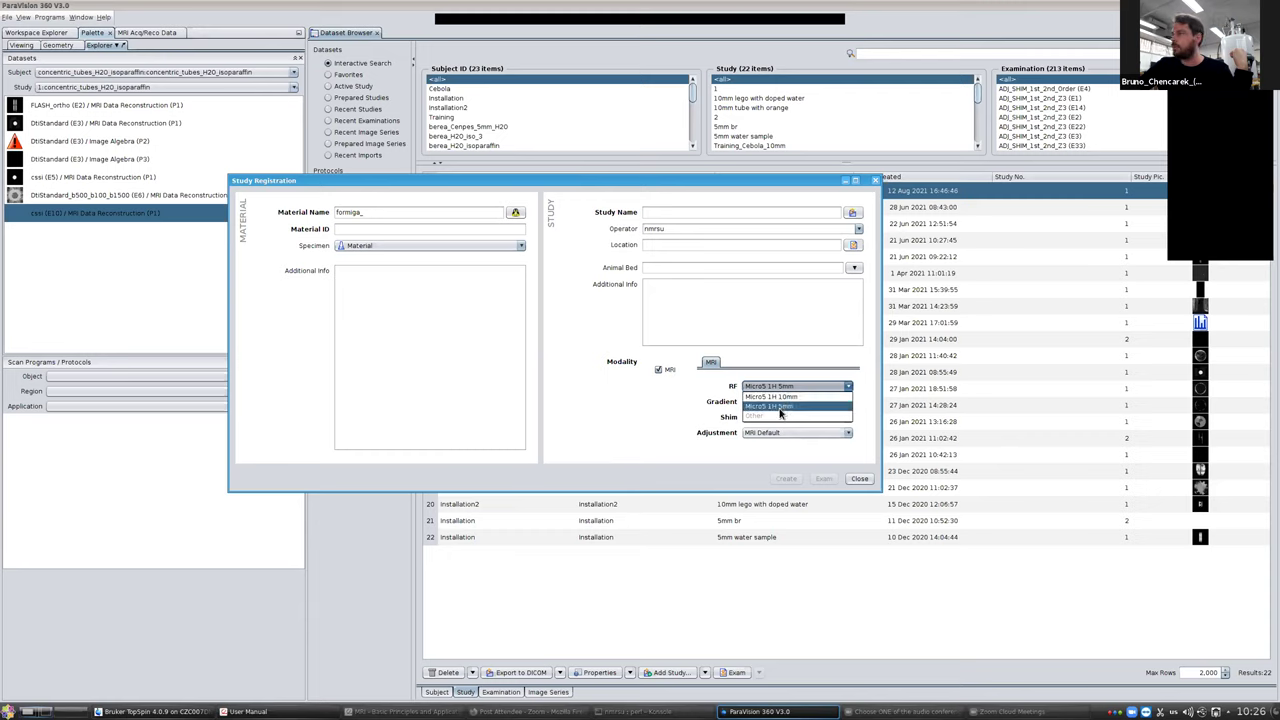
pyautogui.click(782, 407)
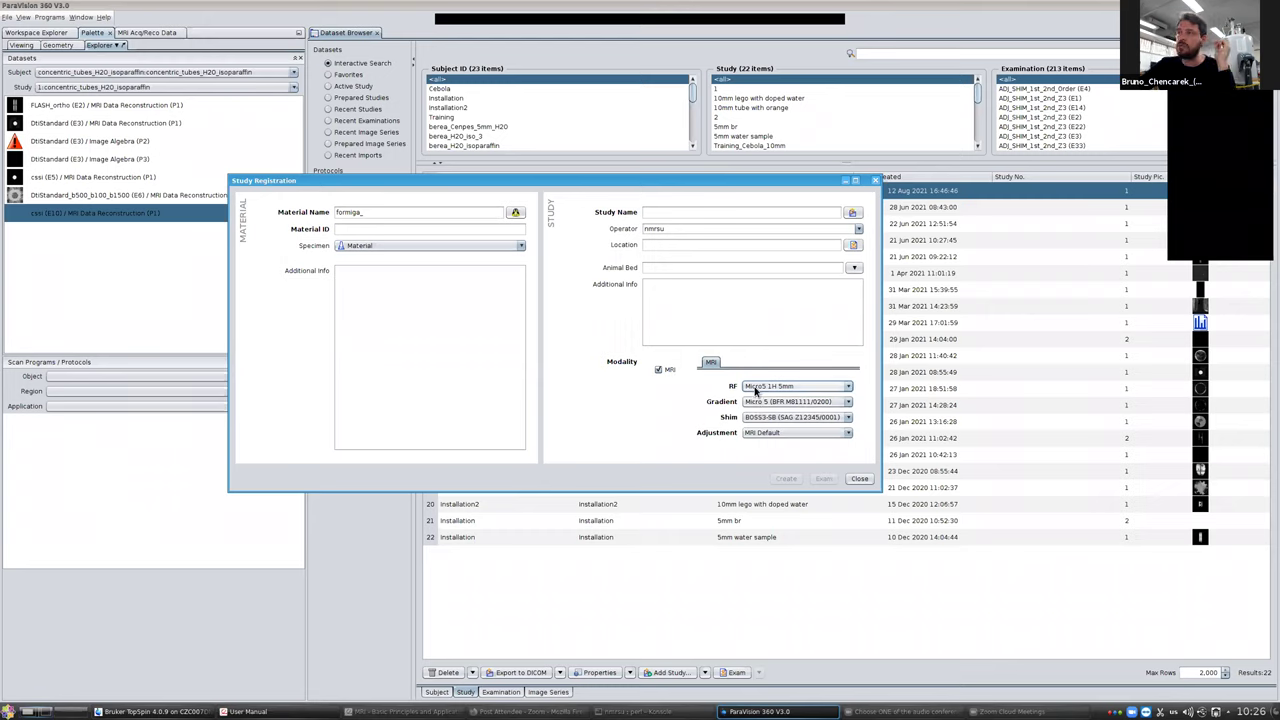
pyautogui.click(755, 389)
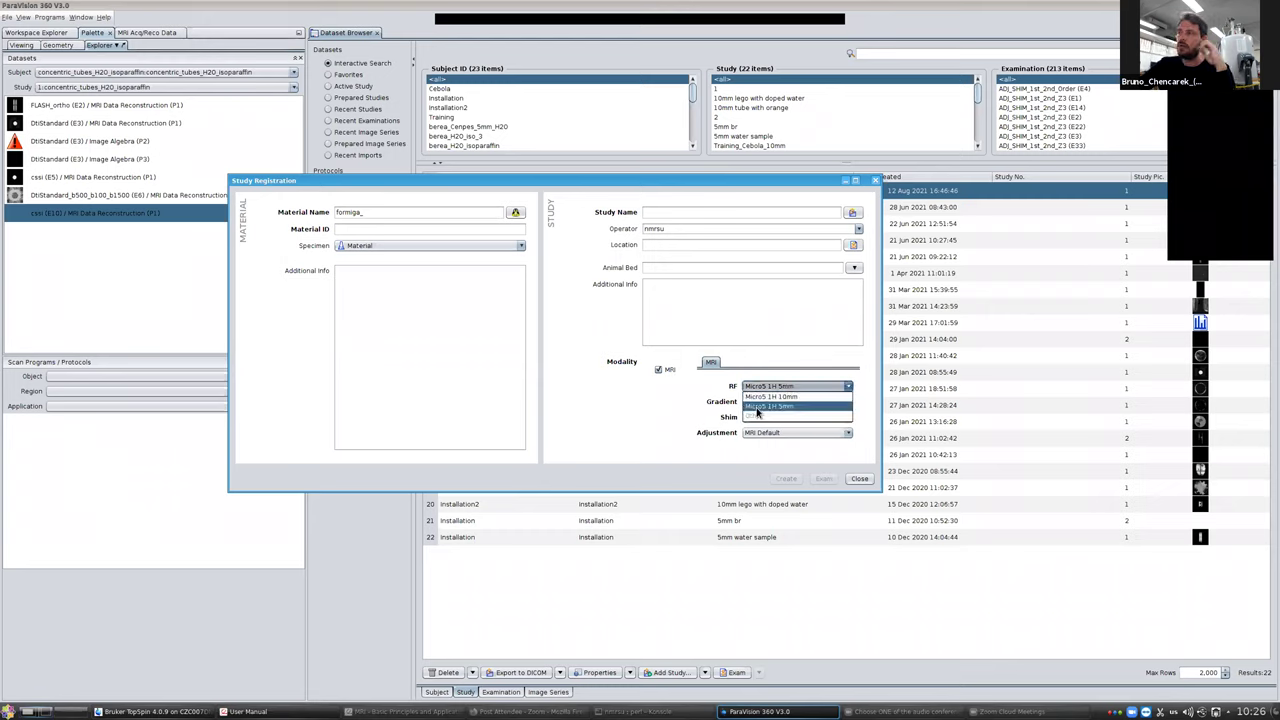
pyautogui.click(757, 407)
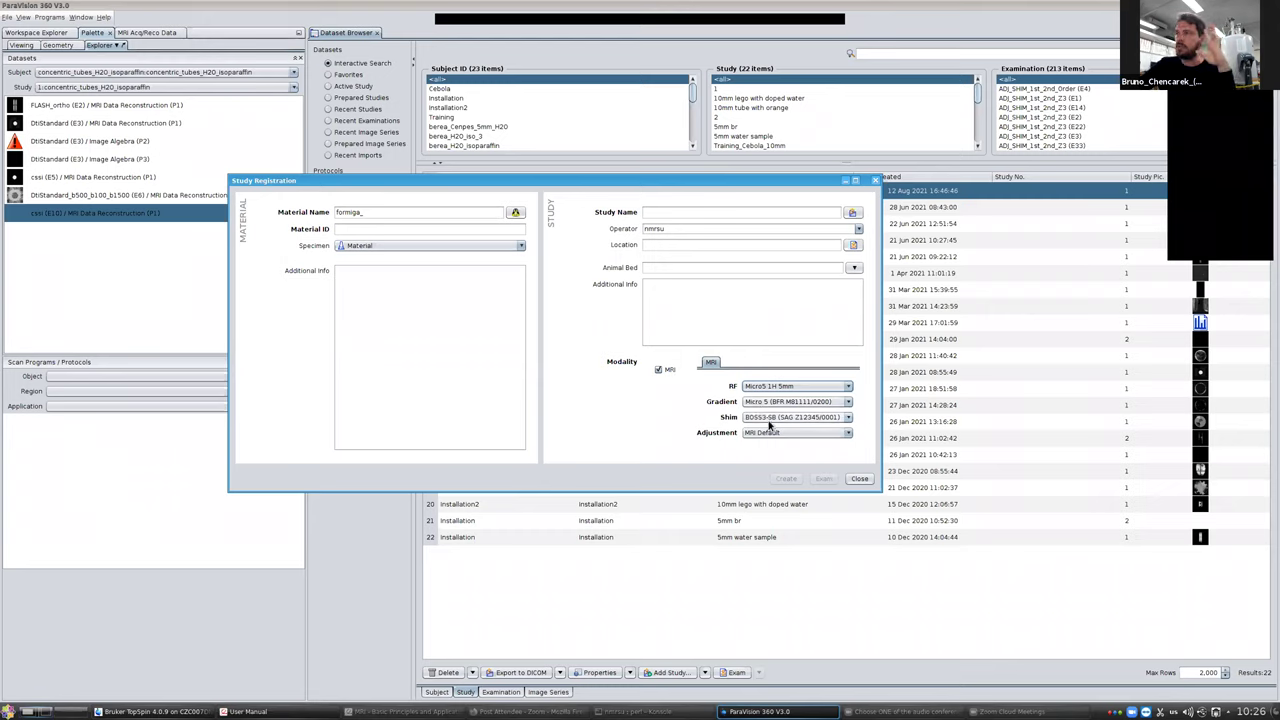
# Step: Complete the material name as formiga_5mm_2 and reuse it for the material ID and the study name
pyautogui.click(390, 211)
pyautogui.write('5mm')
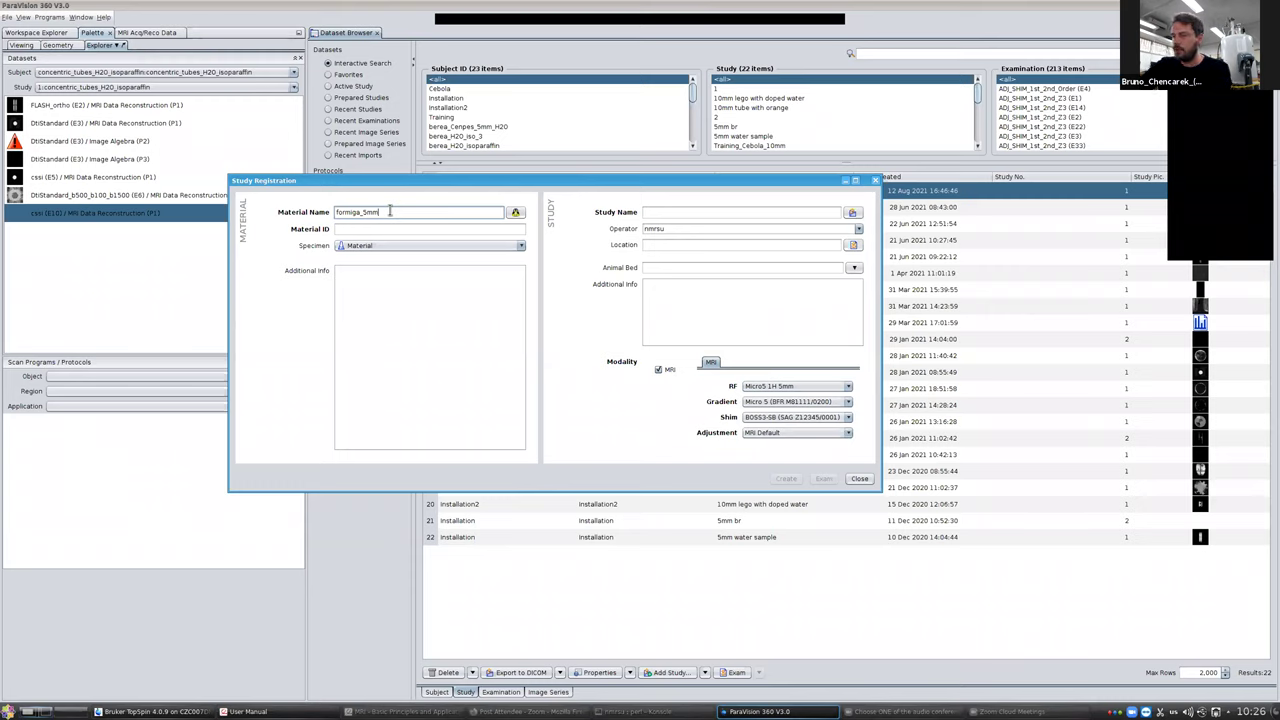
pyautogui.write('_2')
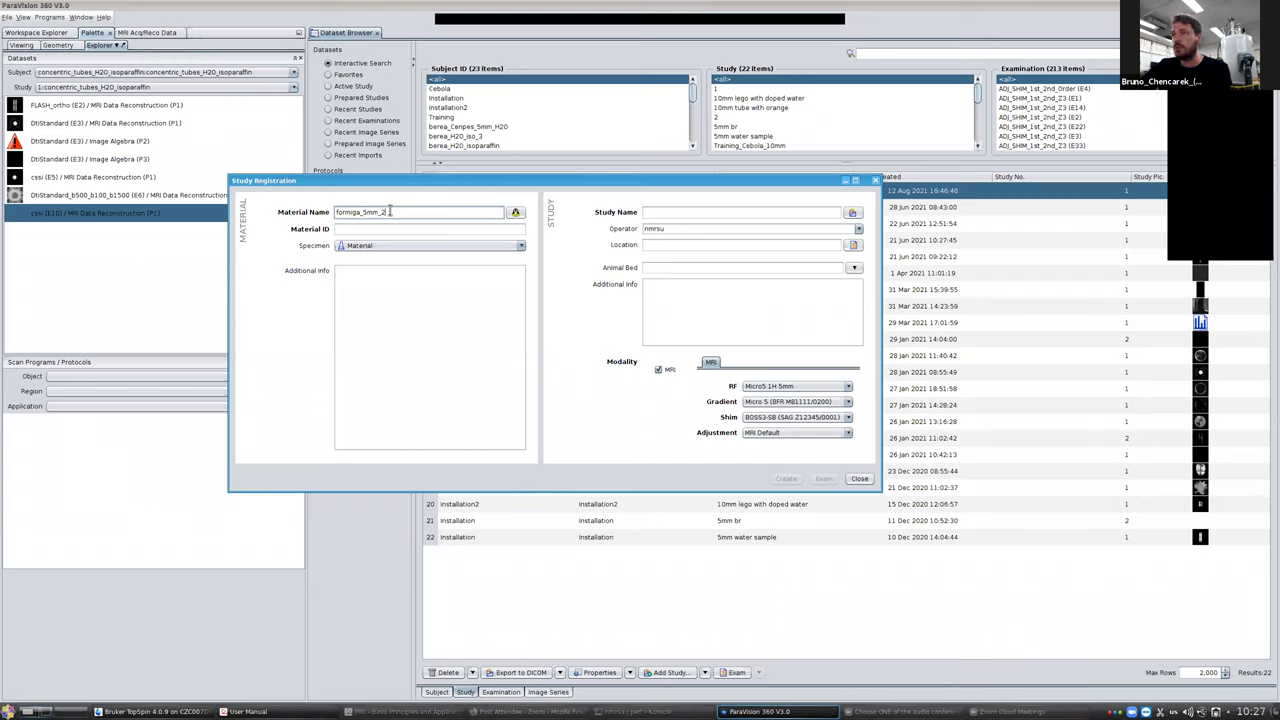
pyautogui.moveTo(390, 210); pyautogui.dragTo(275, 207)
pyautogui.hotkey('ctrl', 'c')
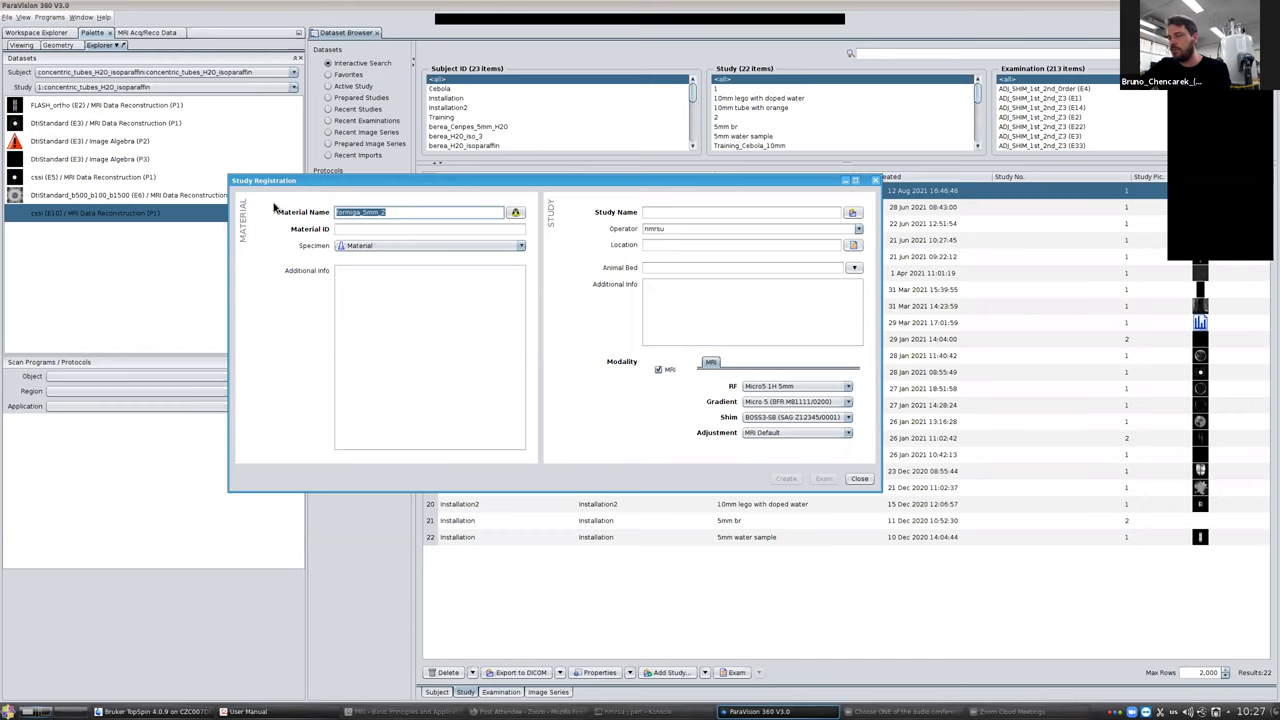
pyautogui.click(355, 229)
pyautogui.hotkey('ctrl', 'v')
pyautogui.click(654, 211)
pyautogui.hotkey('ctrl', 'v')
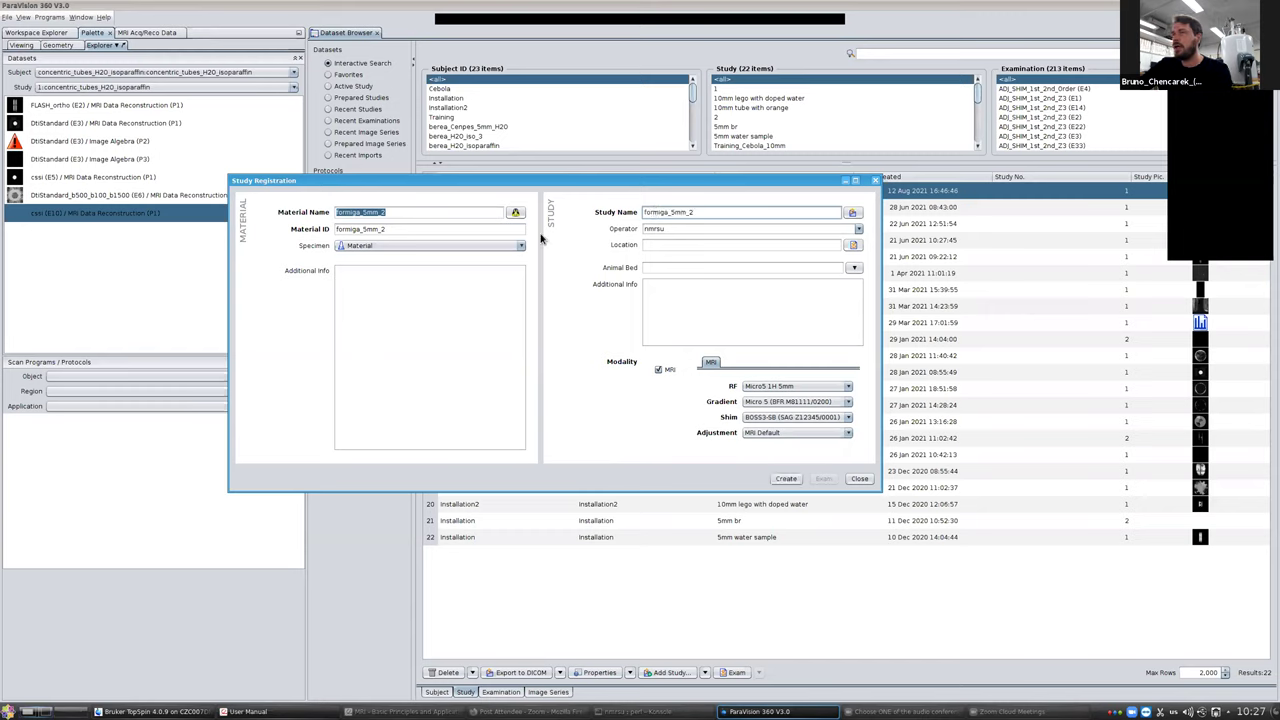
# Step: Set the specimen type to Material and create the study
pyautogui.click(395, 246)
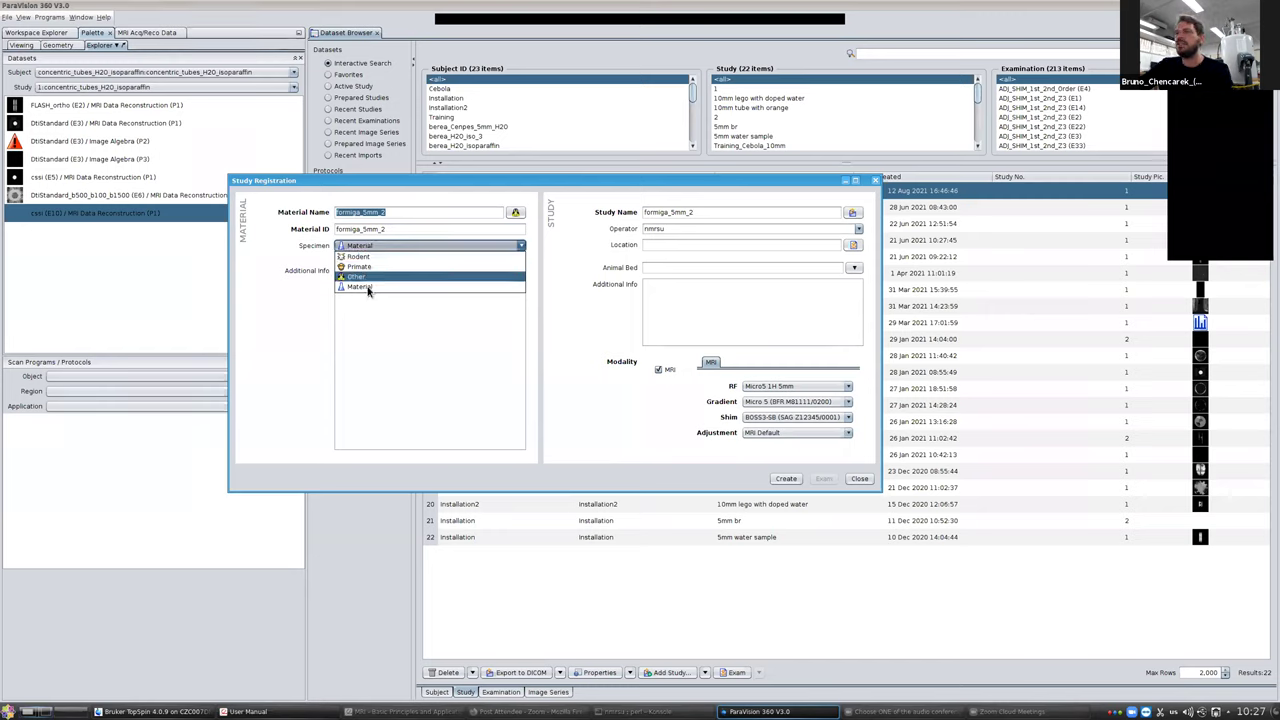
pyautogui.click(368, 290)
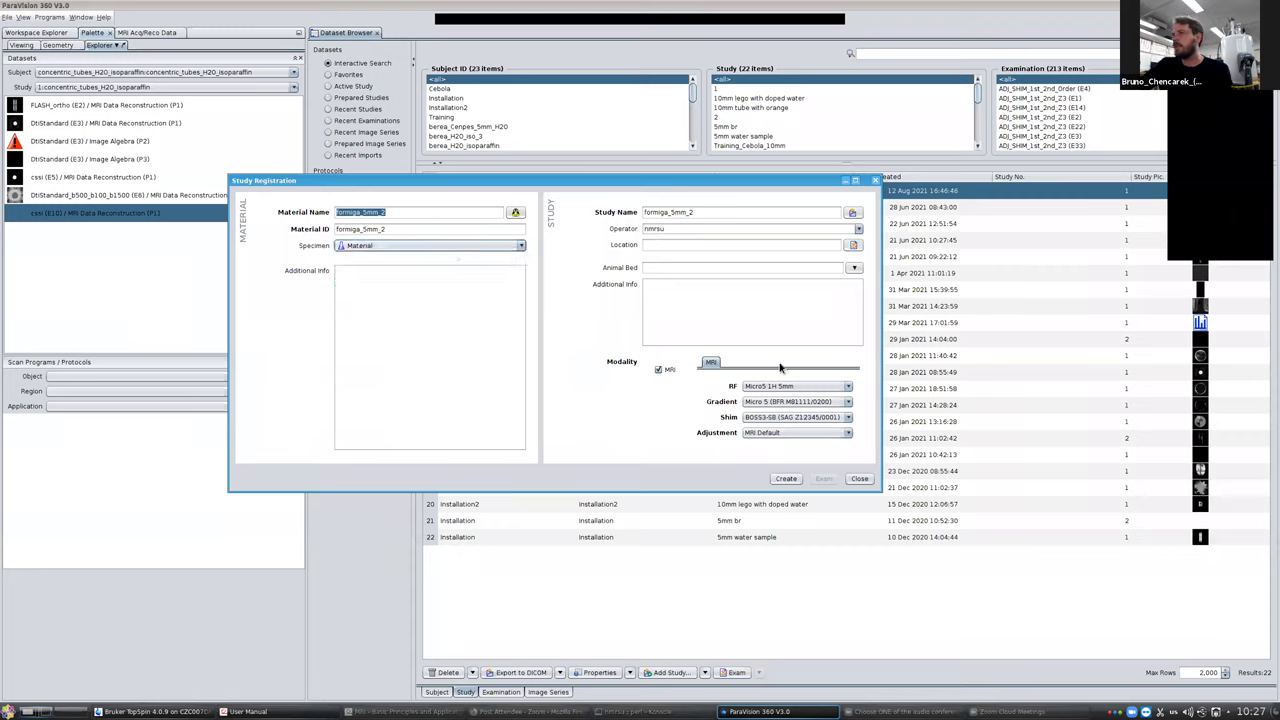
pyautogui.click(786, 479)
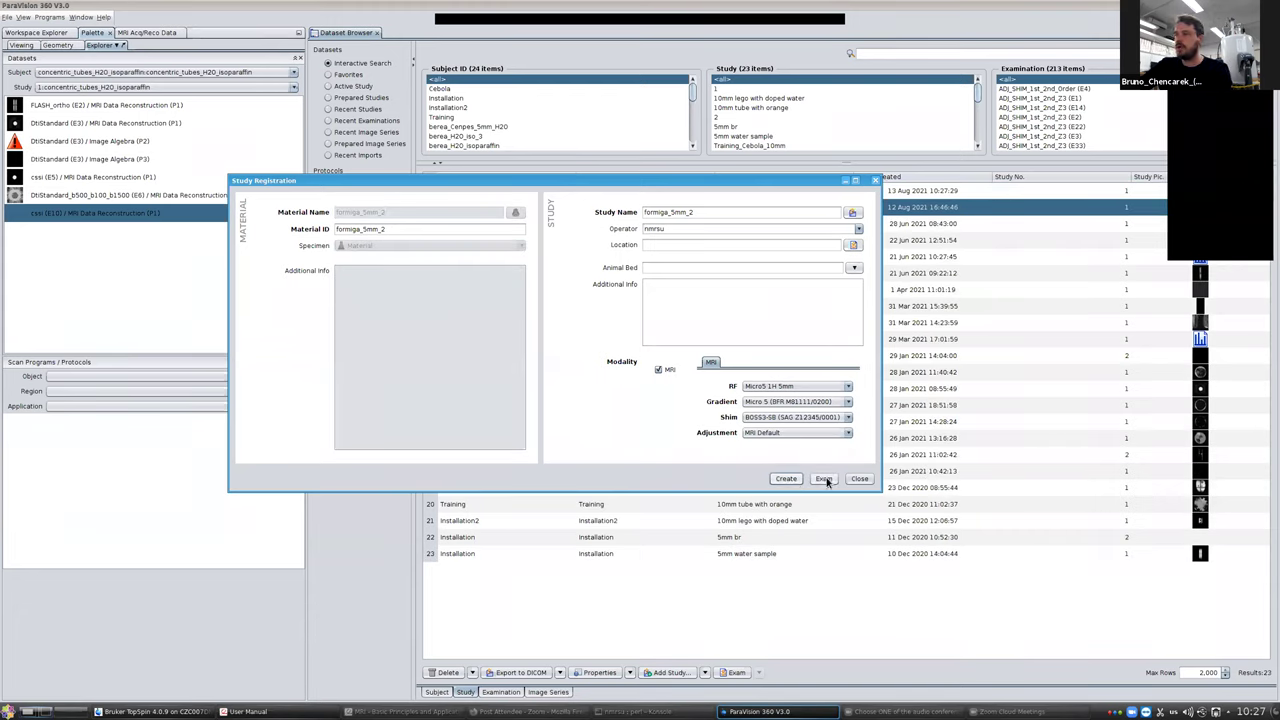
# Step: Open the new study's examination, look at the study list in the Dataset Browser, and return to the examination
pyautogui.click(824, 480)
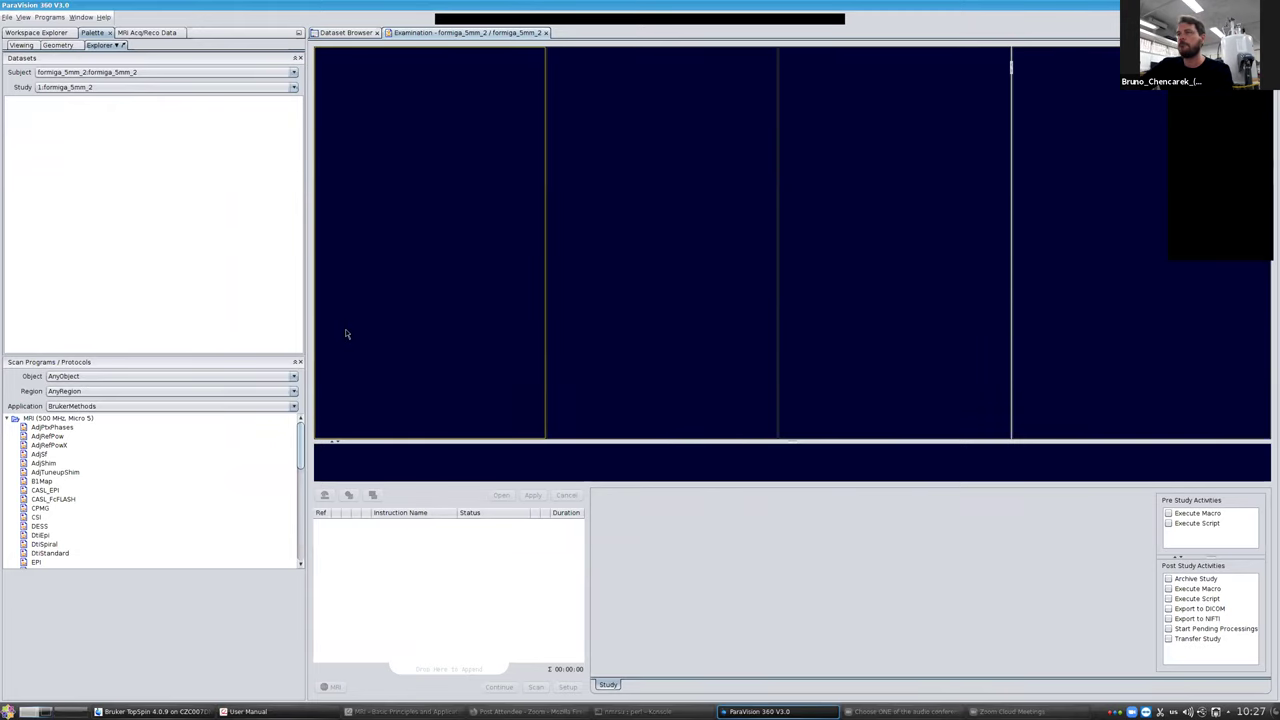
pyautogui.click(348, 34)
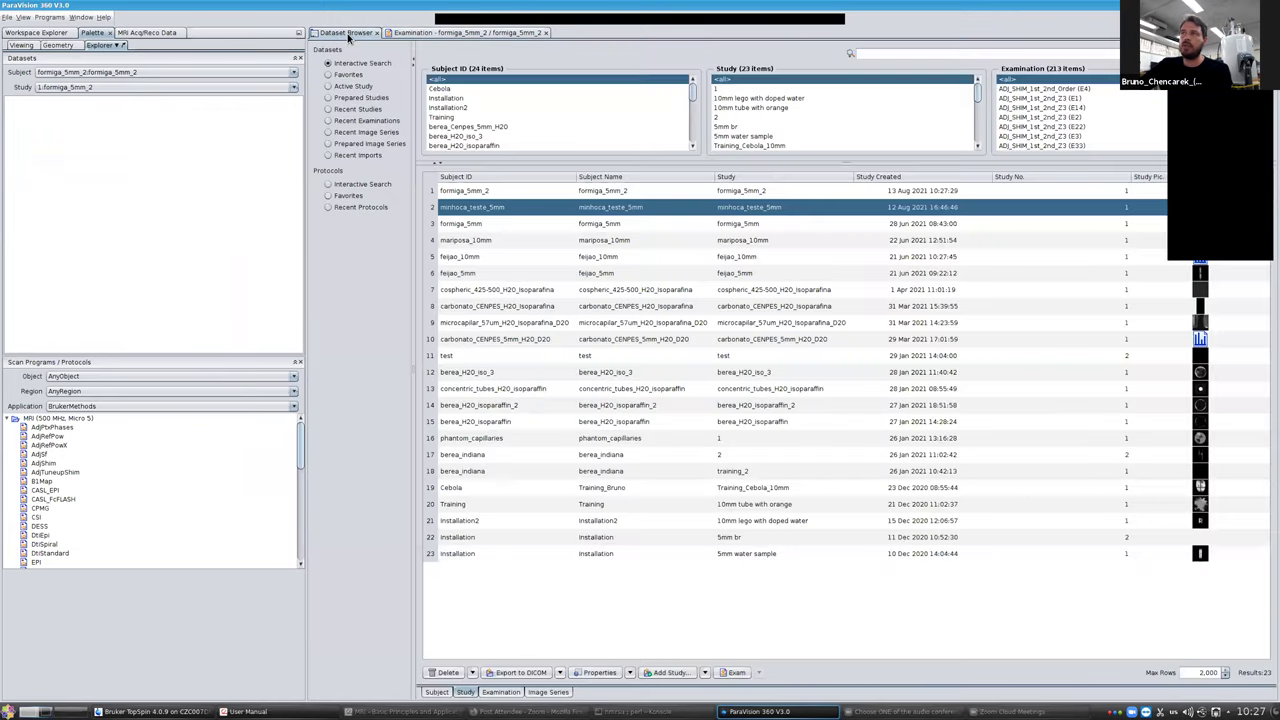
pyautogui.click(426, 34)
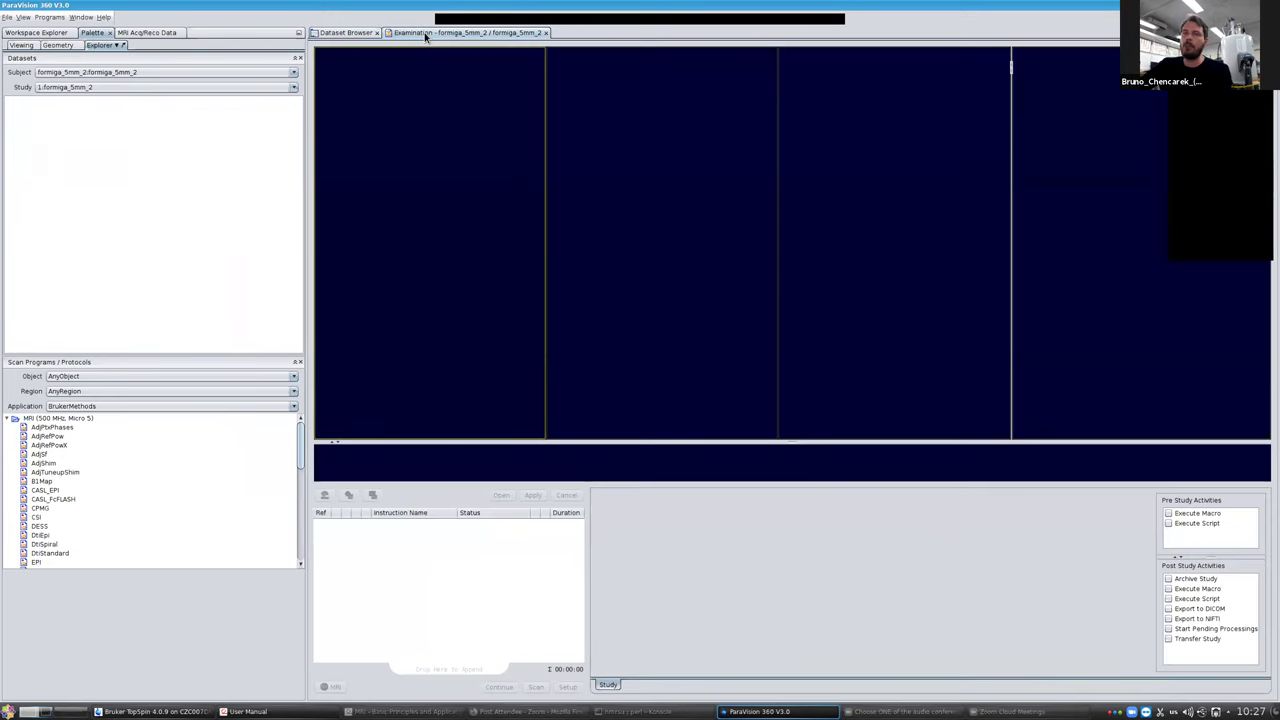
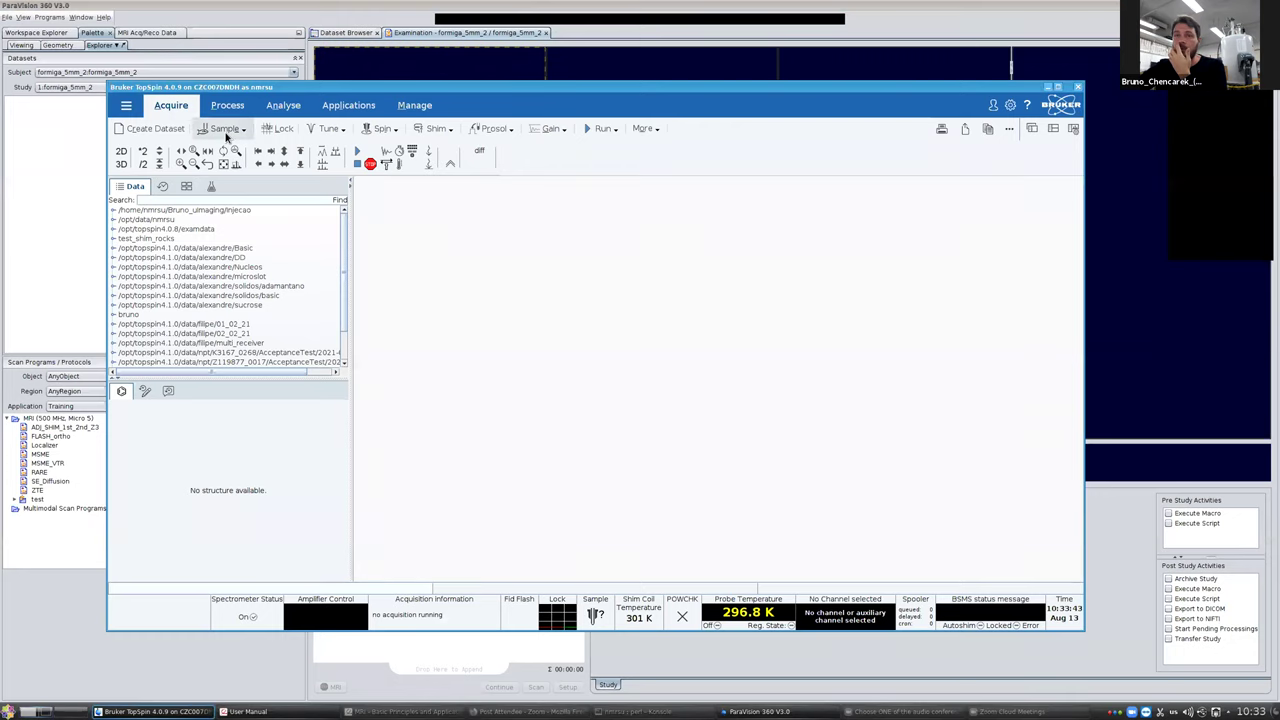
# Step: Manually eject the current sample and manually insert the new one in TopSpin, and return to ParaVision
pyautogui.click(224, 130)
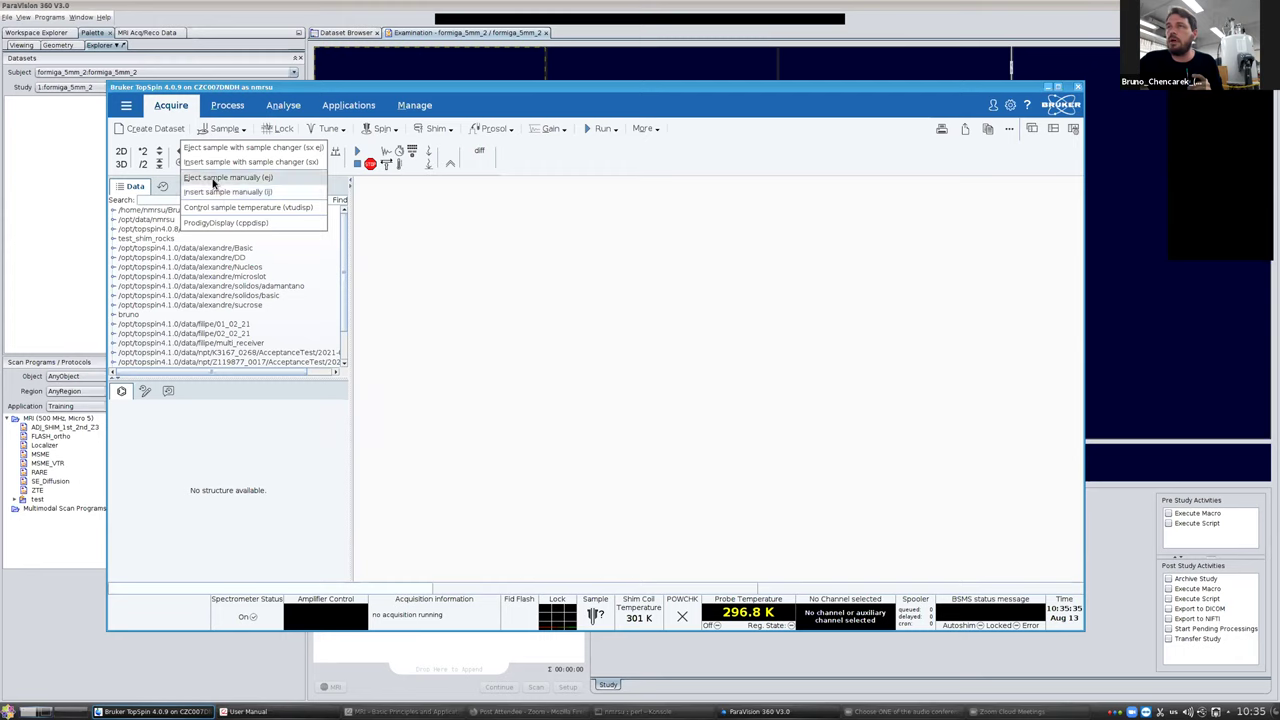
pyautogui.click(213, 180)
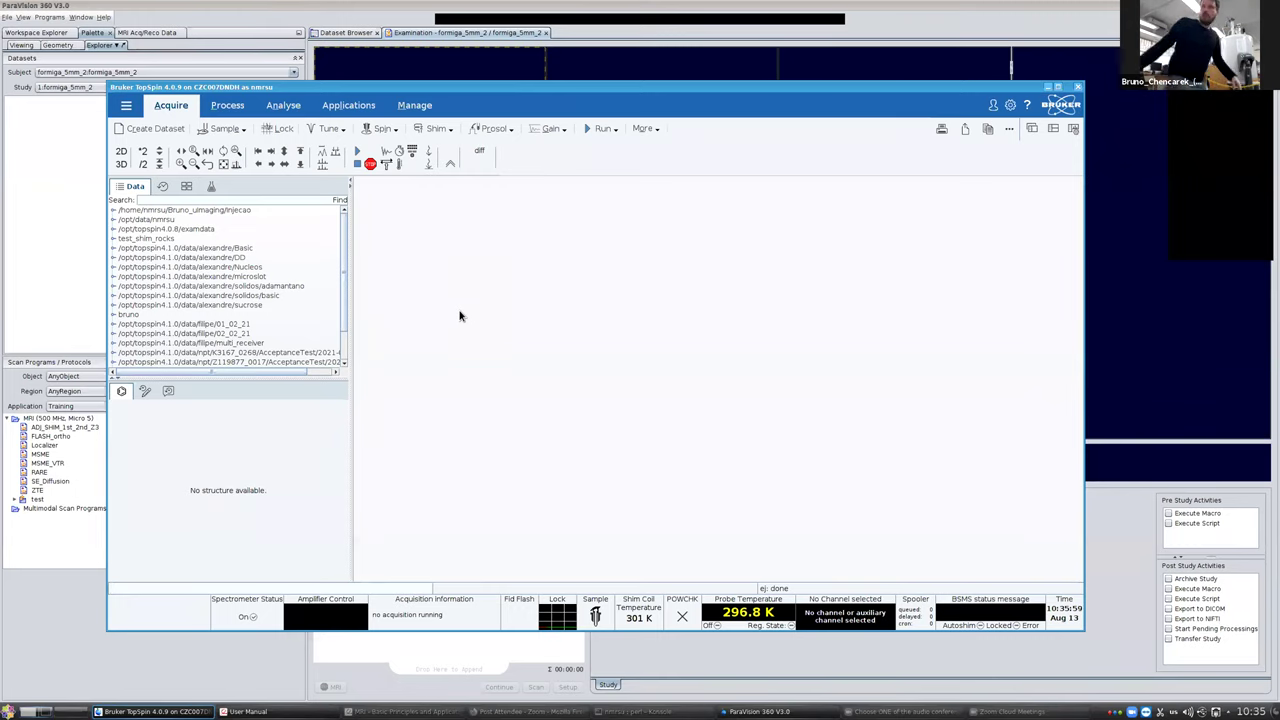
pyautogui.click(225, 130)
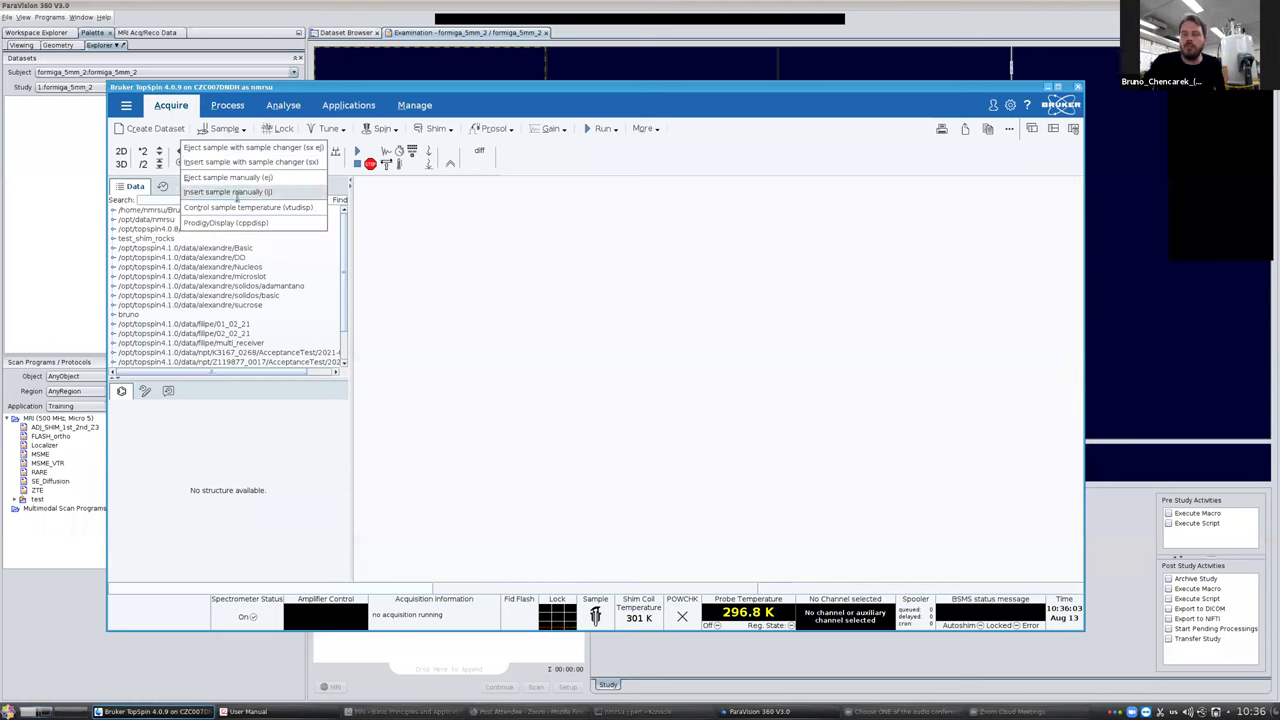
pyautogui.click(237, 192)
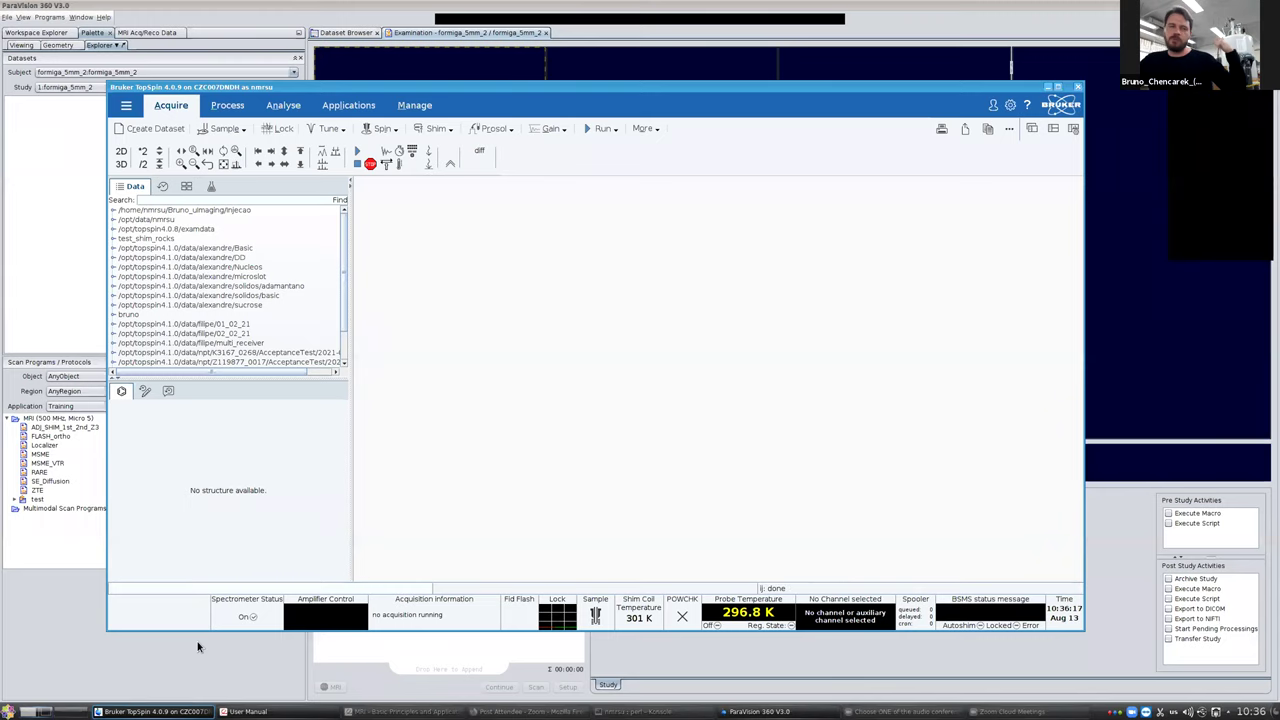
pyautogui.click(606, 657)
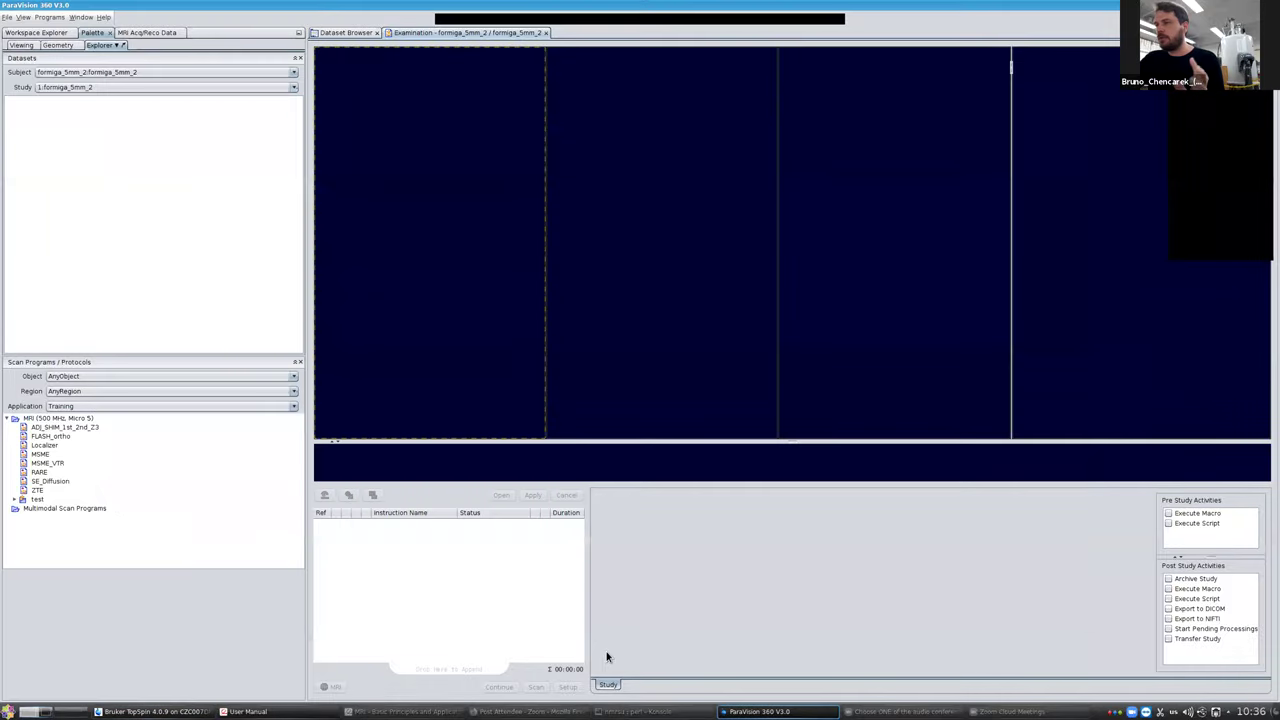
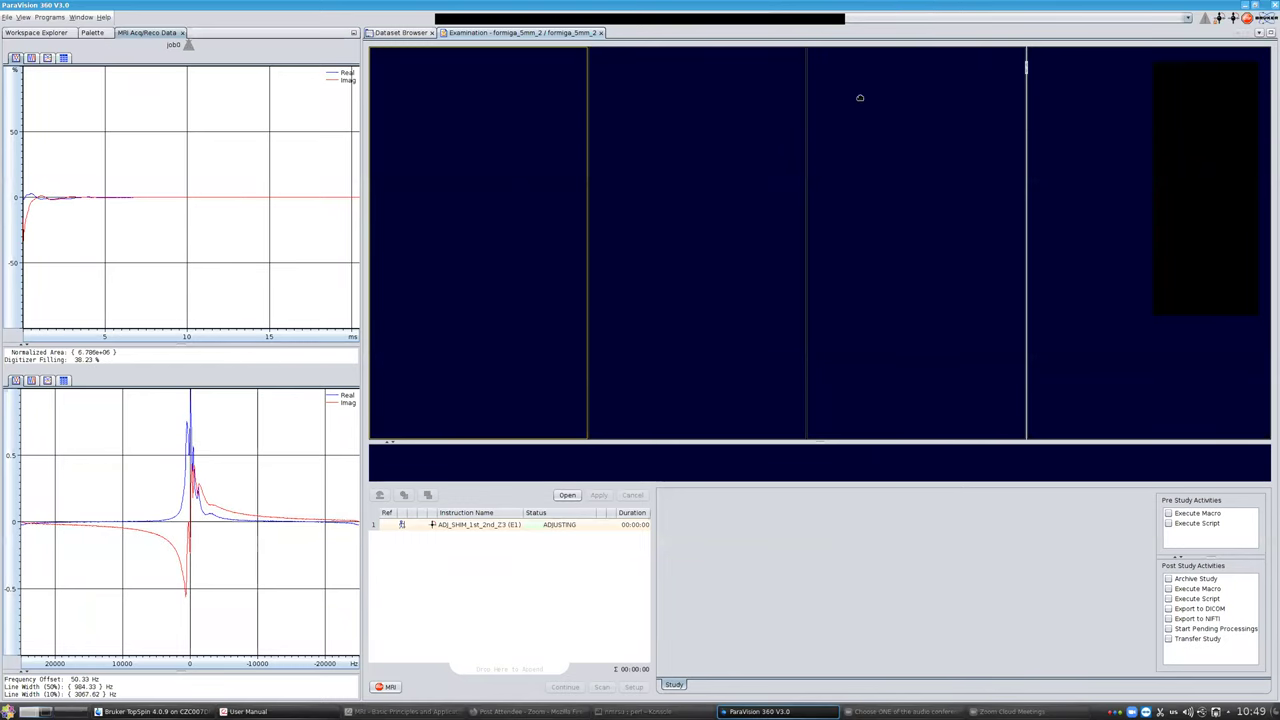
# Step: Turn the maximized ParaVision window into a floating one and enlarge it from two opposite corners
pyautogui.doubleClick(900, 6)
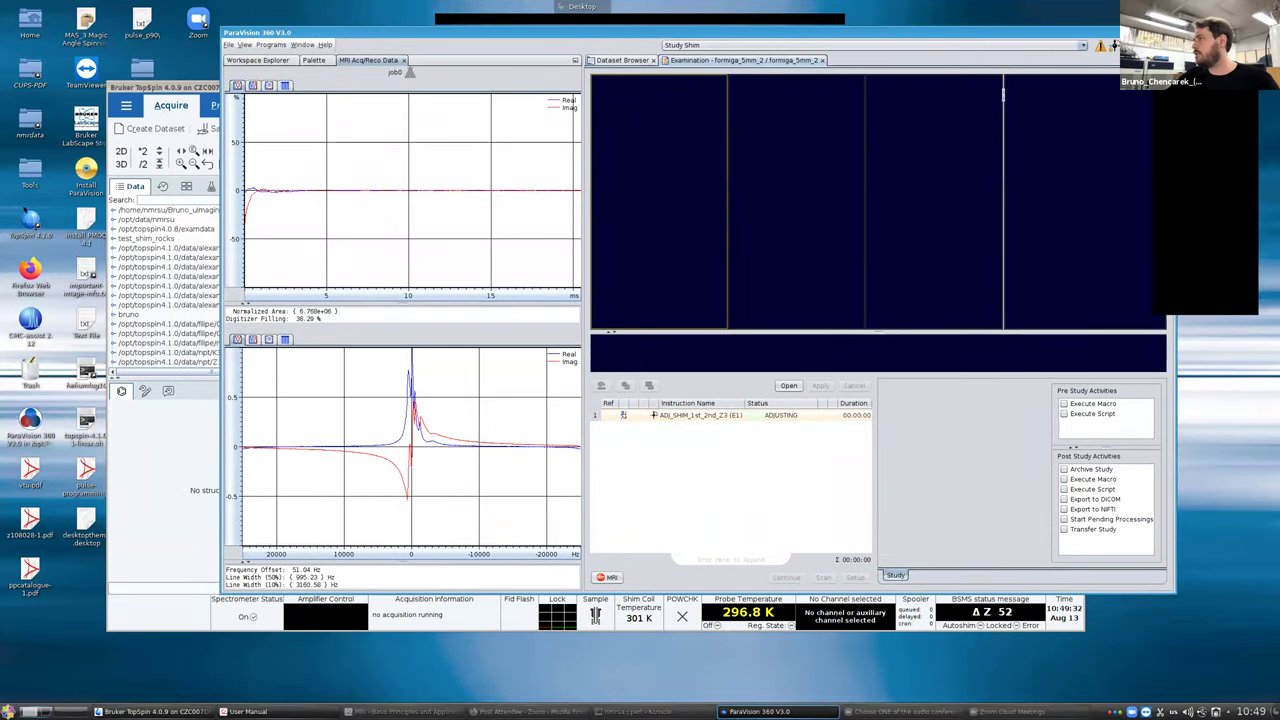
pyautogui.doubleClick(975, 33)
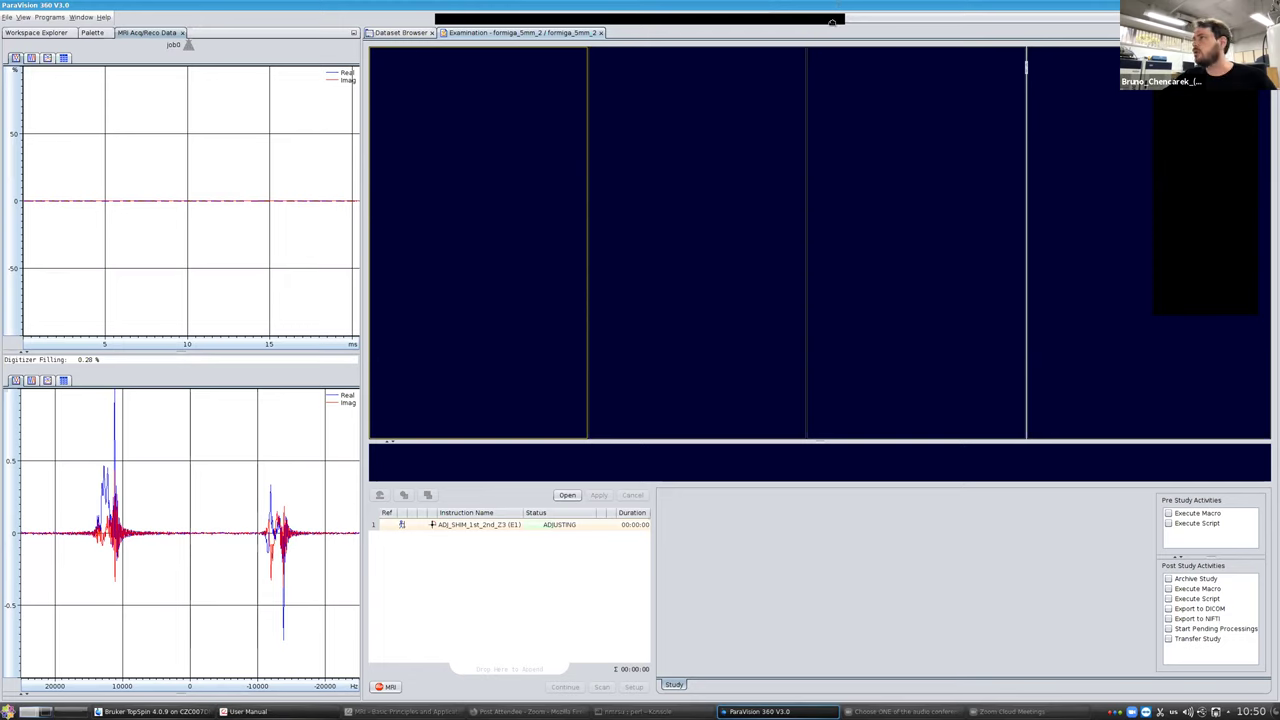
pyautogui.moveTo(987, 8); pyautogui.dragTo(927, 55)
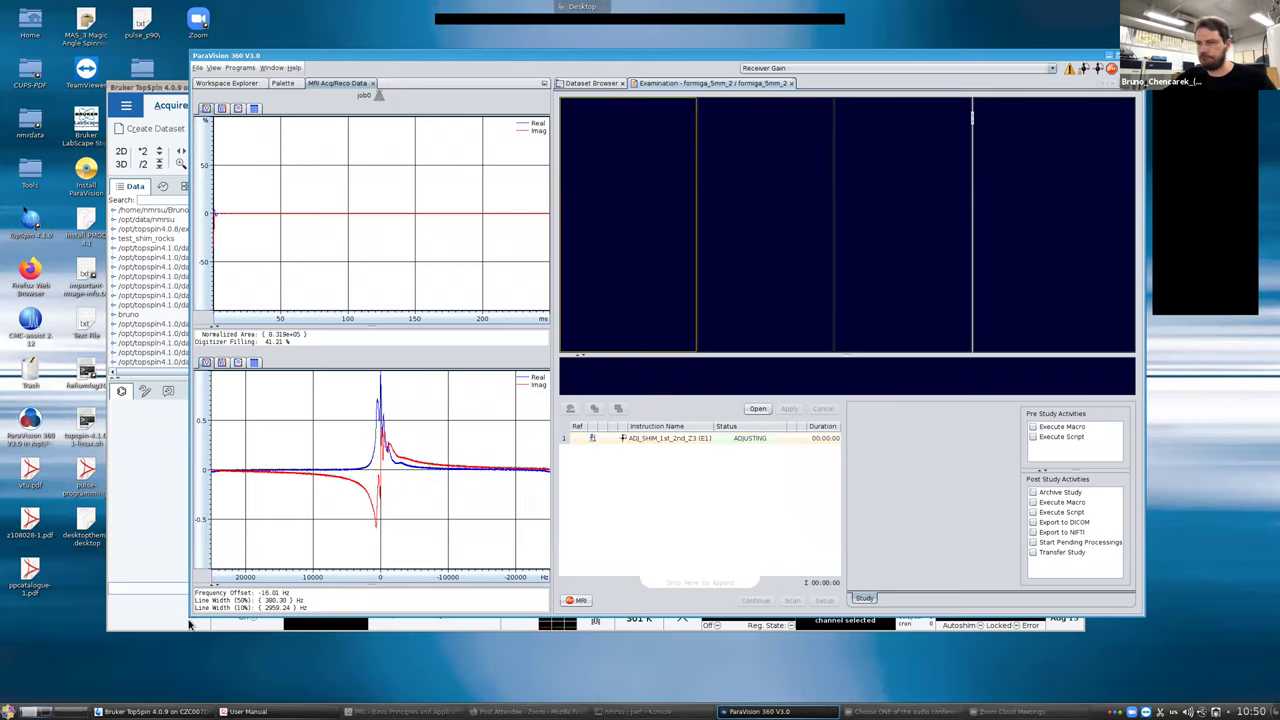
pyautogui.moveTo(187, 618); pyautogui.dragTo(41, 675)
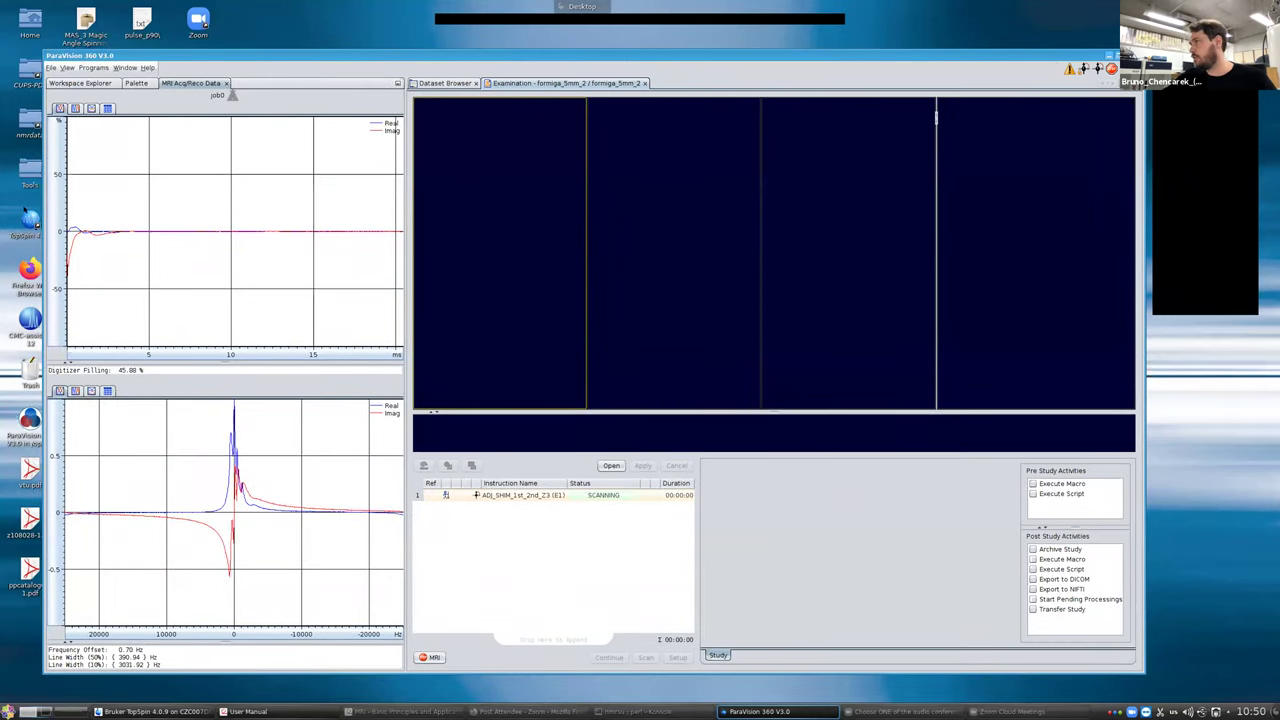
pyautogui.moveTo(1146, 52); pyautogui.dragTo(1244, 26)
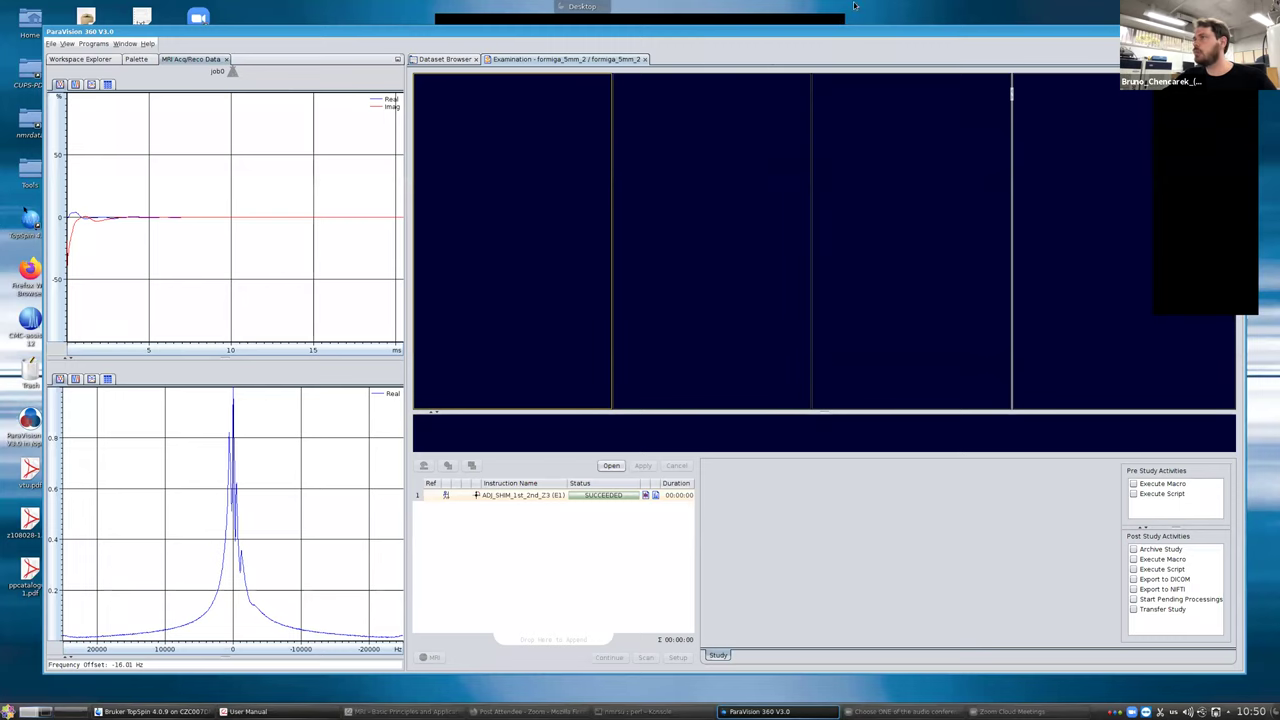
# Step: Reposition the floating ParaVision window slightly on the desktop
pyautogui.moveTo(795, 38); pyautogui.dragTo(812, 41)
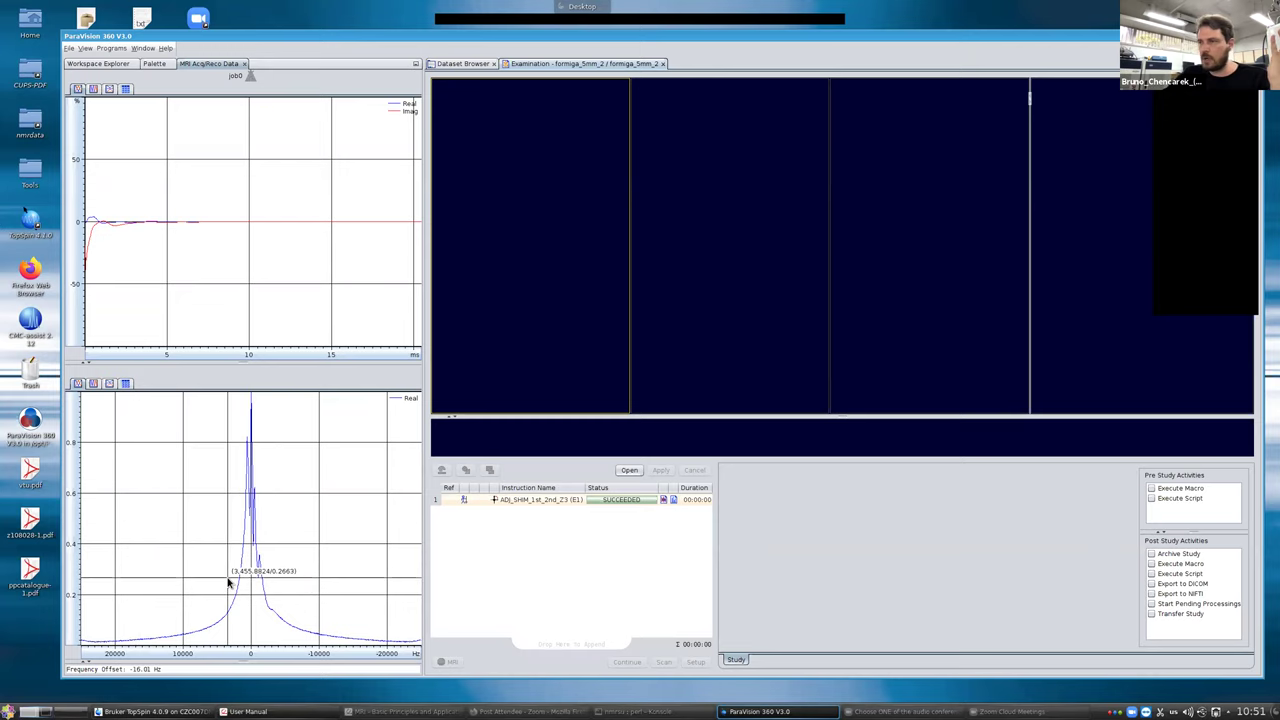
pyautogui.moveTo(802, 38); pyautogui.dragTo(802, 37)
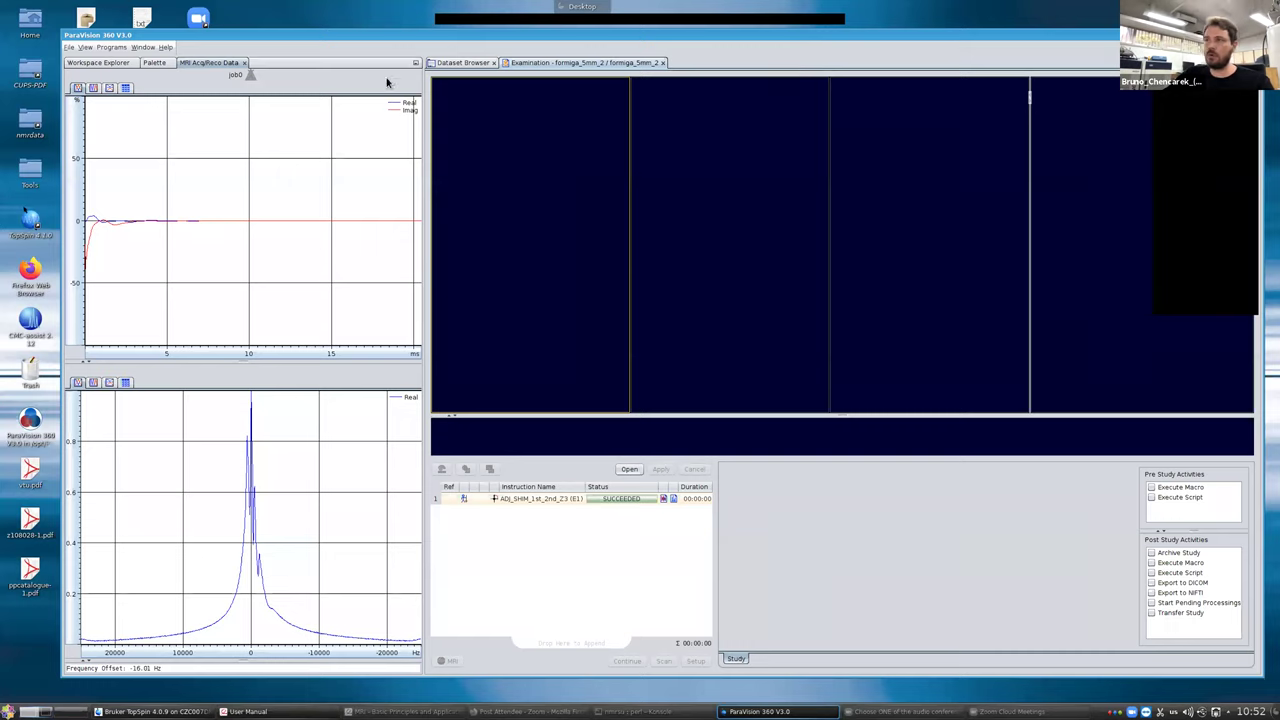
# Step: Find the FLASH_ortho protocol among the Training scan programs and append it to the formiga_5mm_2 examination
pyautogui.click(102, 65)
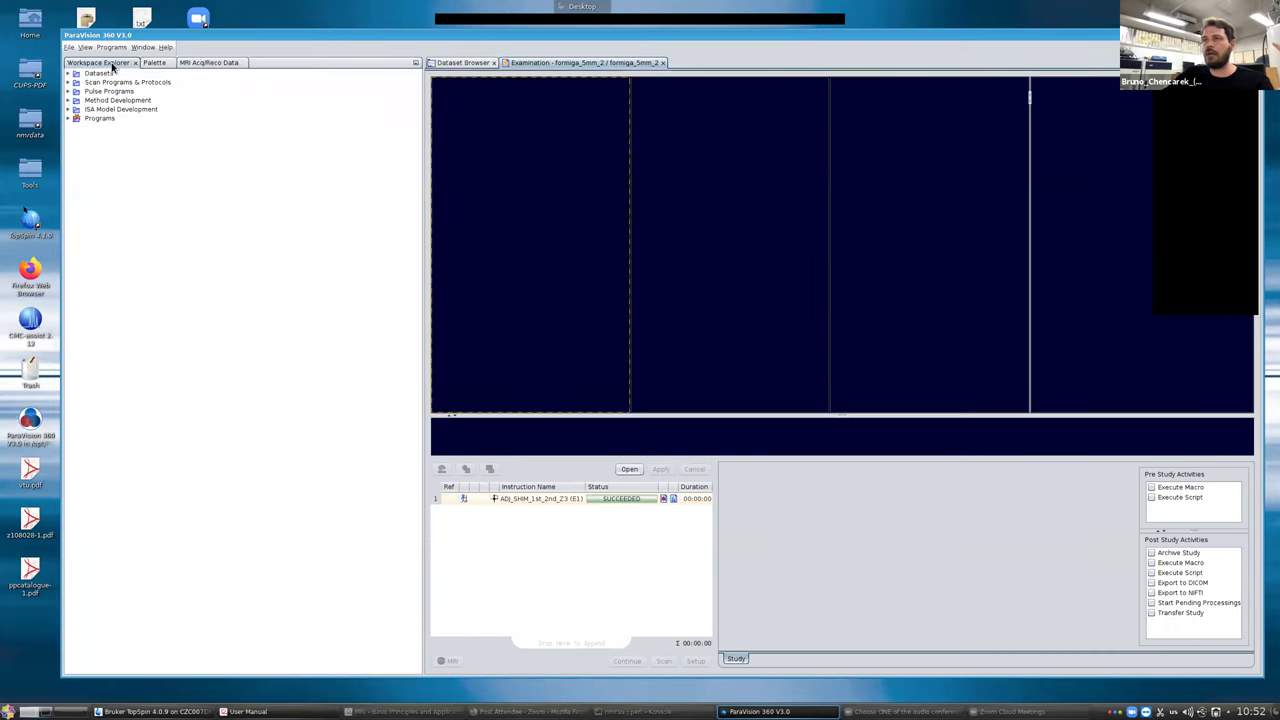
pyautogui.click(155, 64)
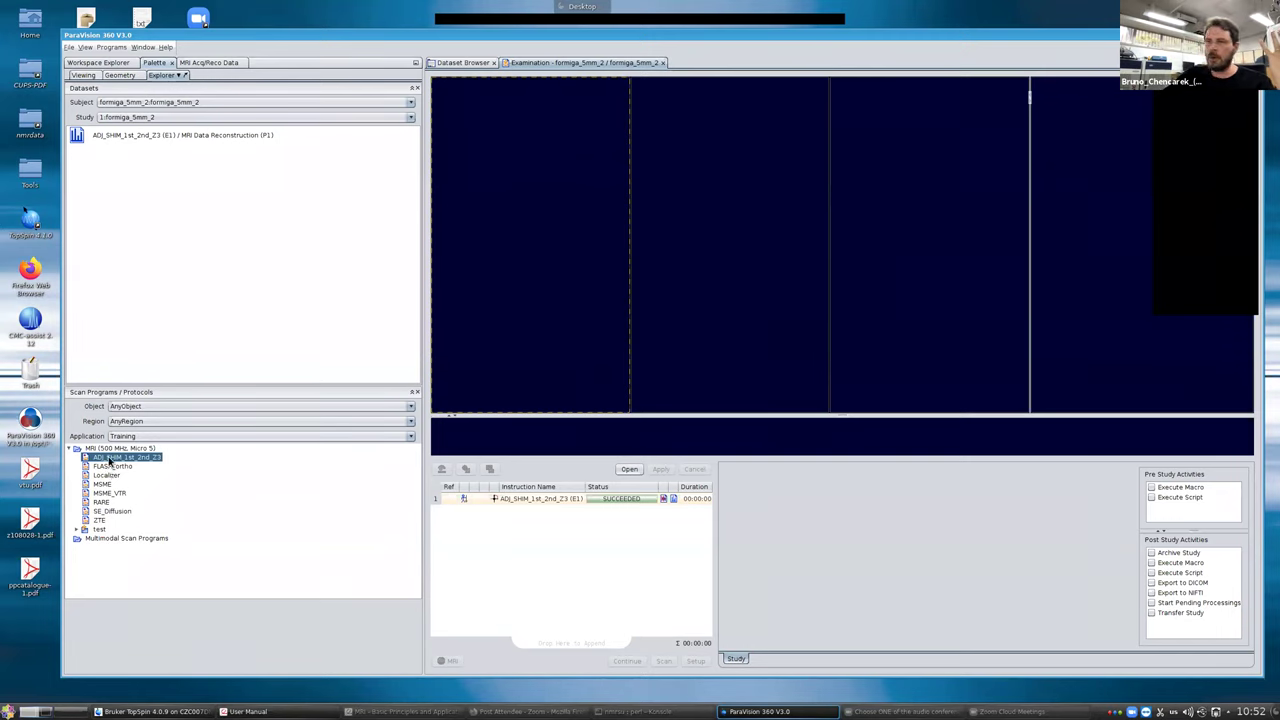
pyautogui.moveTo(103, 470); pyautogui.dragTo(552, 531)
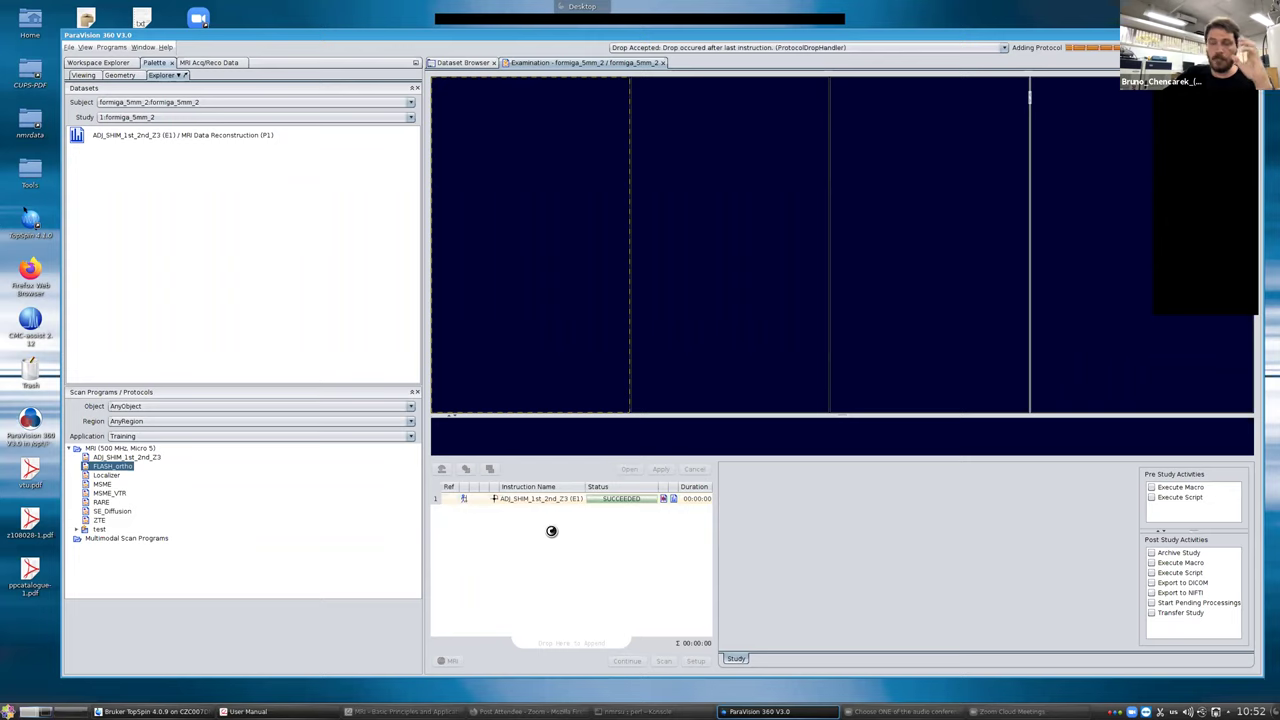
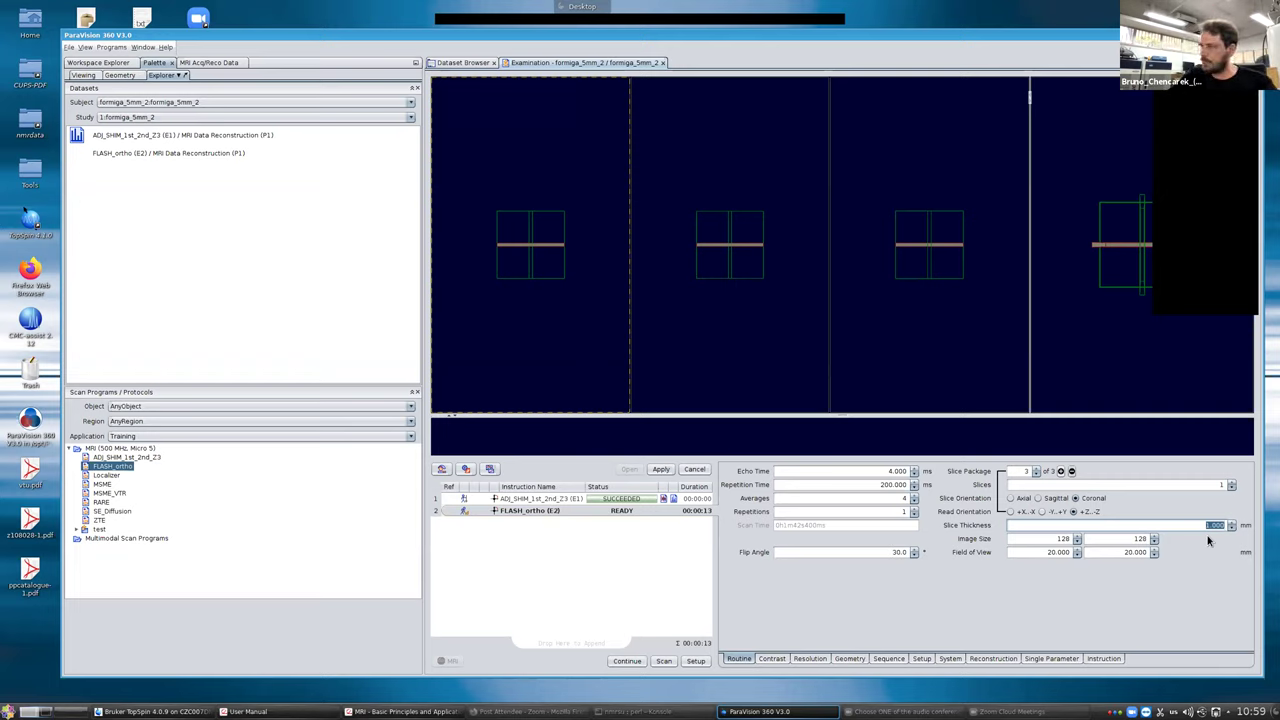
# Step: Set the FLASH_ortho field of view to 6 mm in both directions
pyautogui.click(1199, 522)
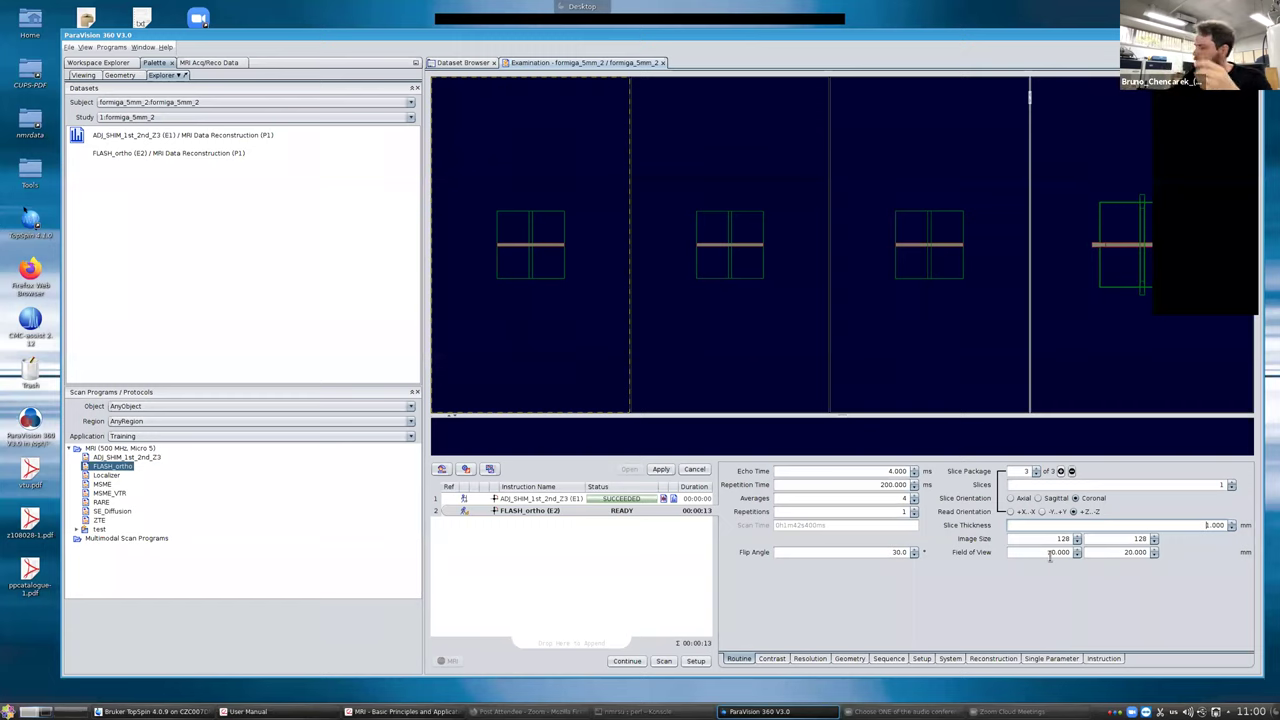
pyautogui.moveTo(1046, 552); pyautogui.dragTo(1084, 553)
pyautogui.write('5')
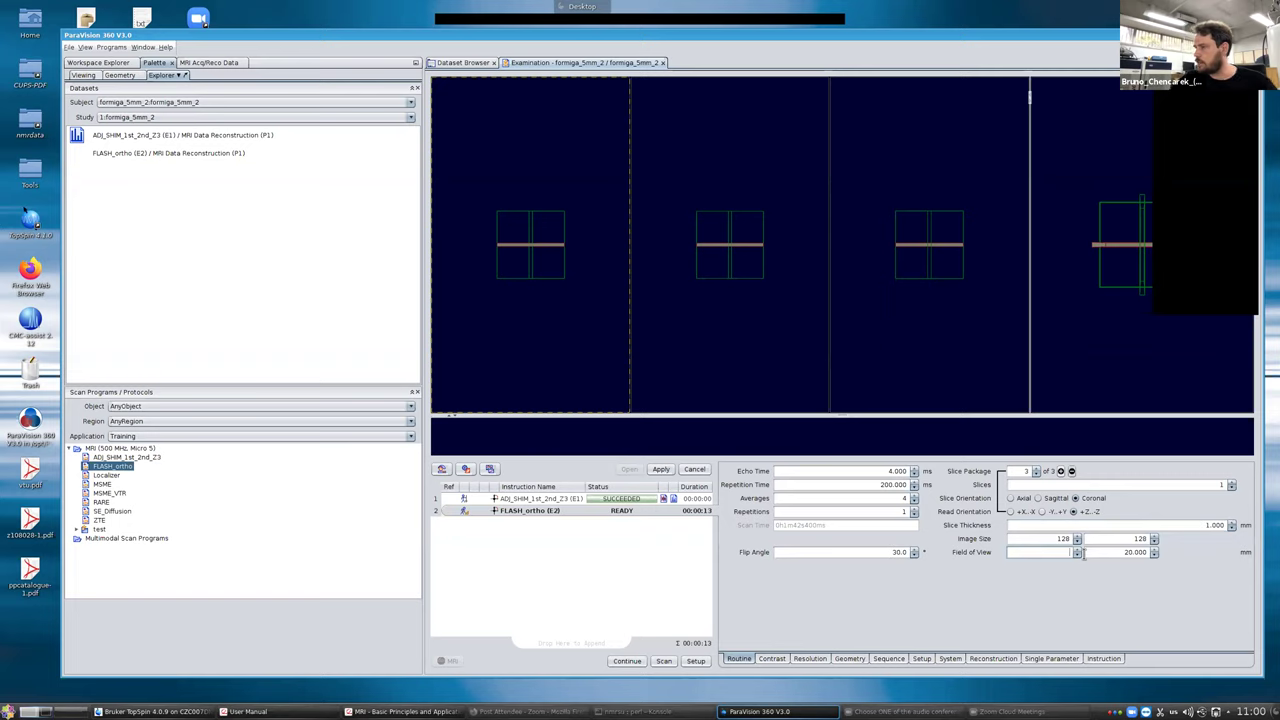
pyautogui.press('Return')
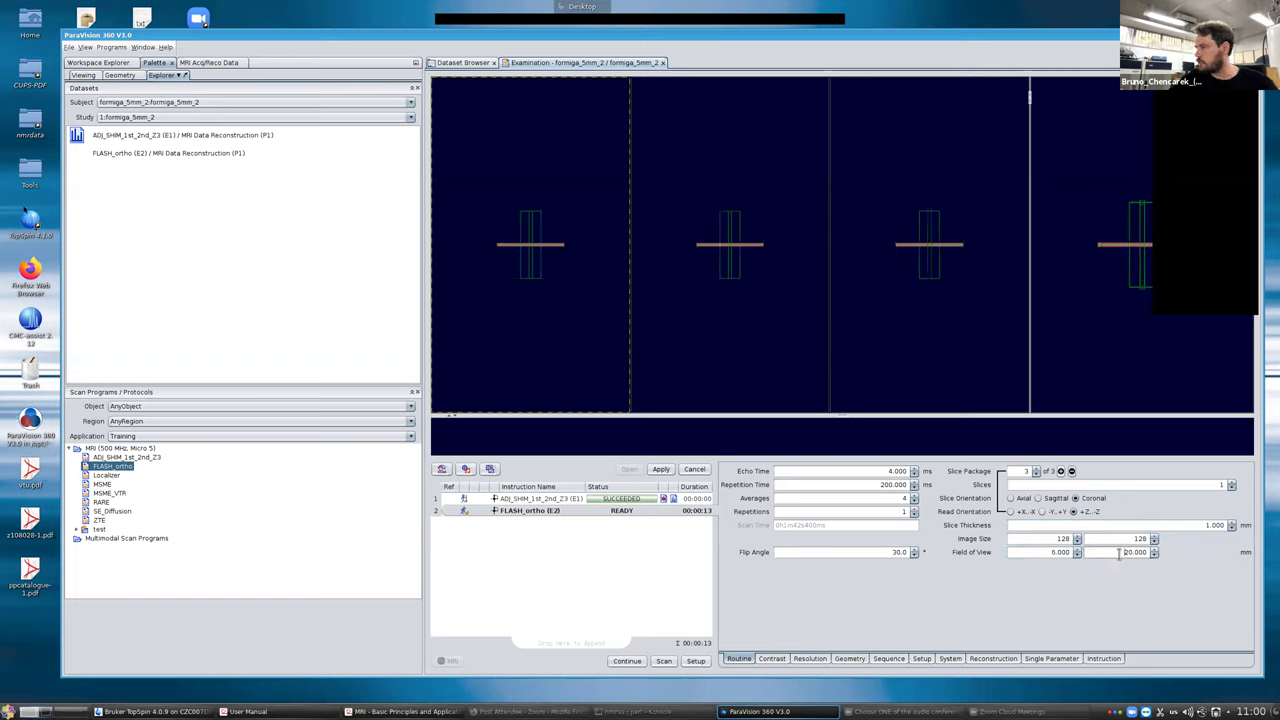
pyautogui.press('Tab')
pyautogui.write('6')
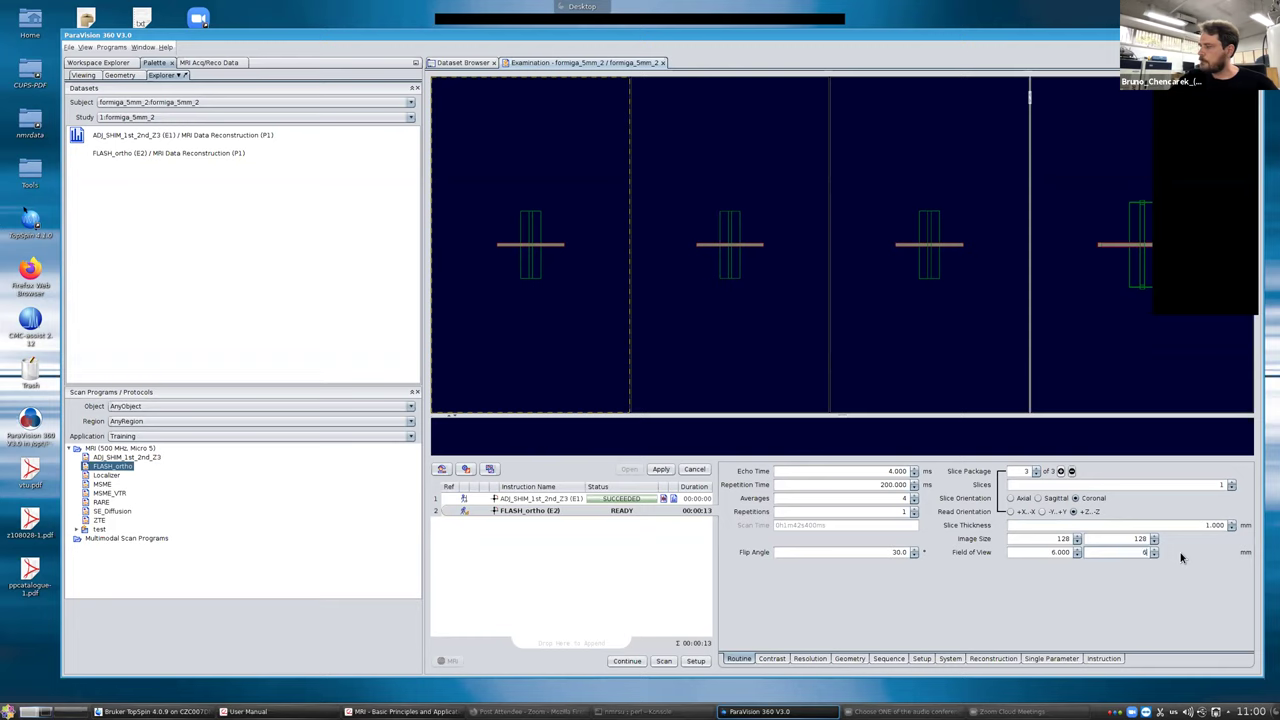
pyautogui.press('Return')
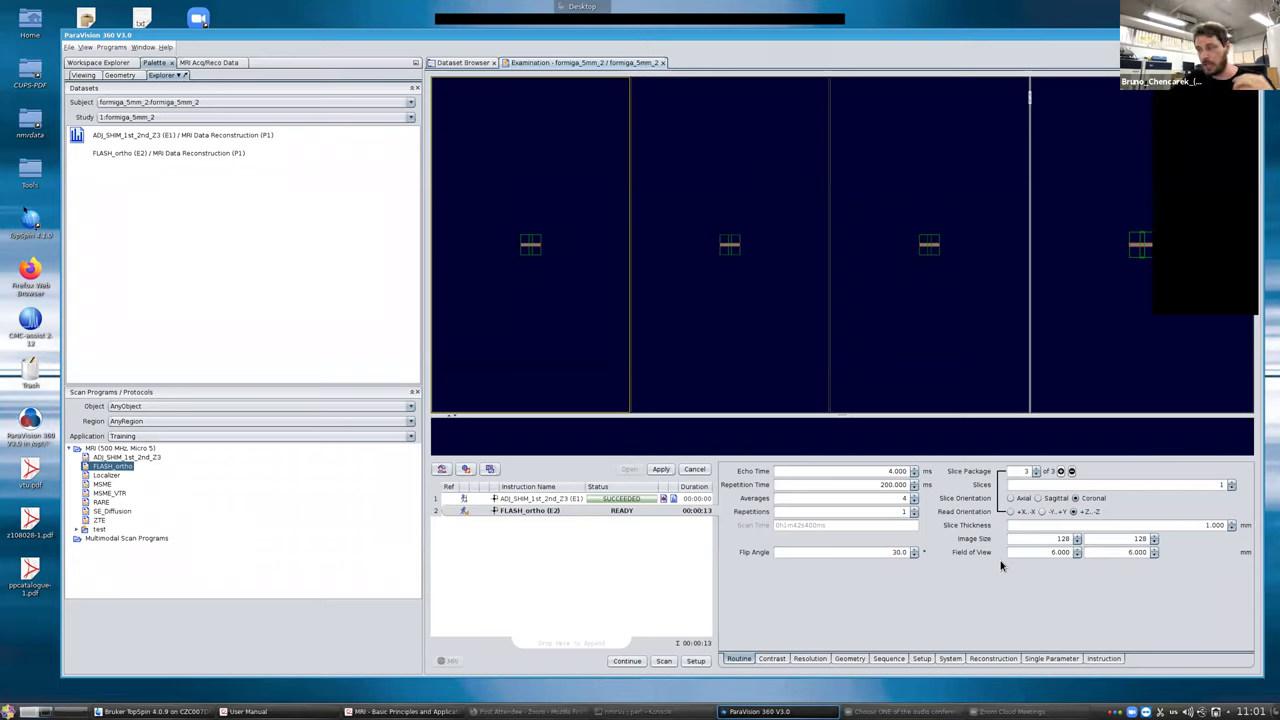
# Step: Look through the FLASH_ortho contrast, resolution, geometry and sequence settings, including FOV saturation, saturation transfer and channel 1 frequency
pyautogui.click(771, 658)
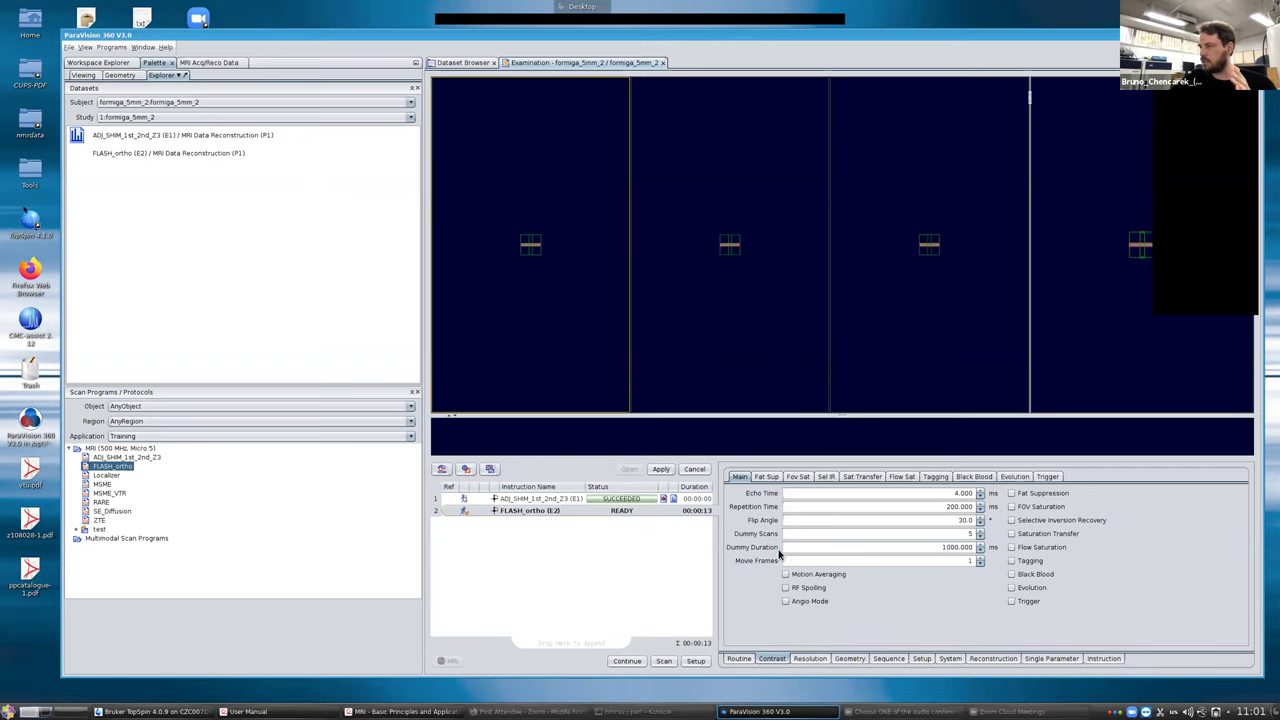
pyautogui.click(797, 477)
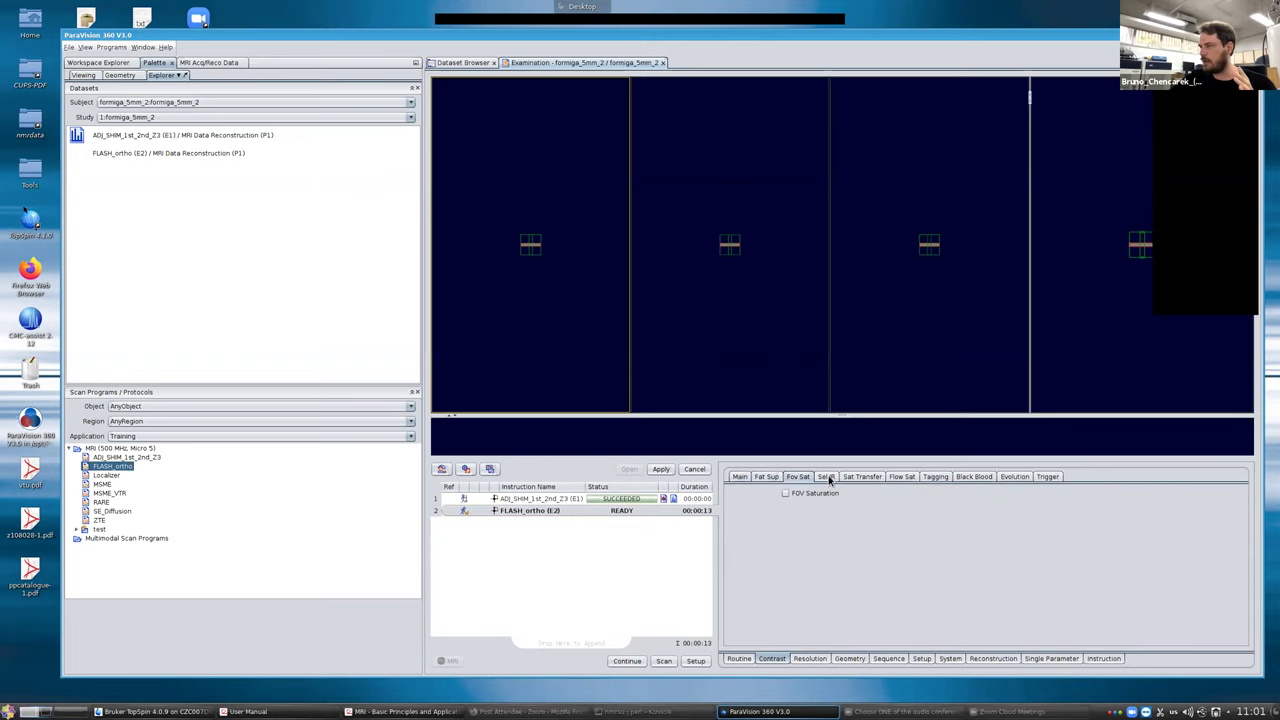
pyautogui.click(866, 477)
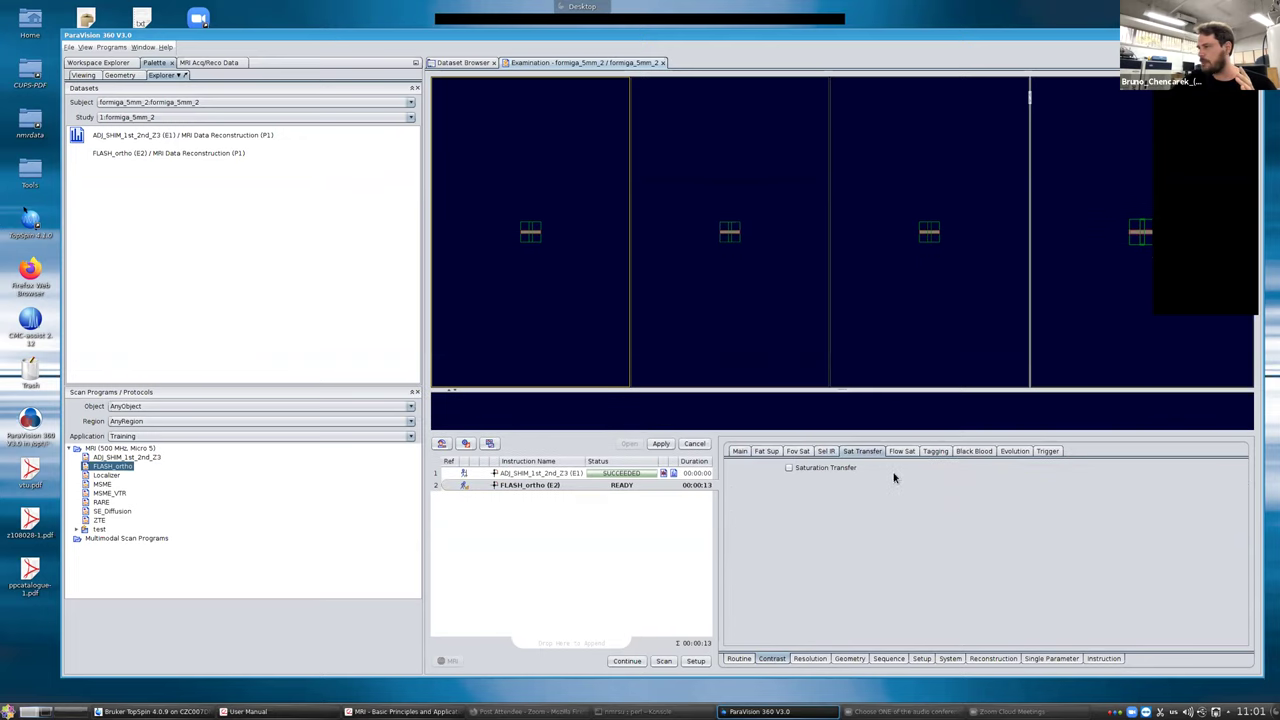
pyautogui.click(810, 658)
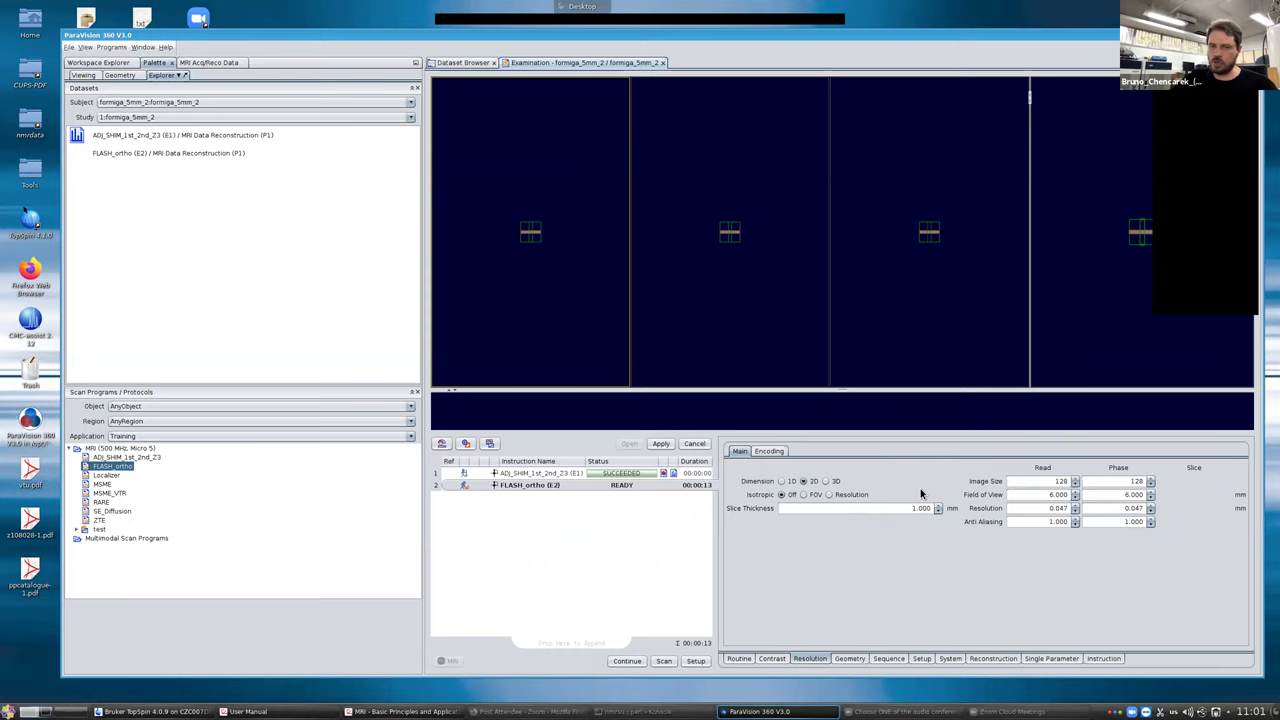
pyautogui.click(851, 660)
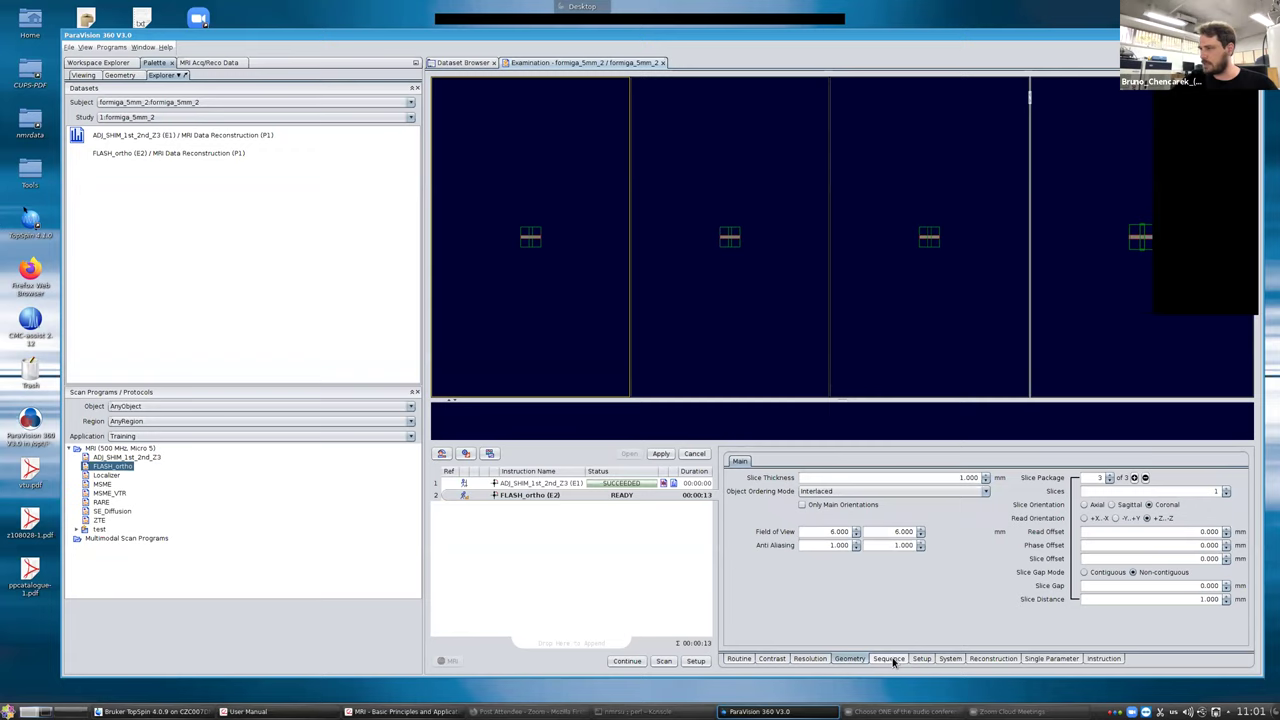
pyautogui.click(889, 659)
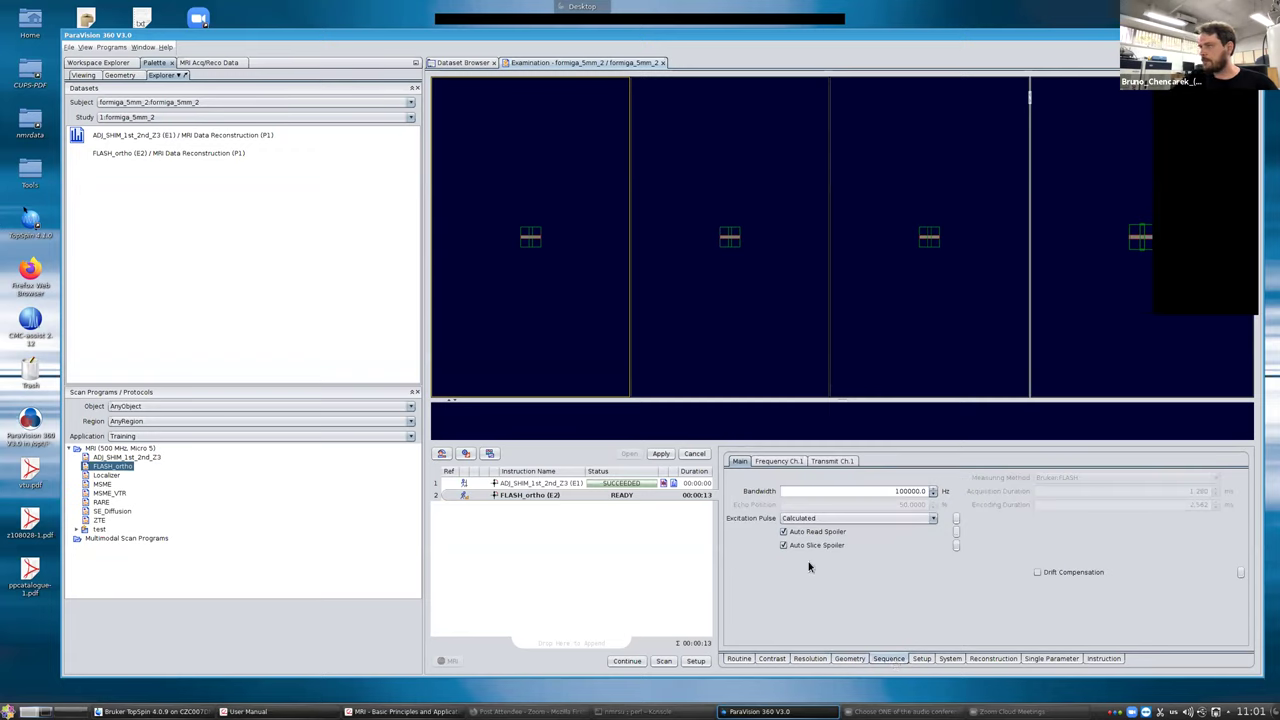
pyautogui.click(790, 467)
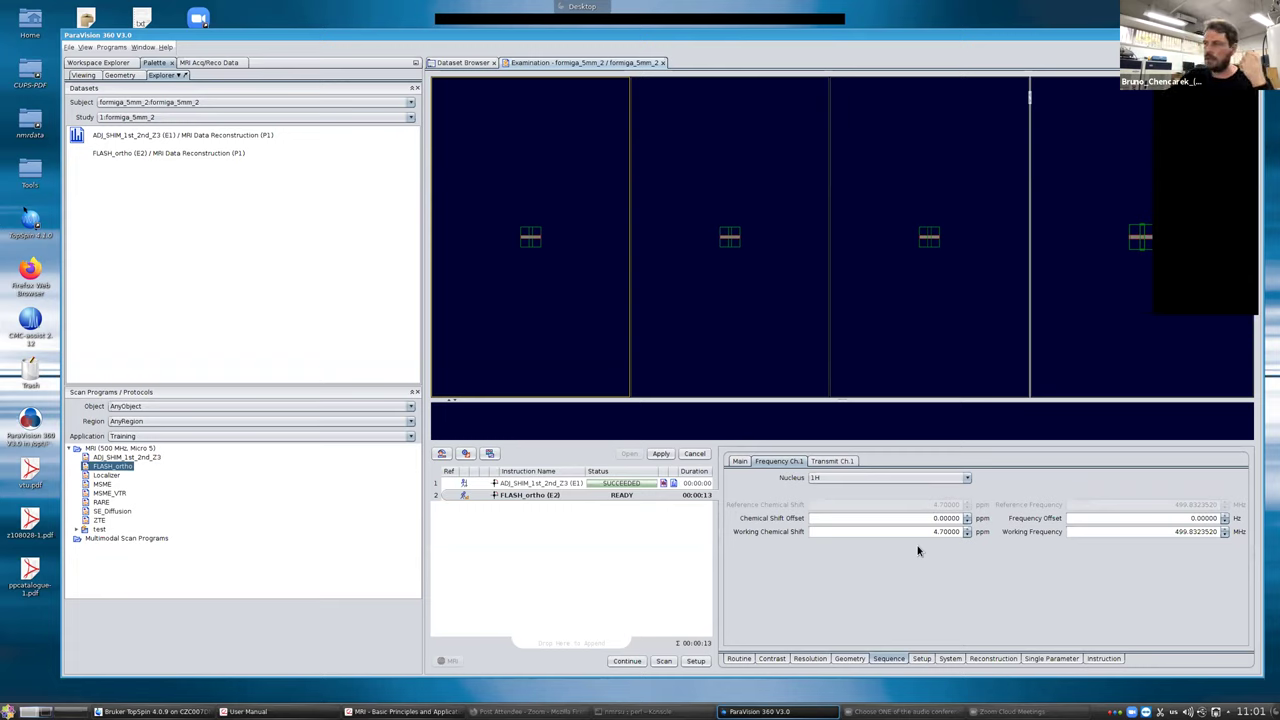
# Step: Look through the scan's setup, system, reconstruction, single-parameter and instruction settings, and return to the routine parameters
pyautogui.click(922, 659)
pyautogui.click(950, 659)
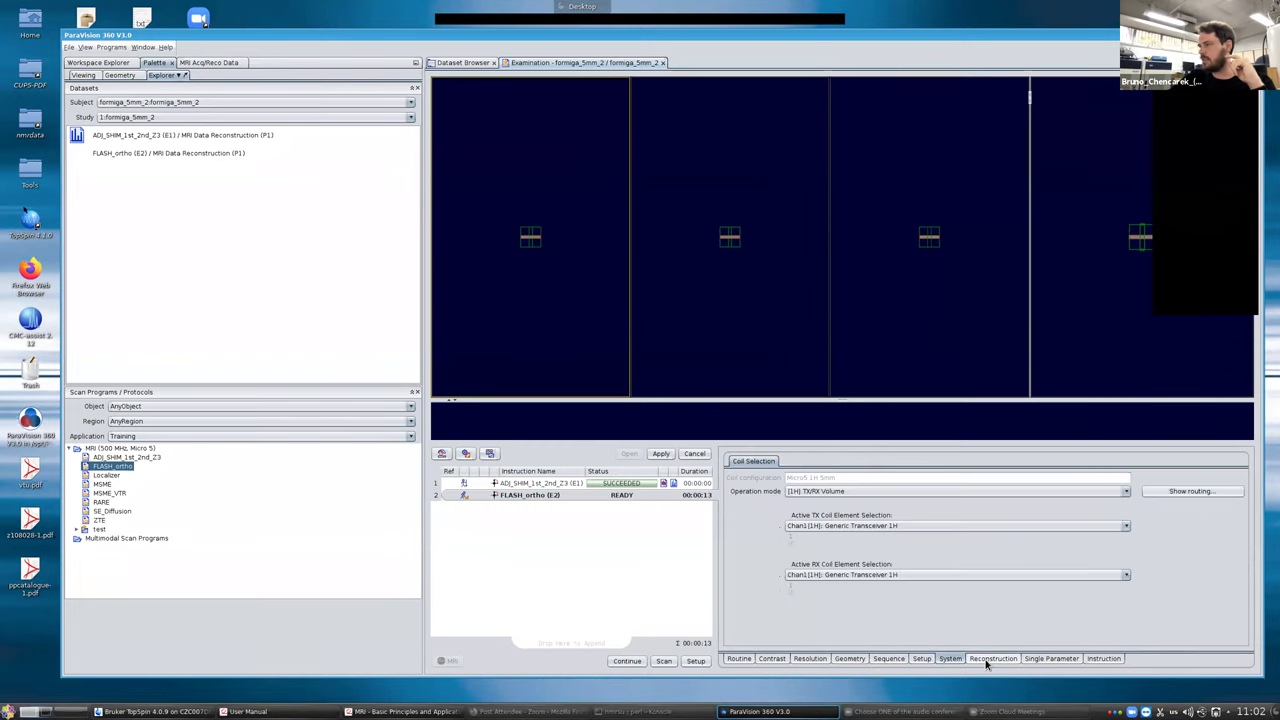
pyautogui.click(986, 659)
pyautogui.click(1051, 659)
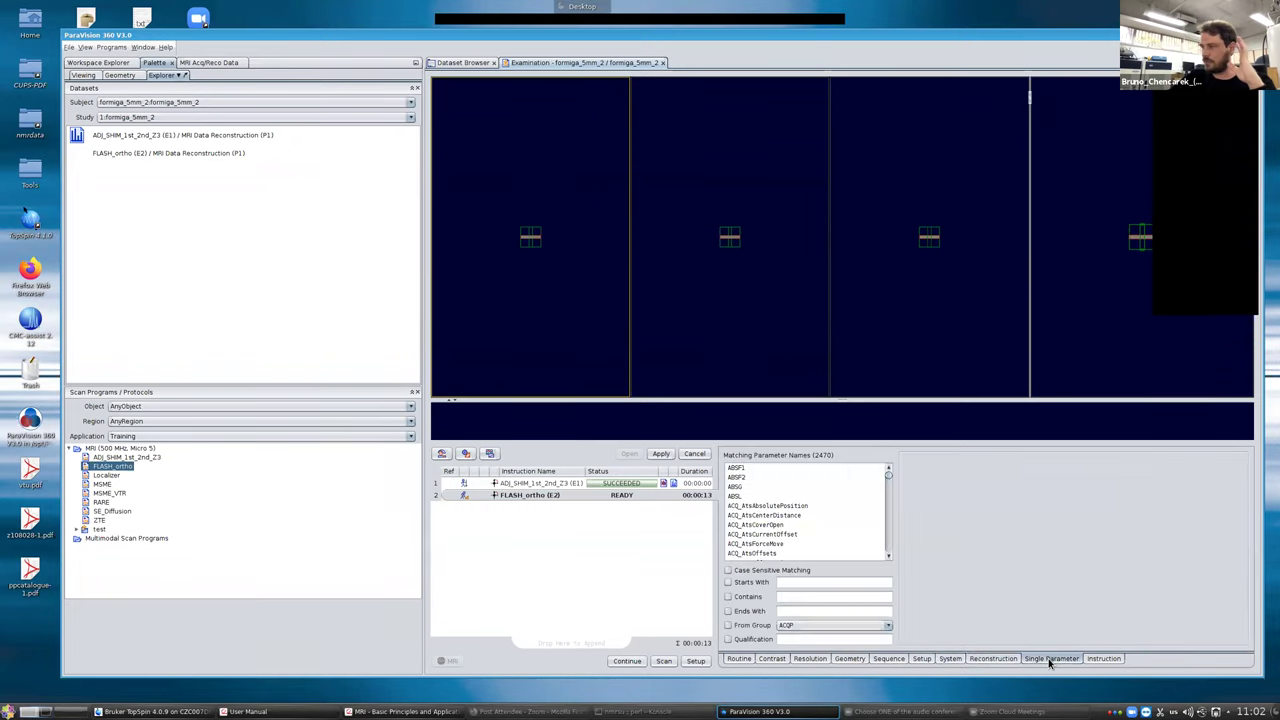
pyautogui.click(1100, 659)
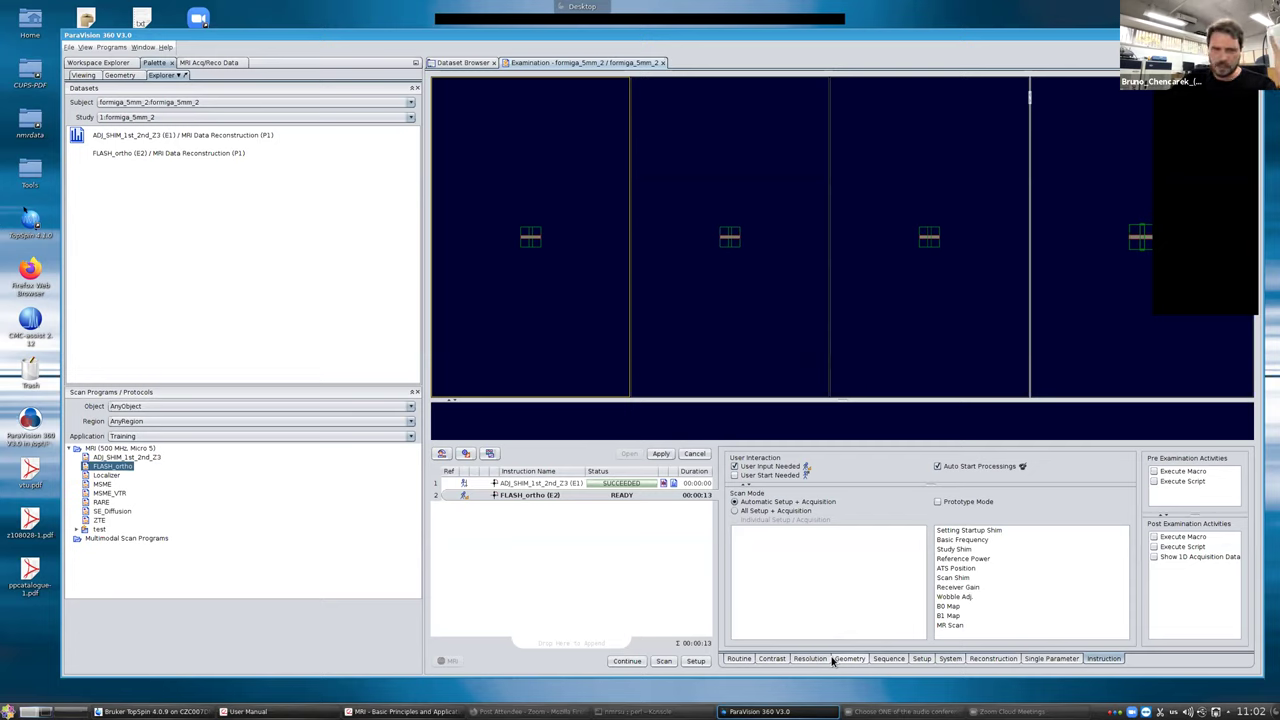
pyautogui.click(739, 660)
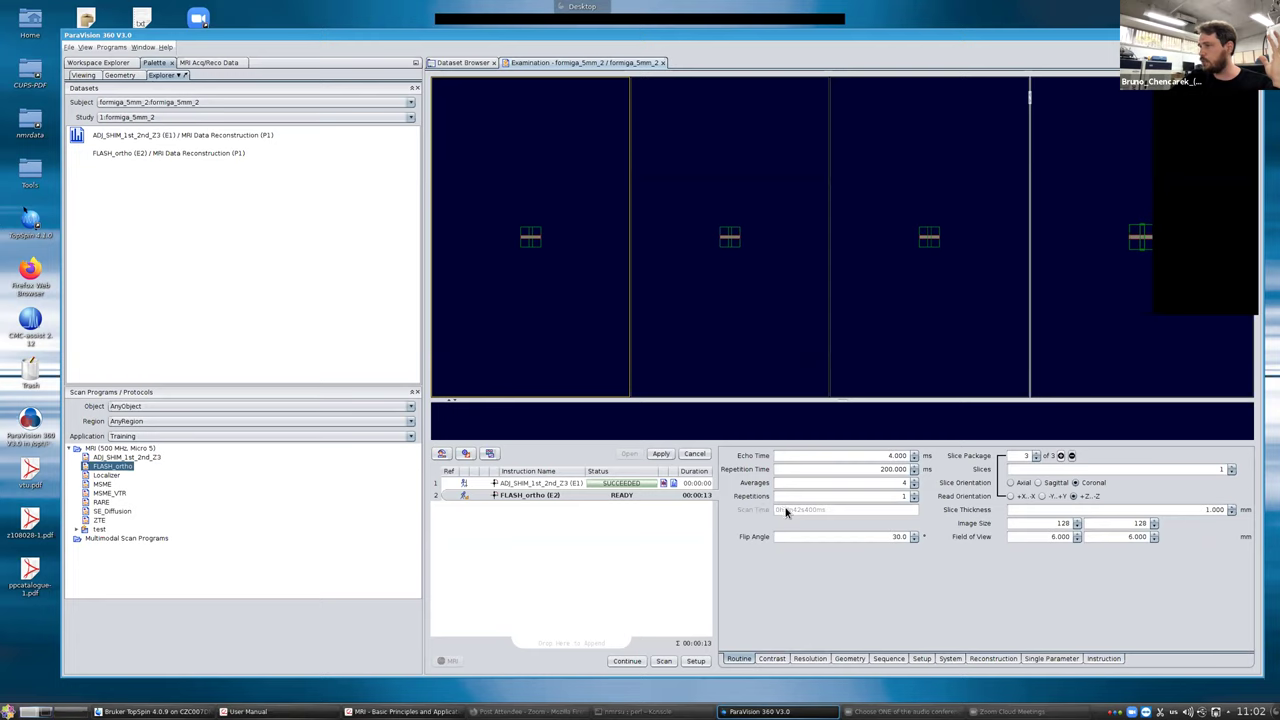
# Step: Set the averages to 1 and the image size to 256 x 256 to check the effect on scan time
pyautogui.click(891, 482)
pyautogui.moveTo(891, 482); pyautogui.dragTo(917, 485)
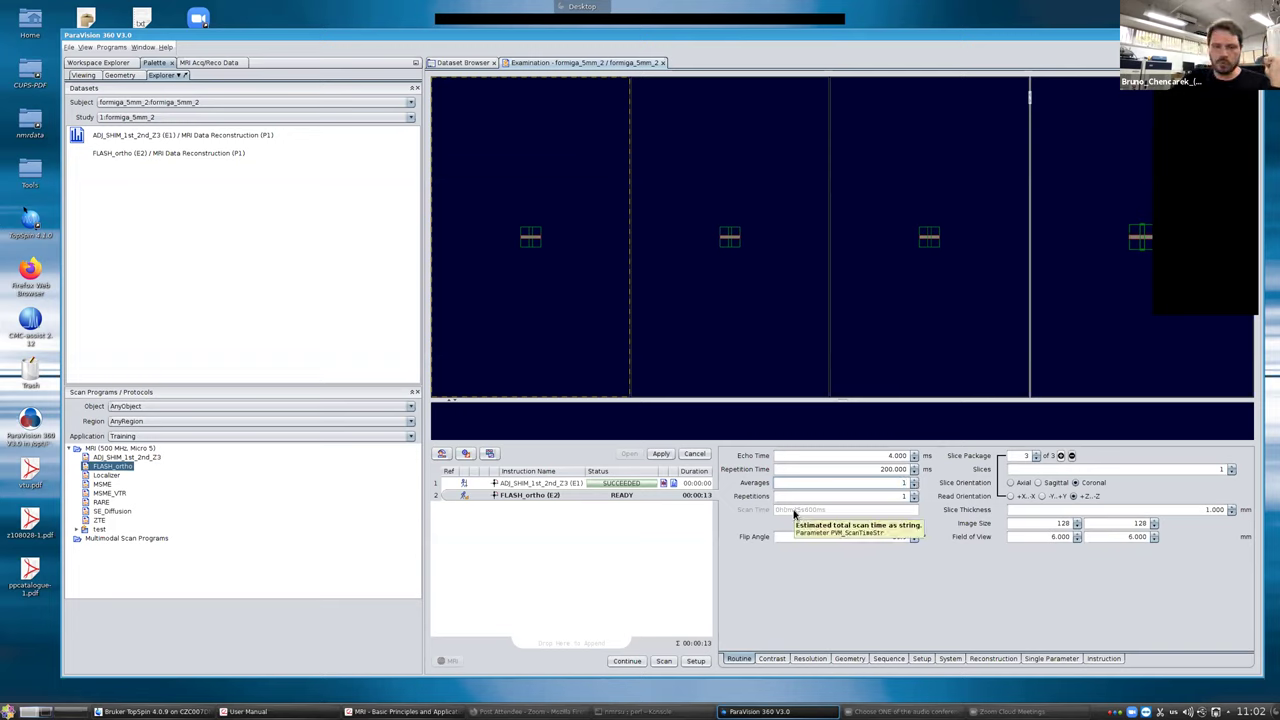
pyautogui.click(1063, 523)
pyautogui.write('256')
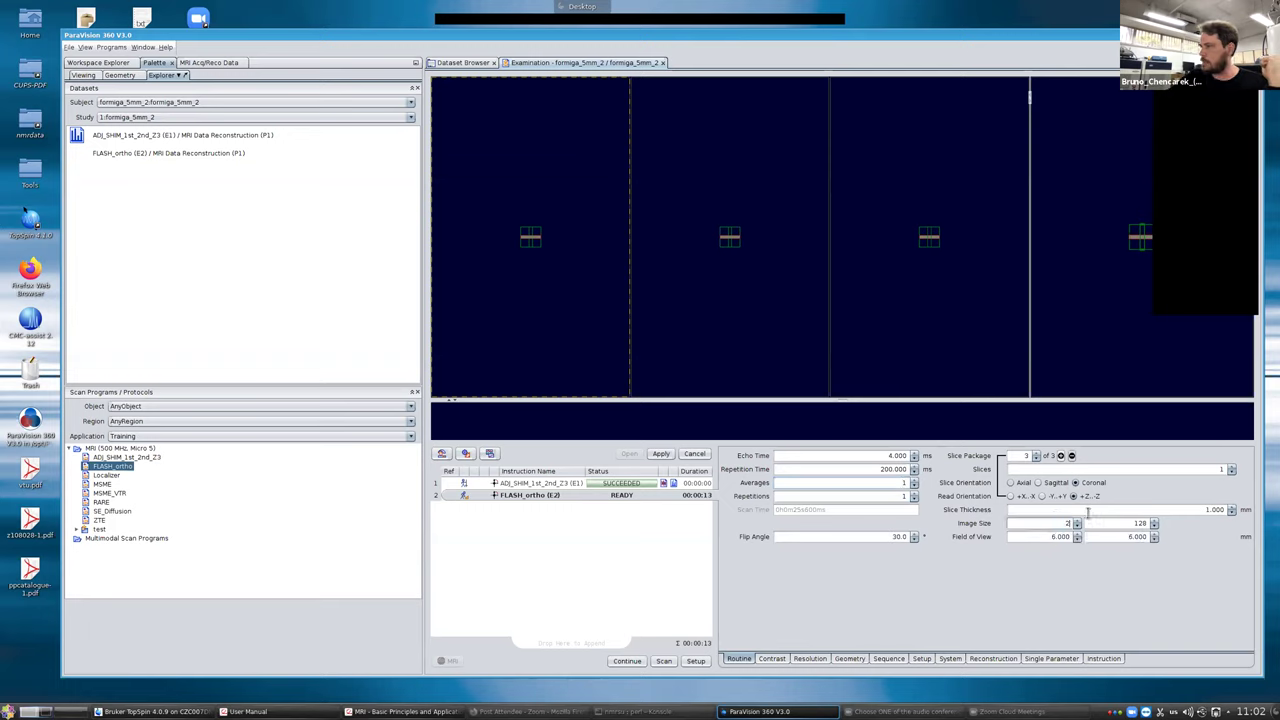
pyautogui.click(1128, 523)
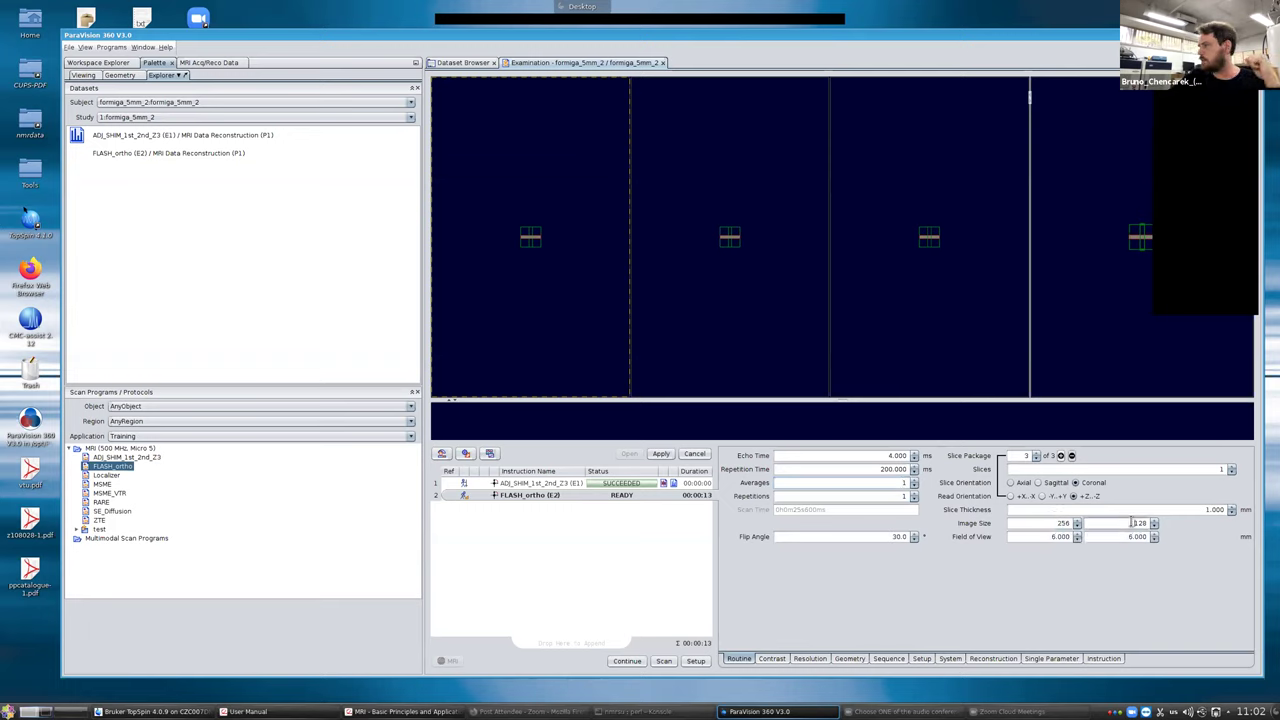
pyautogui.write('256')
pyautogui.click(854, 511)
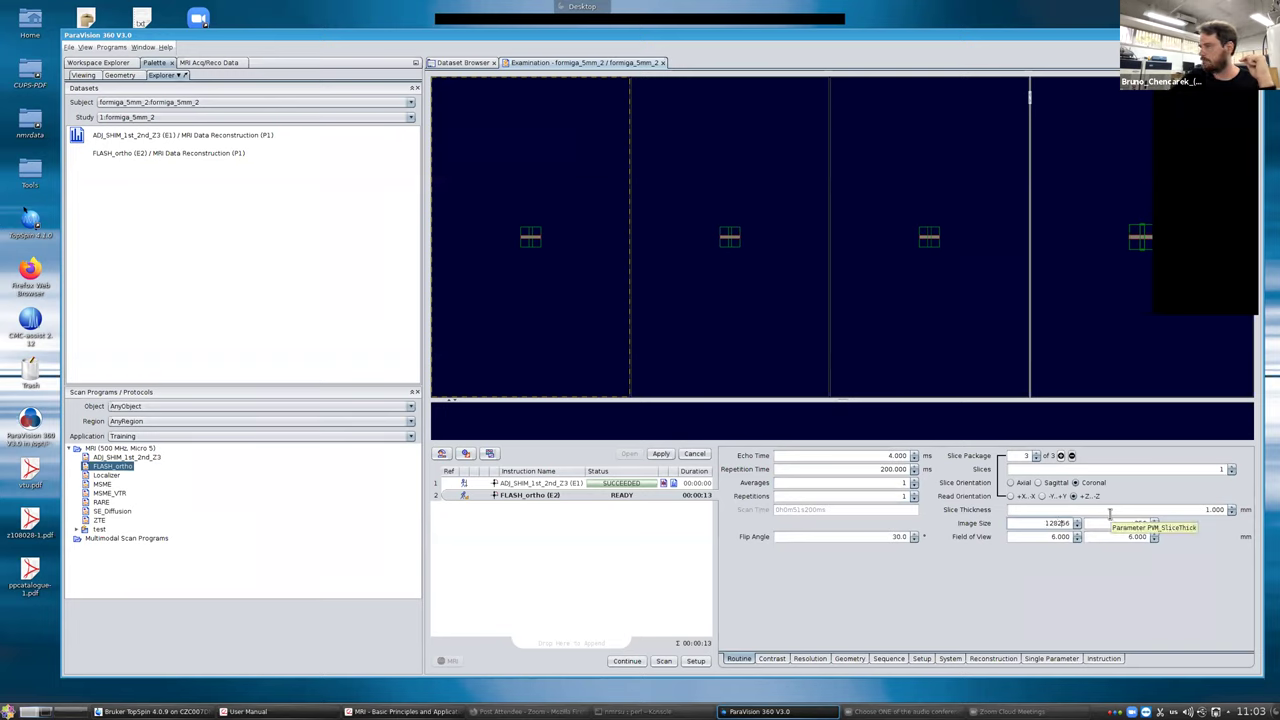
# Step: Set the image size back to 128 x 128
pyautogui.press('BackSpace')
pyautogui.press('BackSpace')
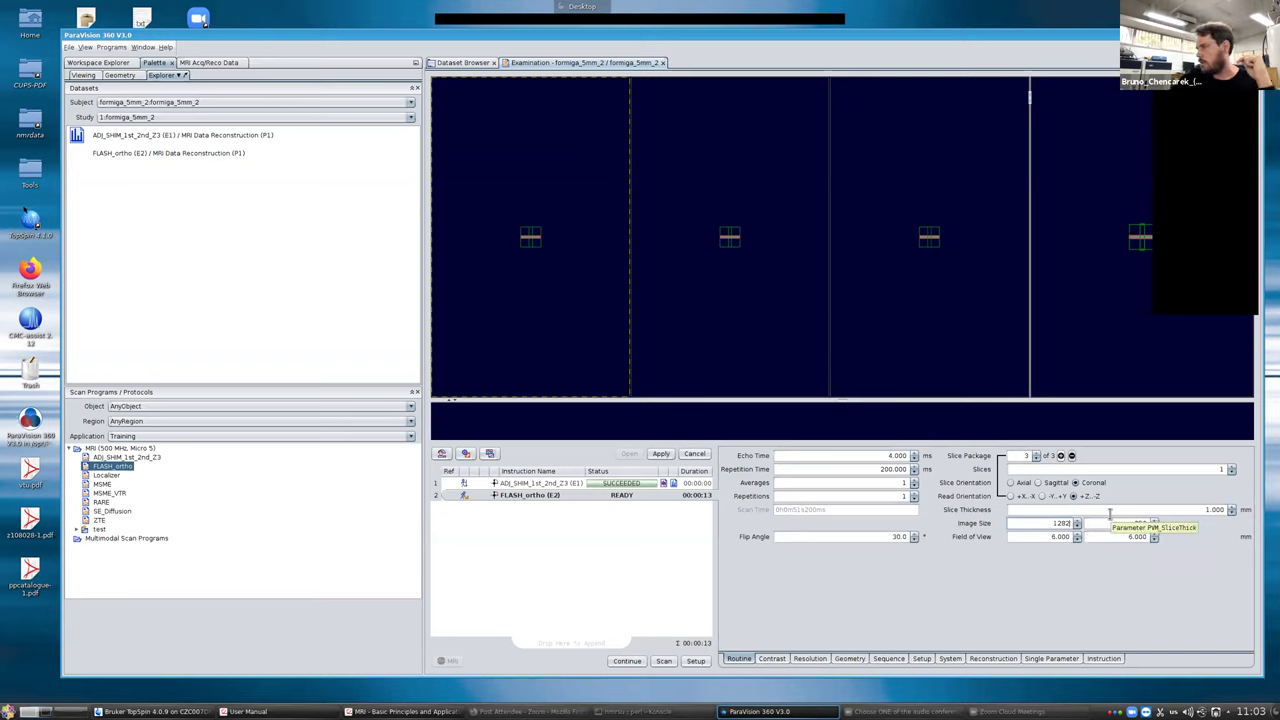
pyautogui.doubleClick(1124, 523)
pyautogui.write('12')
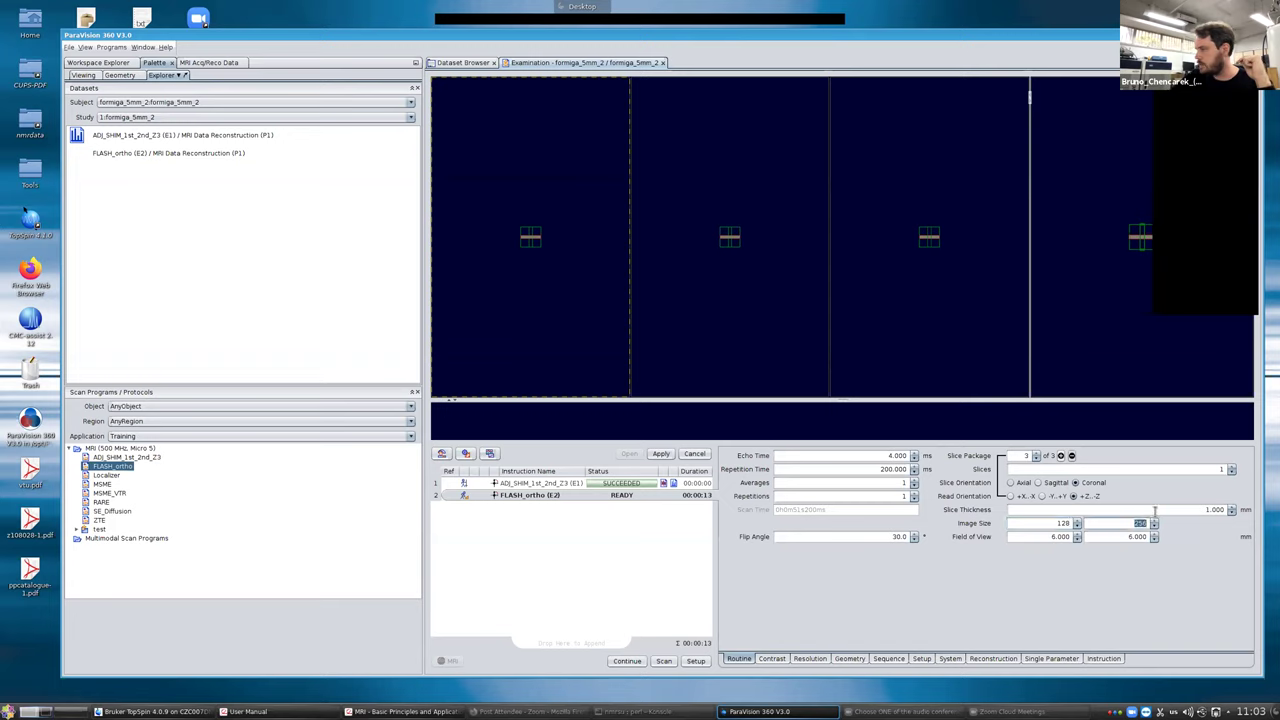
pyautogui.write('8')
# Step: Set the averages to 2 and start the FLASH_ortho scan
pyautogui.click(897, 482)
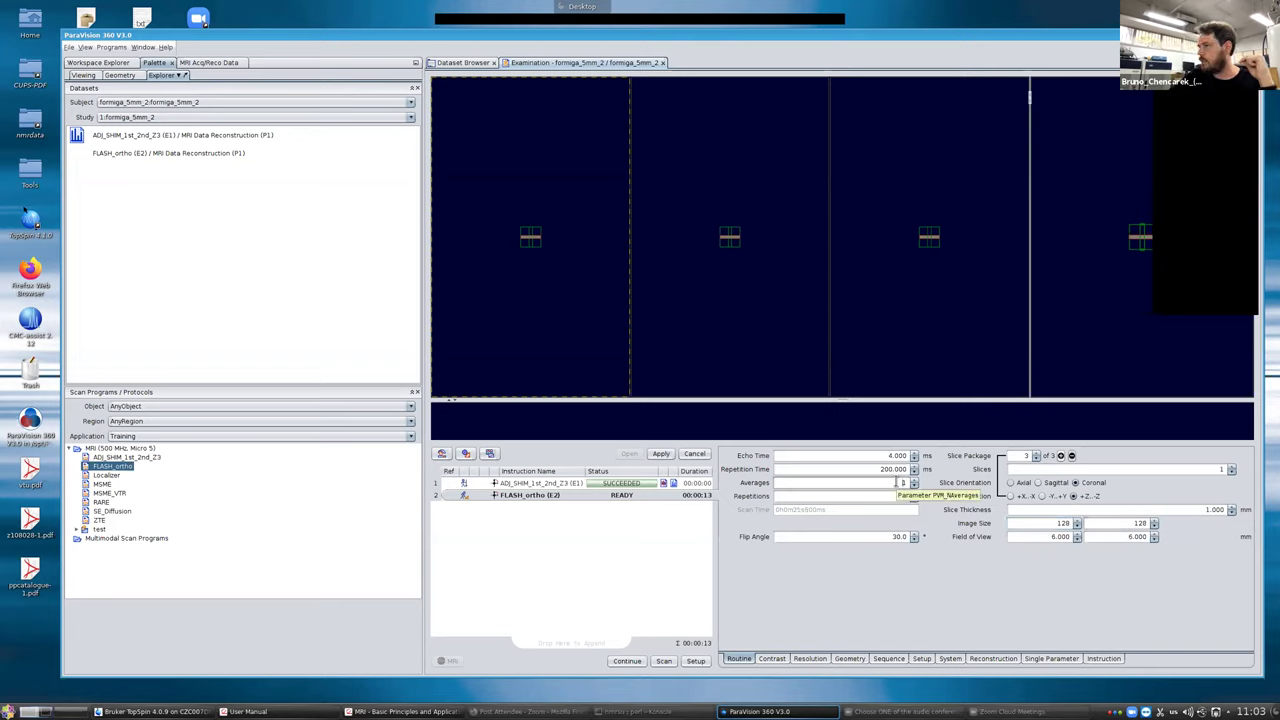
pyautogui.doubleClick(897, 482)
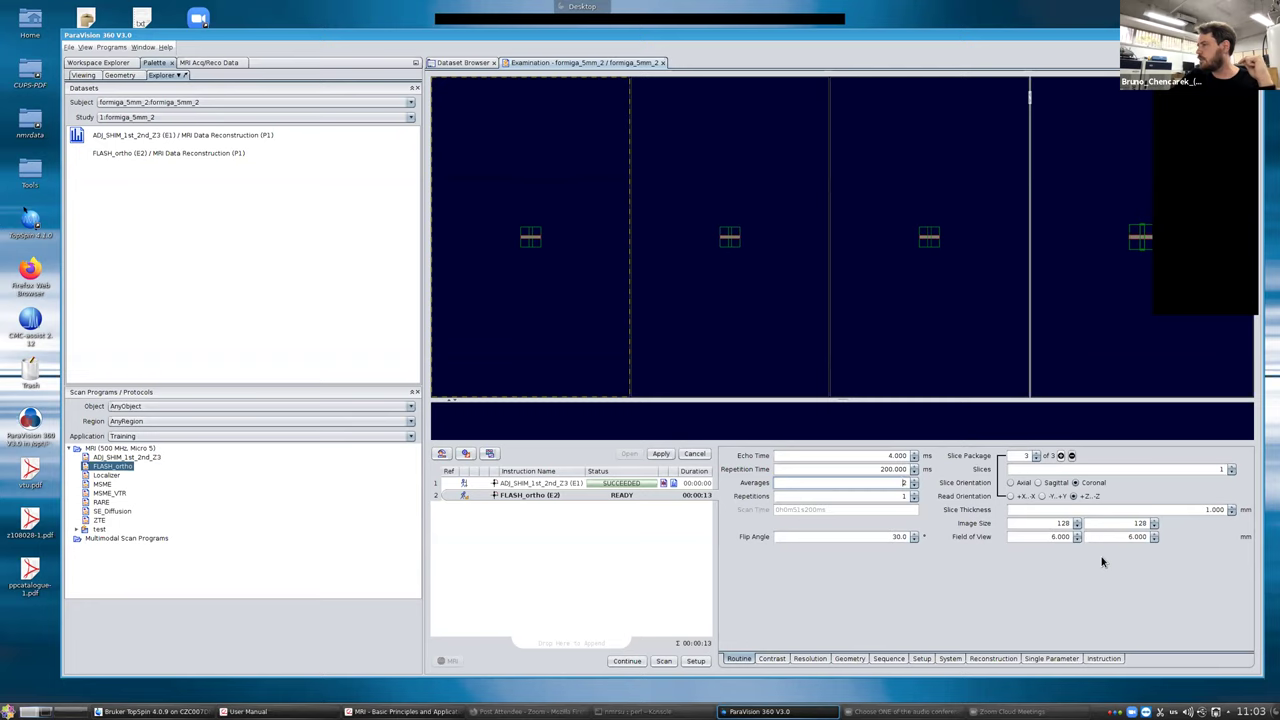
pyautogui.click(622, 662)
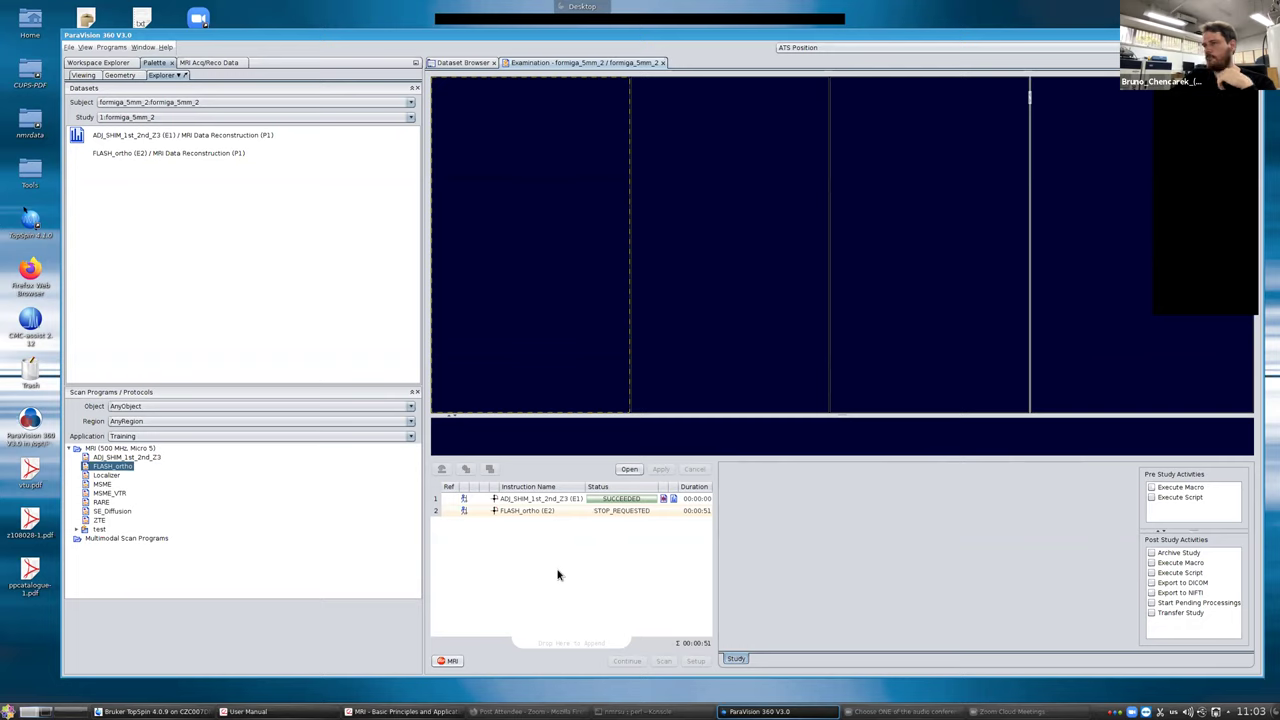
# Step: Duplicate the stopped FLASH_ortho instruction and open the list of adjustments for the copy
pyautogui.rightClick(530, 513)
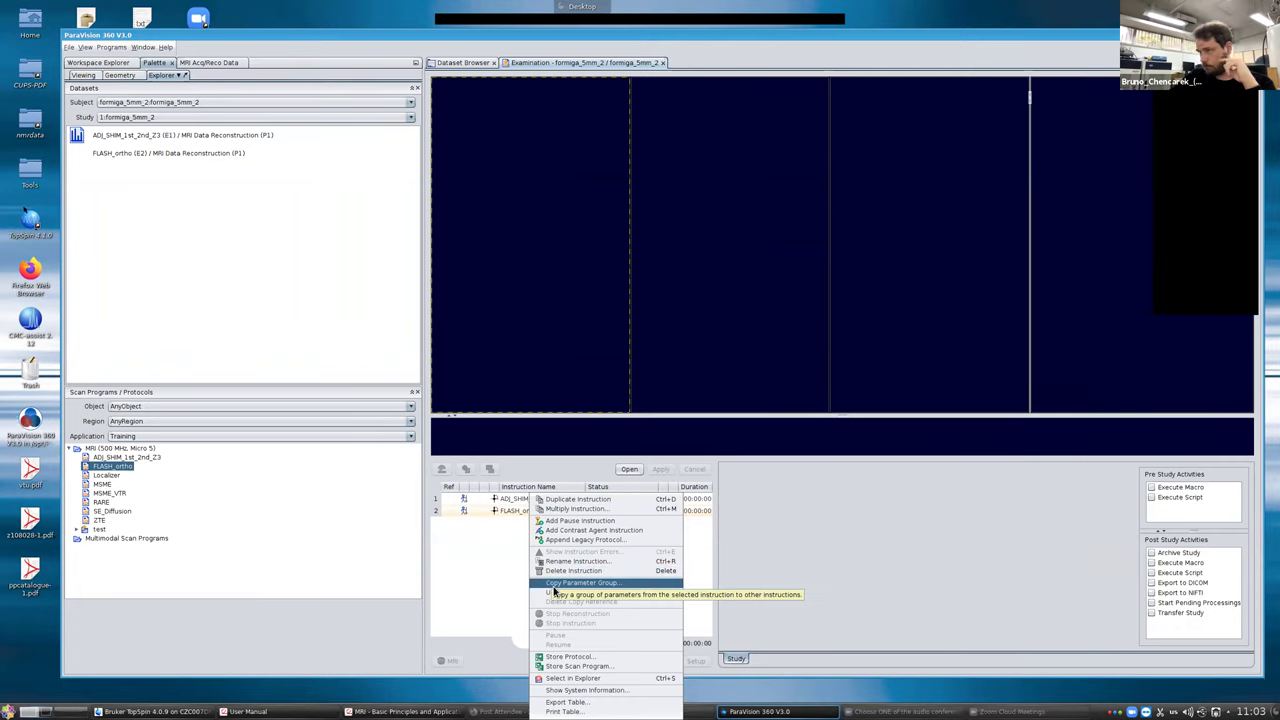
pyautogui.click(570, 499)
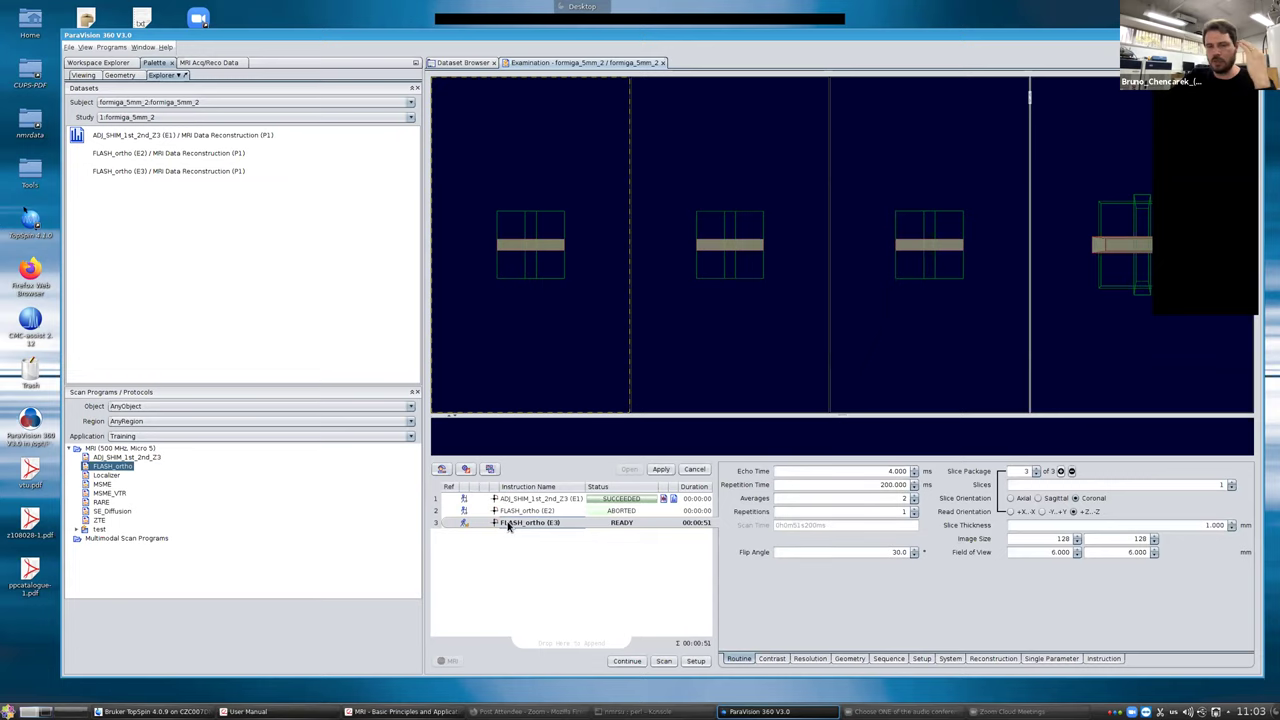
pyautogui.click(443, 471)
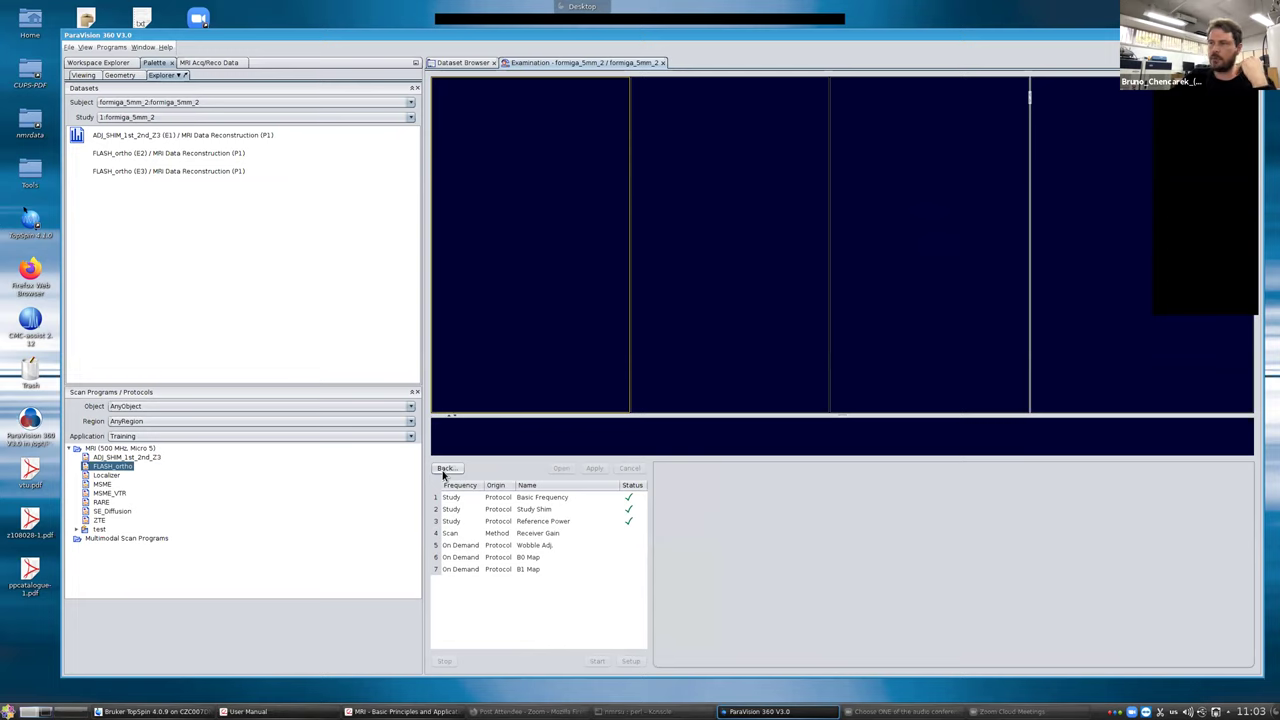
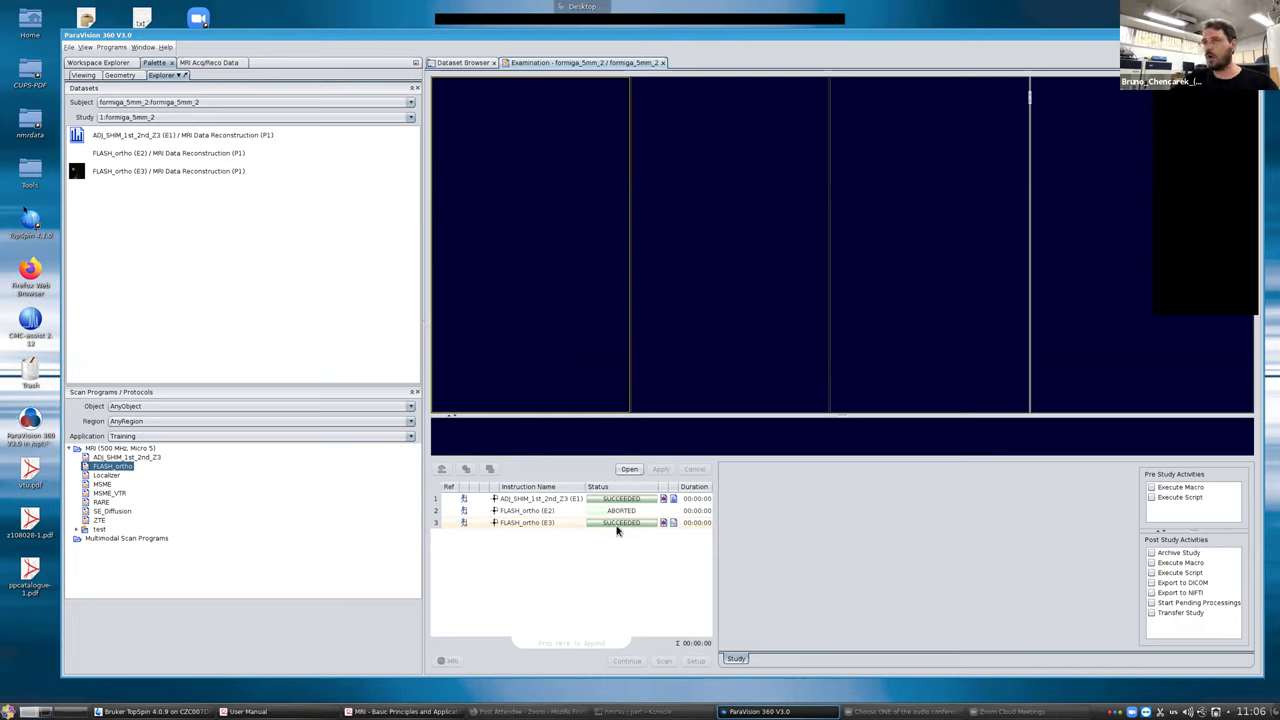
# Step: Display the FLASH_ortho (E3) images in the examination viewer and widen the viewing area
pyautogui.moveTo(228, 176); pyautogui.dragTo(529, 258)
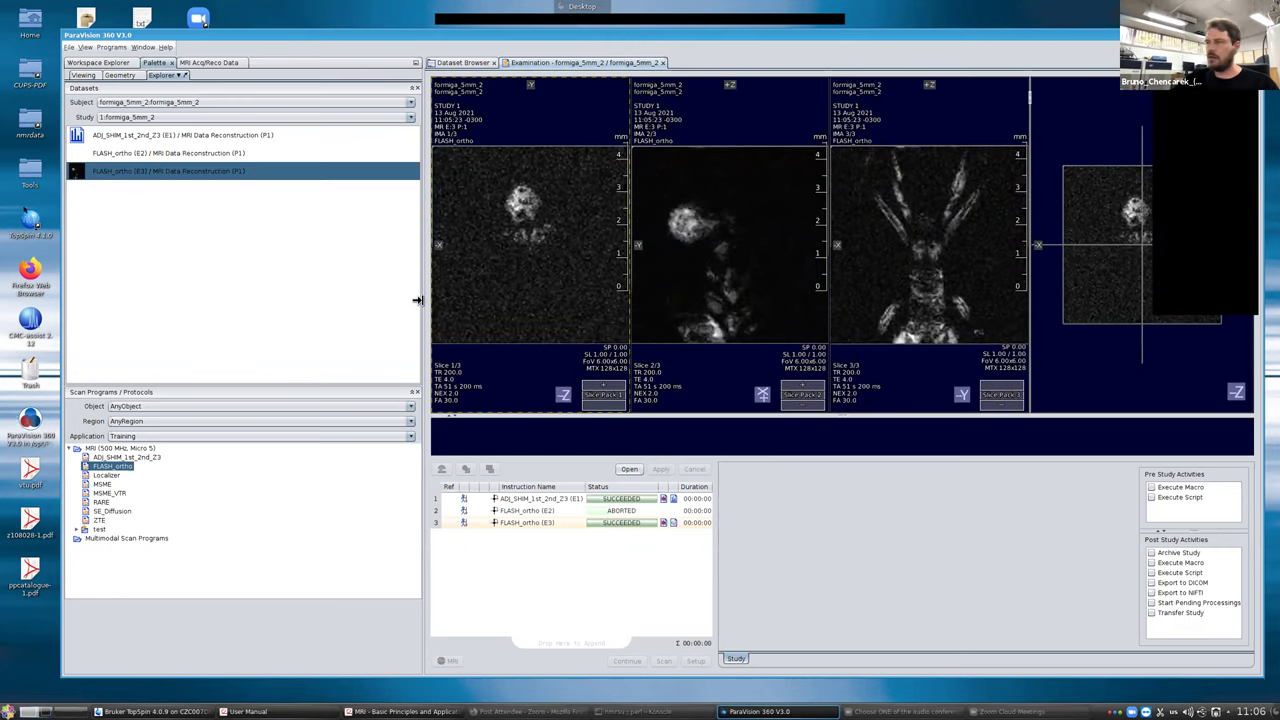
pyautogui.moveTo(417, 300); pyautogui.dragTo(364, 299)
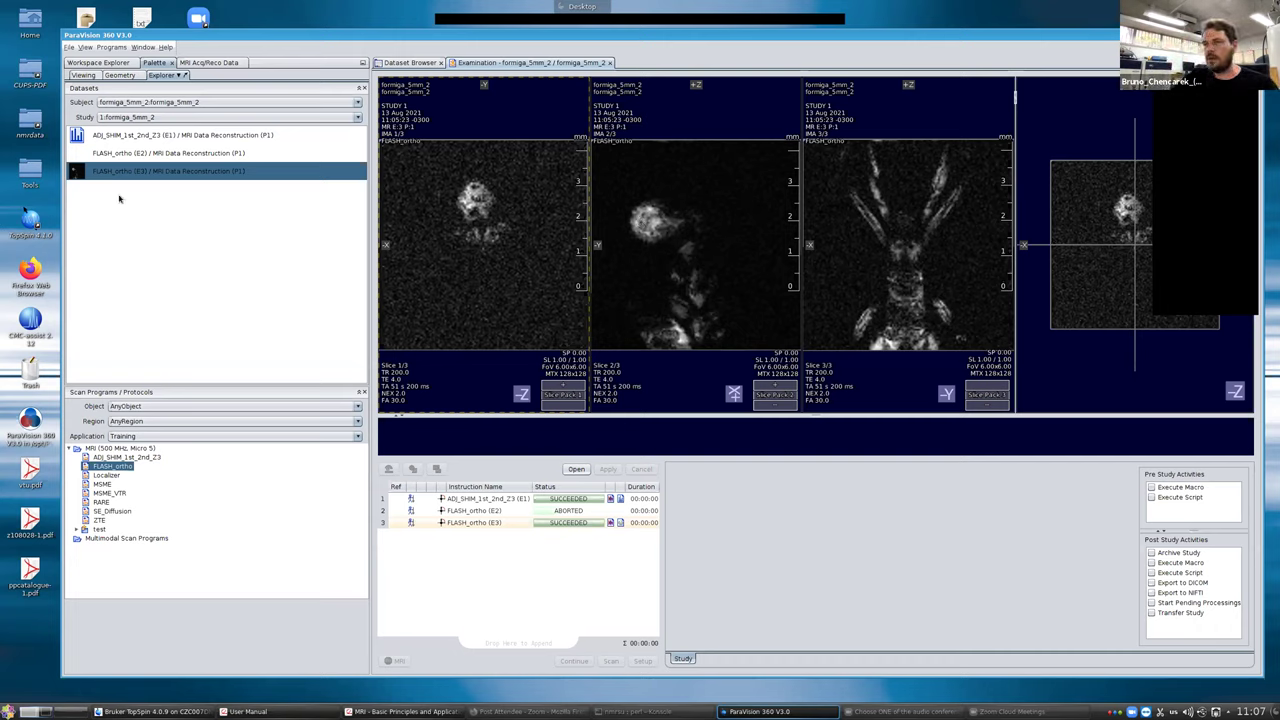
# Step: Add a ZTE scan from the Rocks application to the study and run it with a 14 x 7 mm field of view
pyautogui.moveTo(99, 525); pyautogui.dragTo(474, 549)
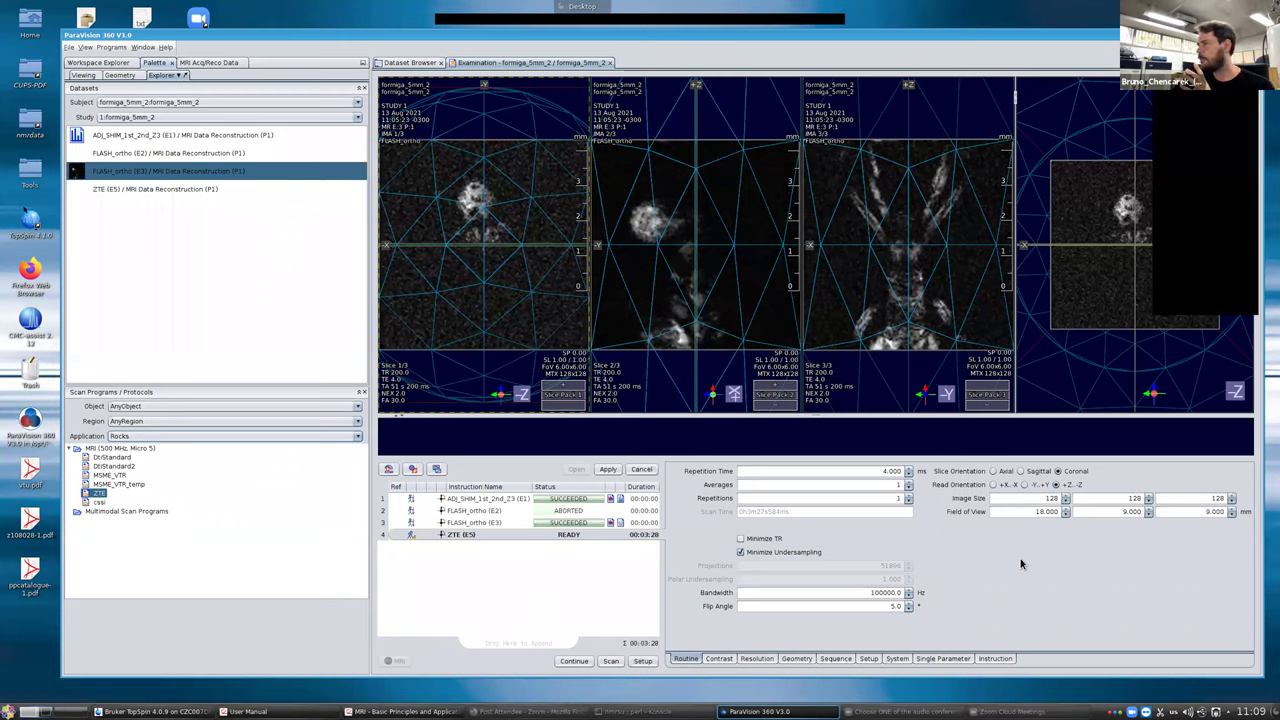
pyautogui.press('Tab')
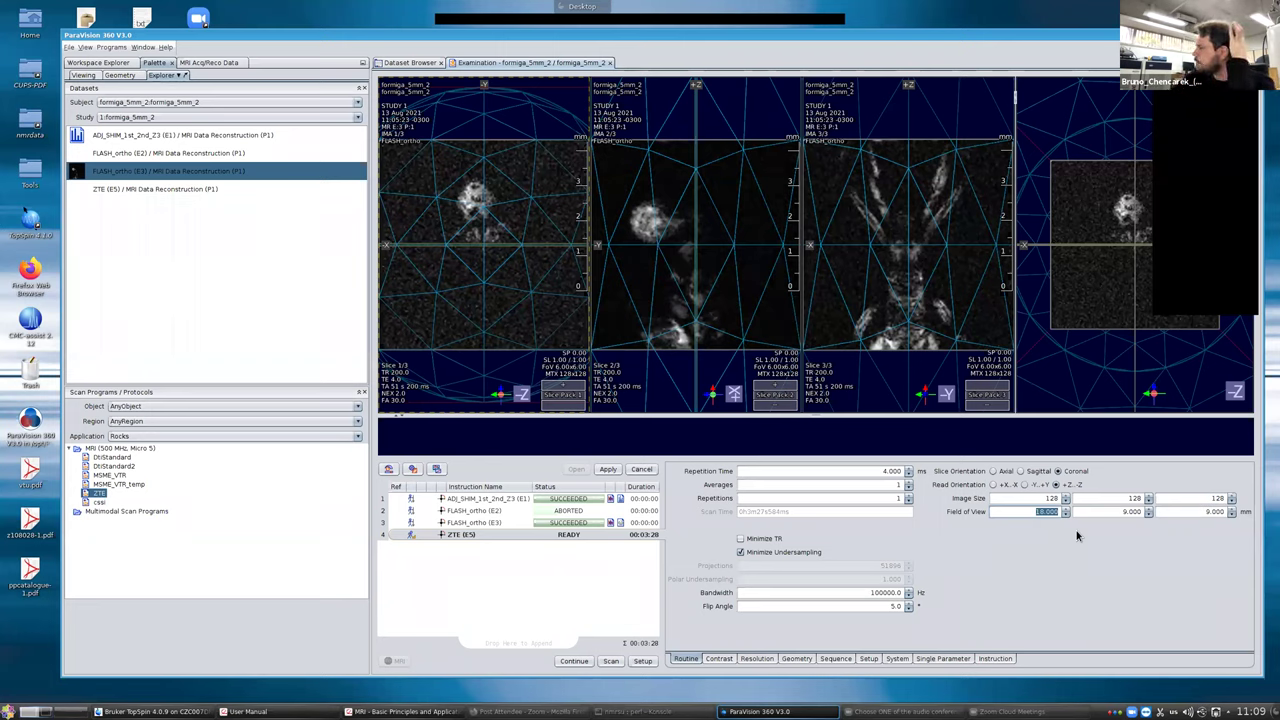
pyautogui.write('14')
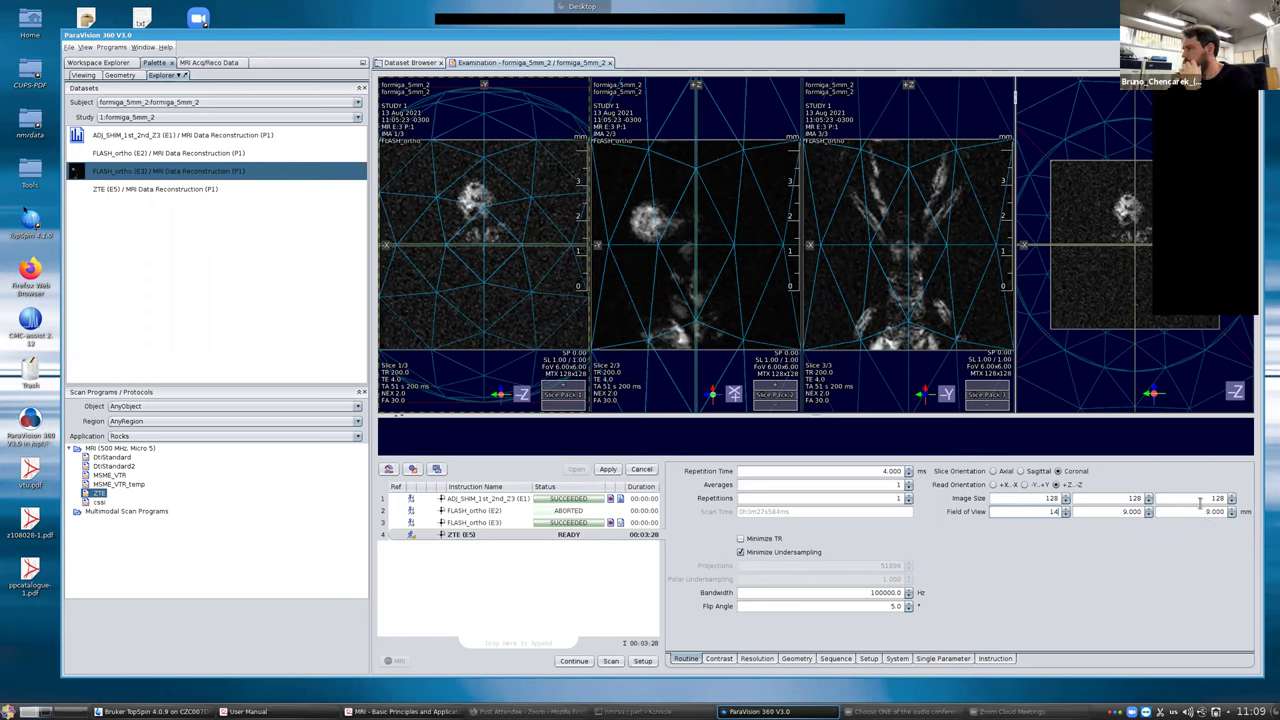
pyautogui.click(1190, 511)
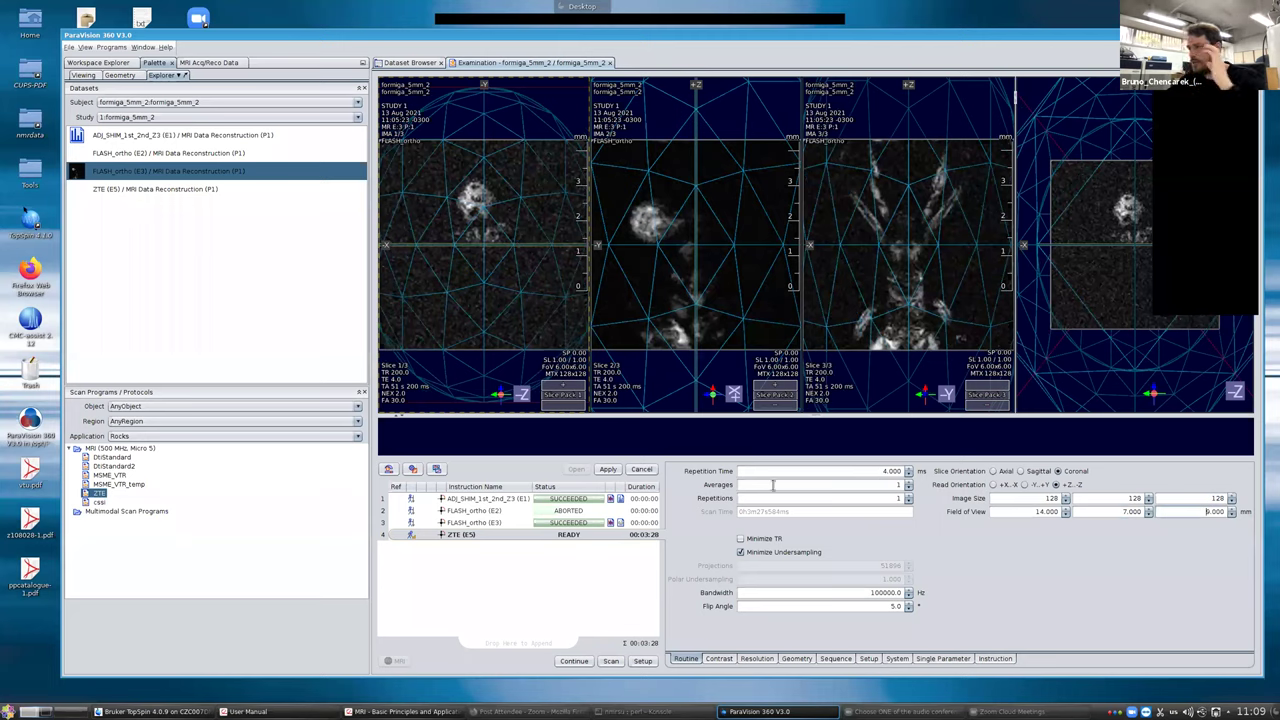
pyautogui.click(562, 553)
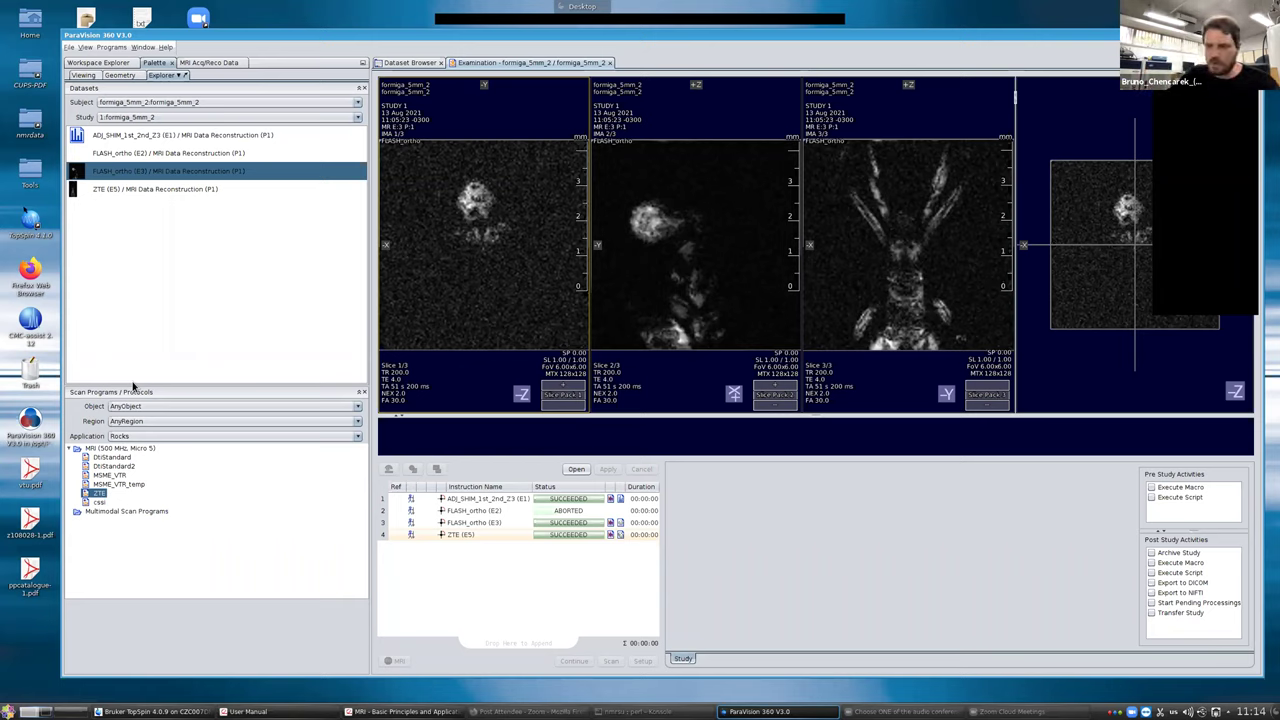
# Step: Display the ZTE (E5) reconstruction images in the examination viewer
pyautogui.click(470, 538)
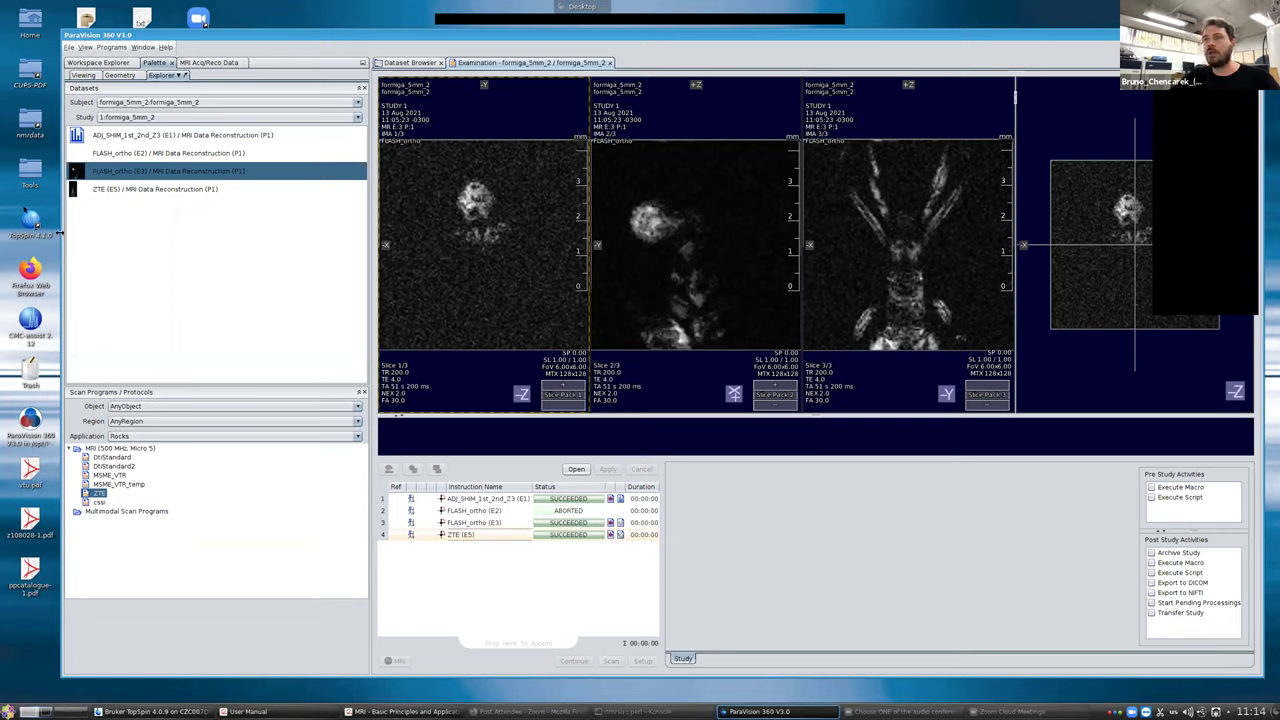
pyautogui.click(170, 191)
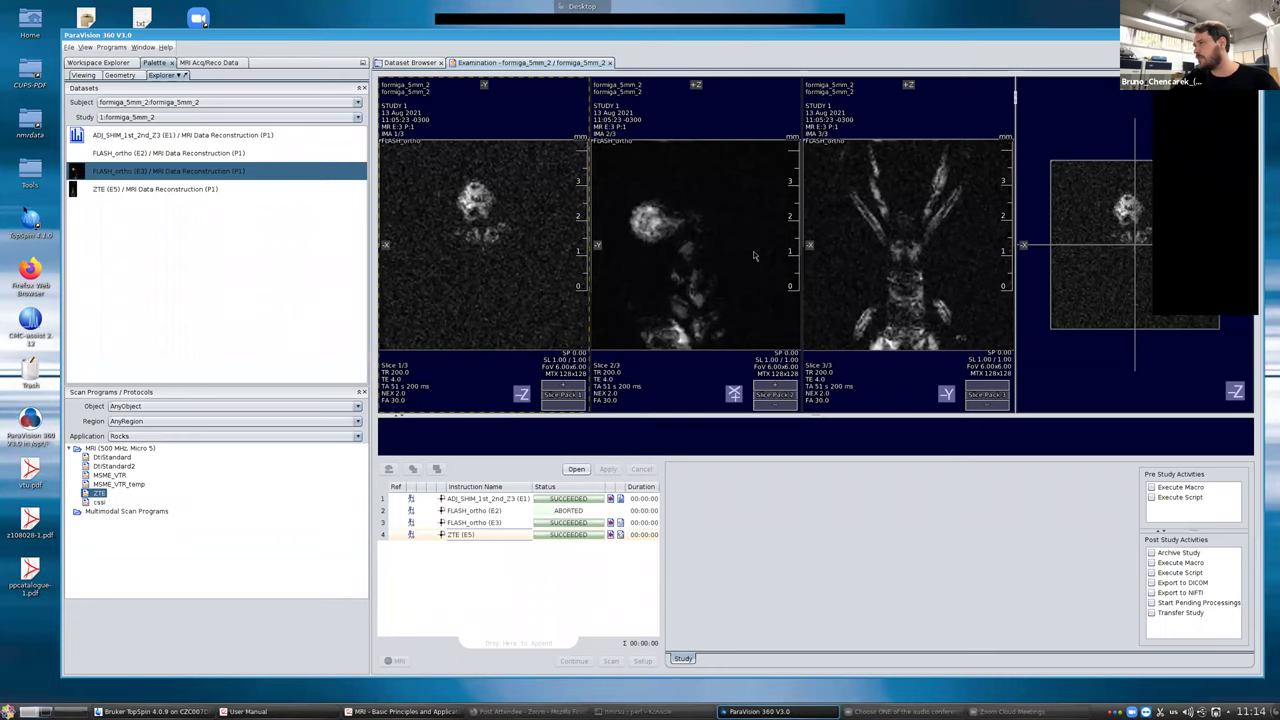
pyautogui.moveTo(120, 194); pyautogui.dragTo(451, 250)
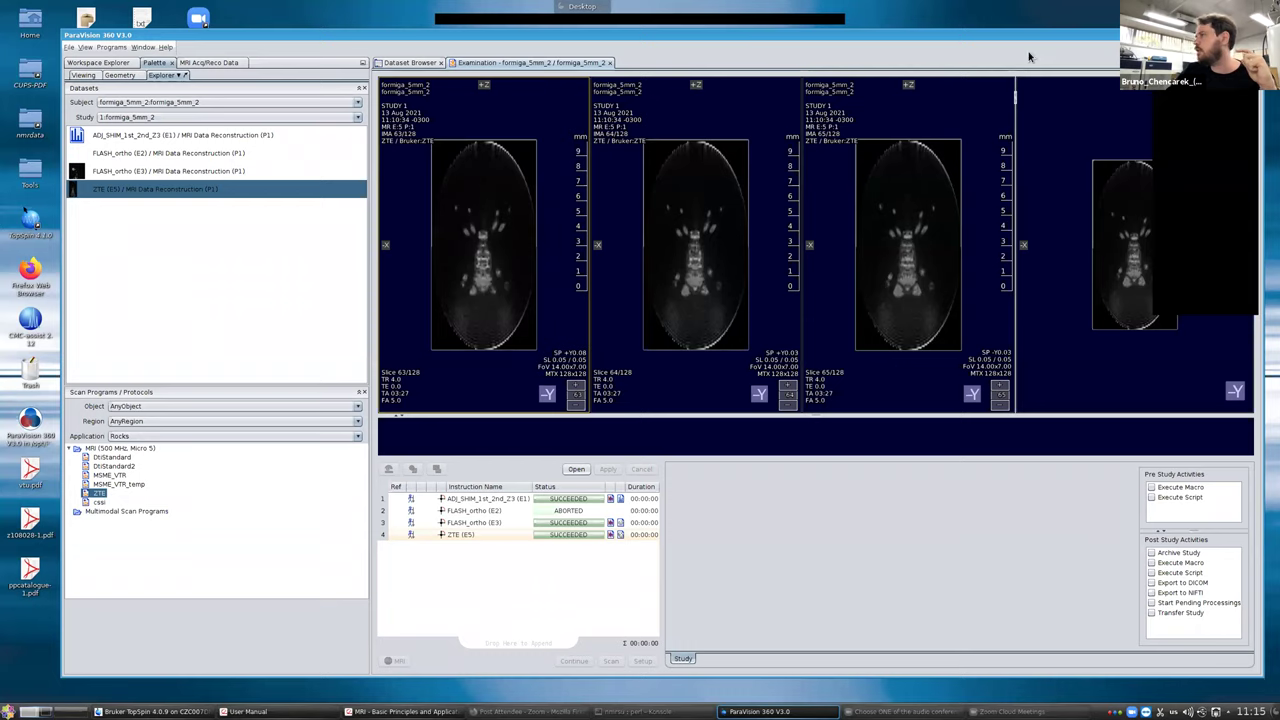
# Step: Open the ZTE (E5) dataset in Image Fusion and shift the program window up so the views are fully accessible
pyautogui.rightClick(91, 193)
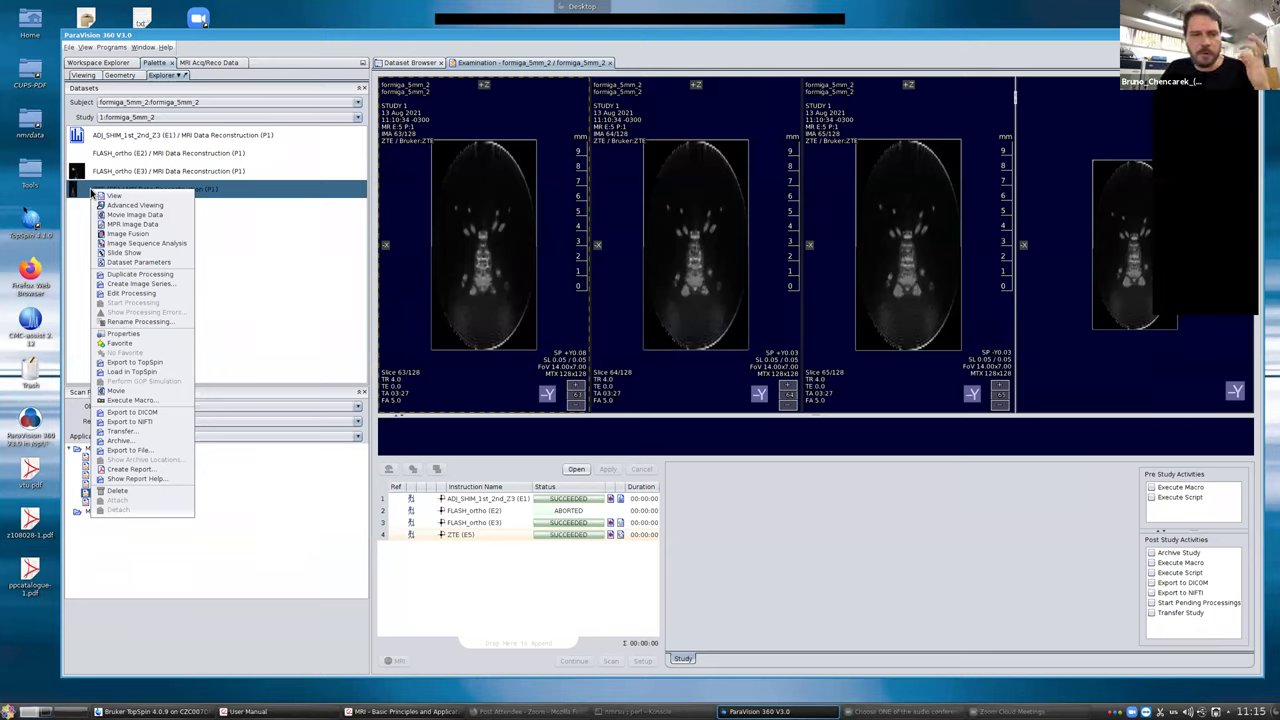
pyautogui.click(129, 238)
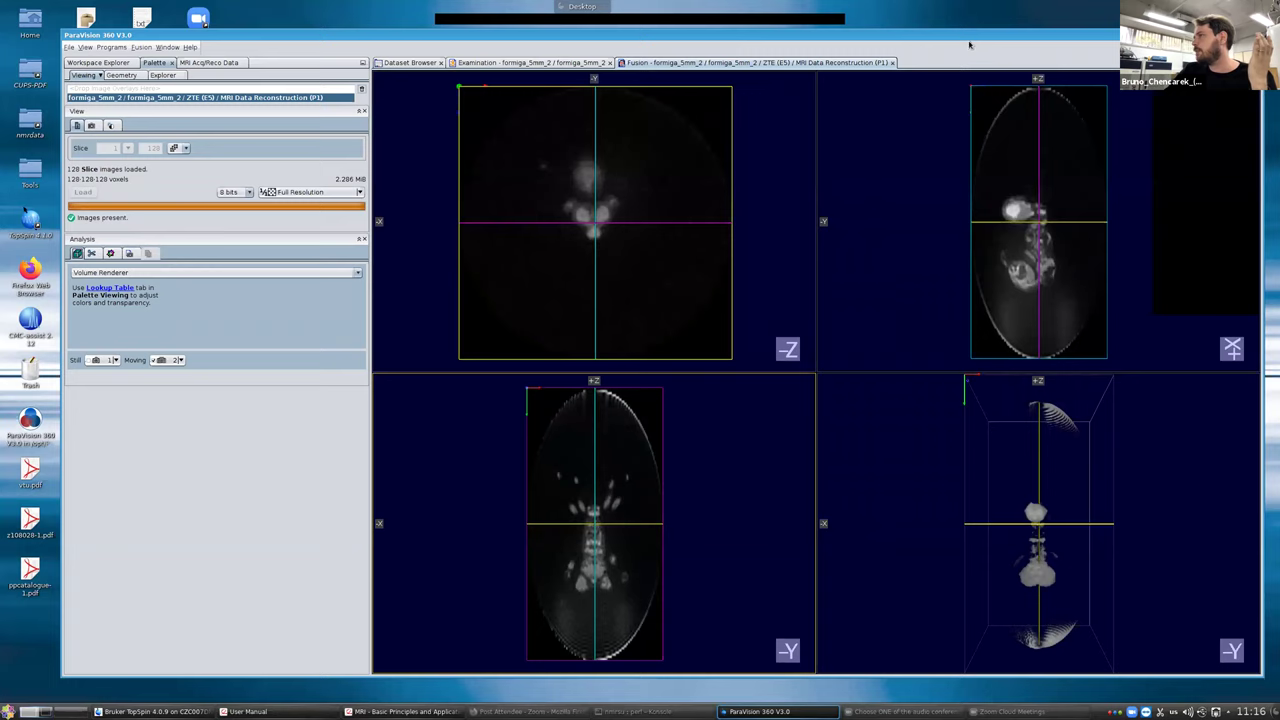
pyautogui.moveTo(944, 29); pyautogui.dragTo(928, 17)
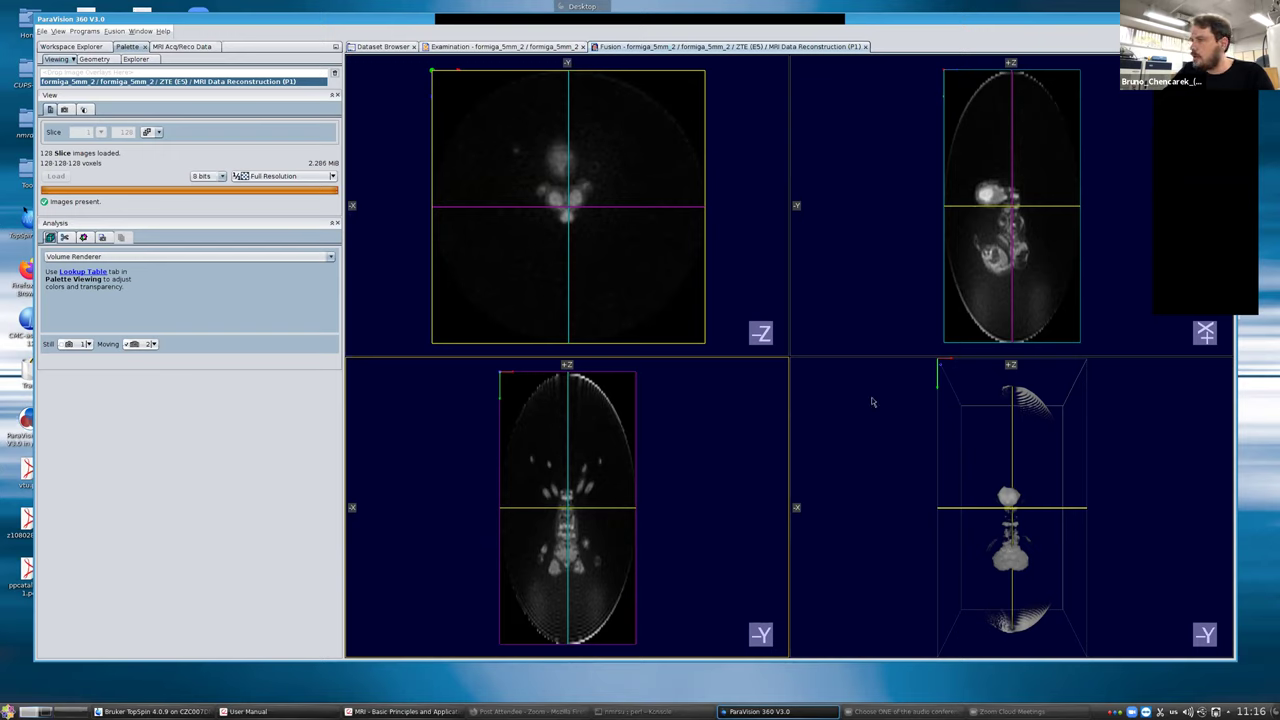
# Step: Shift the axial slice plane to the end of the ZTE volume and inspect the 3D rendering from several angles
pyautogui.click(804, 369)
pyautogui.moveTo(891, 460); pyautogui.dragTo(840, 490)
pyautogui.moveTo(637, 508); pyautogui.dragTo(642, 646)
pyautogui.moveTo(1105, 537); pyautogui.dragTo(1057, 449)
pyautogui.moveTo(857, 537); pyautogui.dragTo(1056, 431)
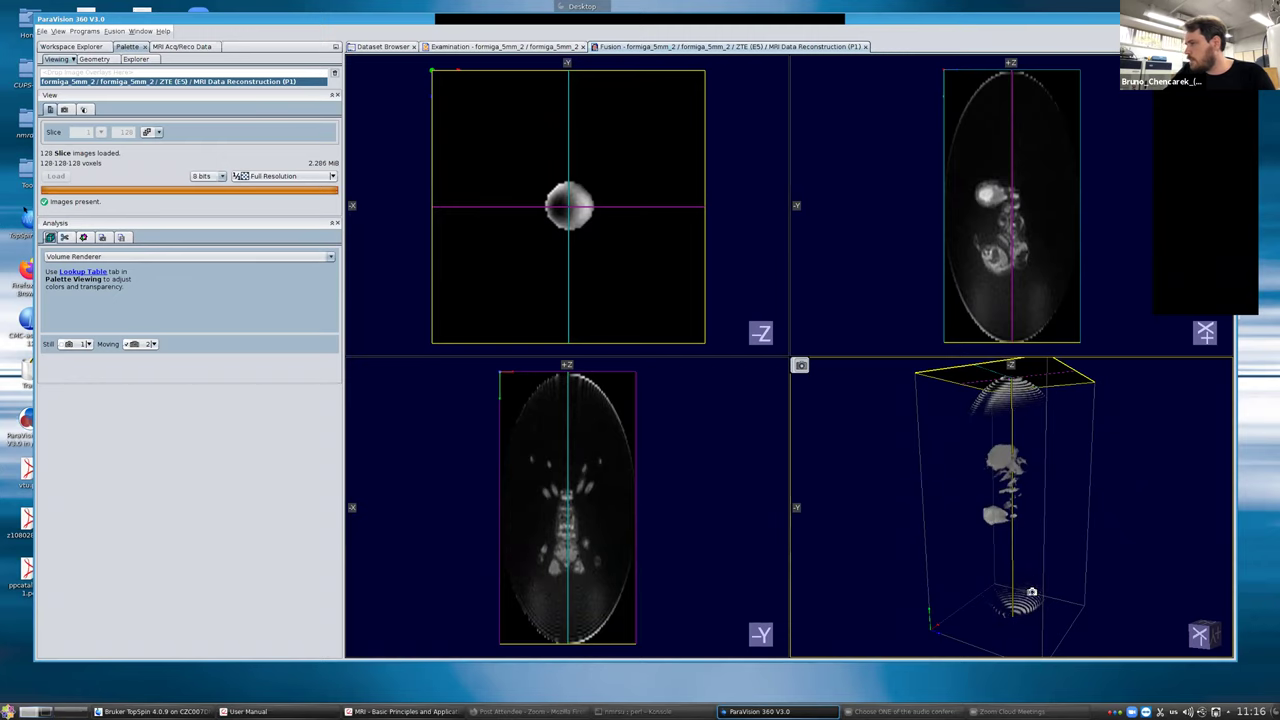
pyautogui.moveTo(985, 548); pyautogui.dragTo(1025, 542)
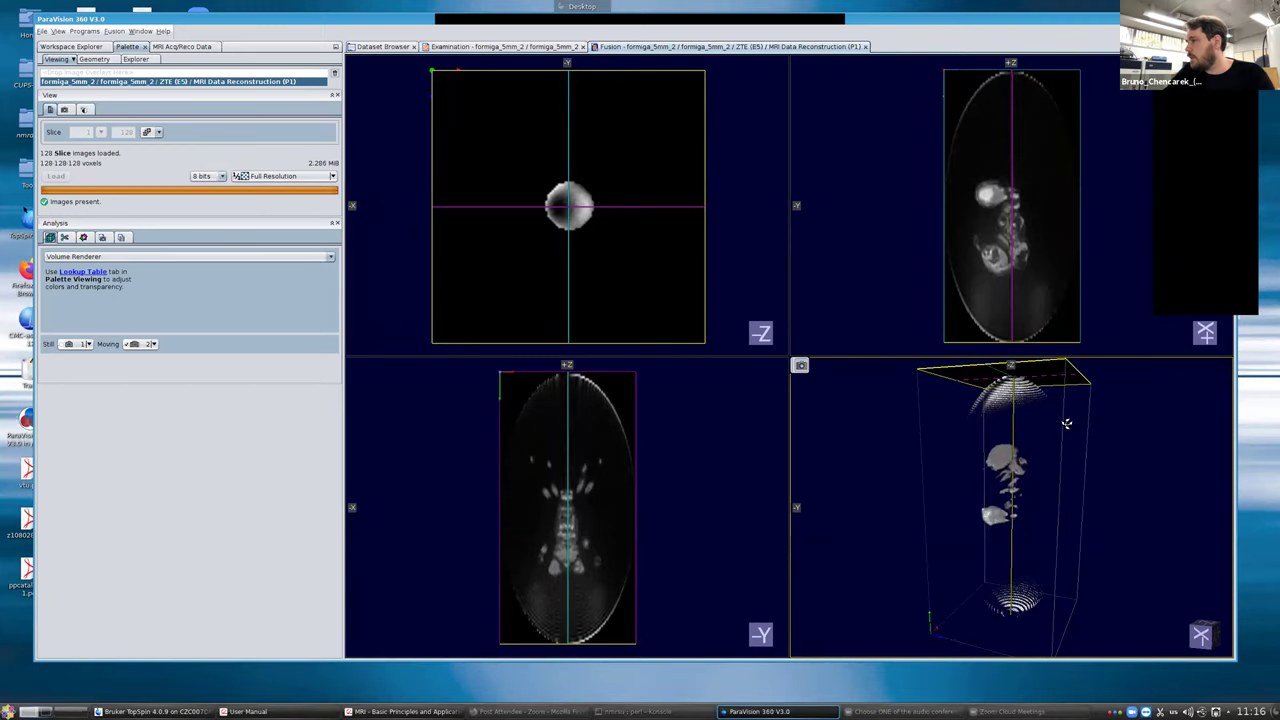
pyautogui.moveTo(856, 514); pyautogui.dragTo(1094, 435)
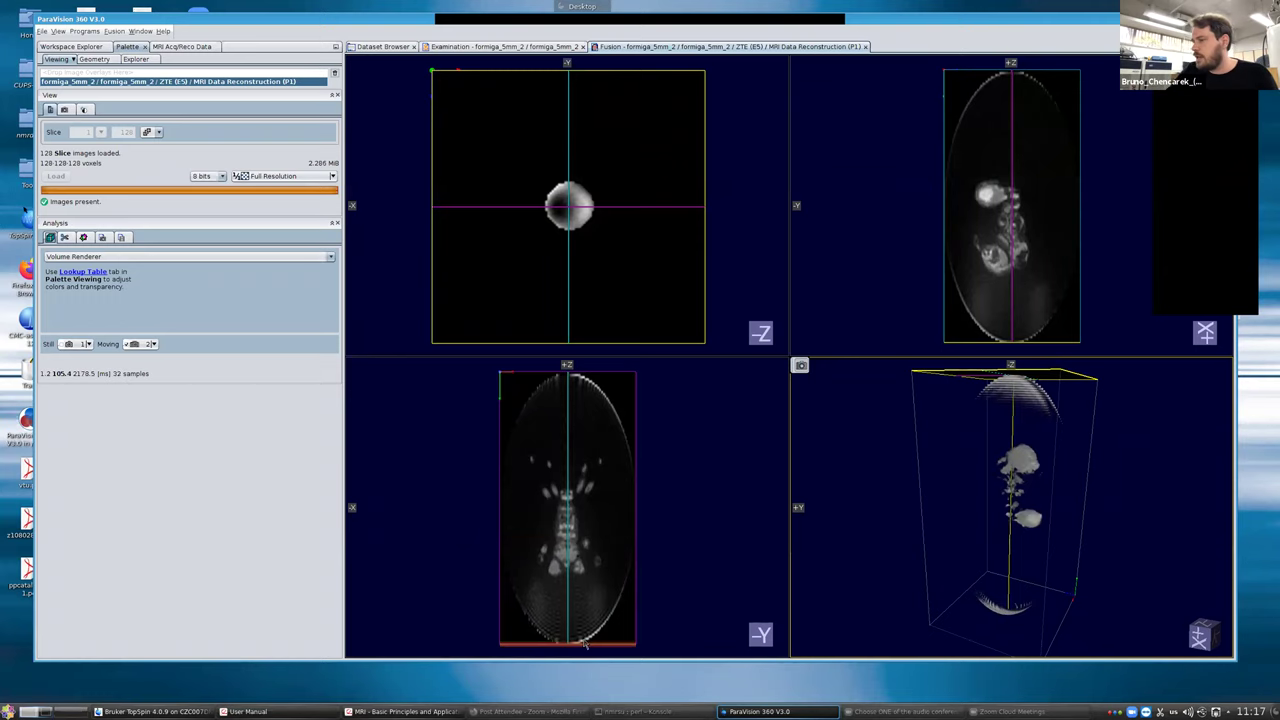
# Step: Move the axial slice plane back through the ant's body in the coronal view to inspect its cross-sections up to the head
pyautogui.moveTo(590, 648)
pyautogui.mouseDown()
pyautogui.moveTo(593, 543)
pyautogui.moveTo(597, 649)
pyautogui.mouseUp()
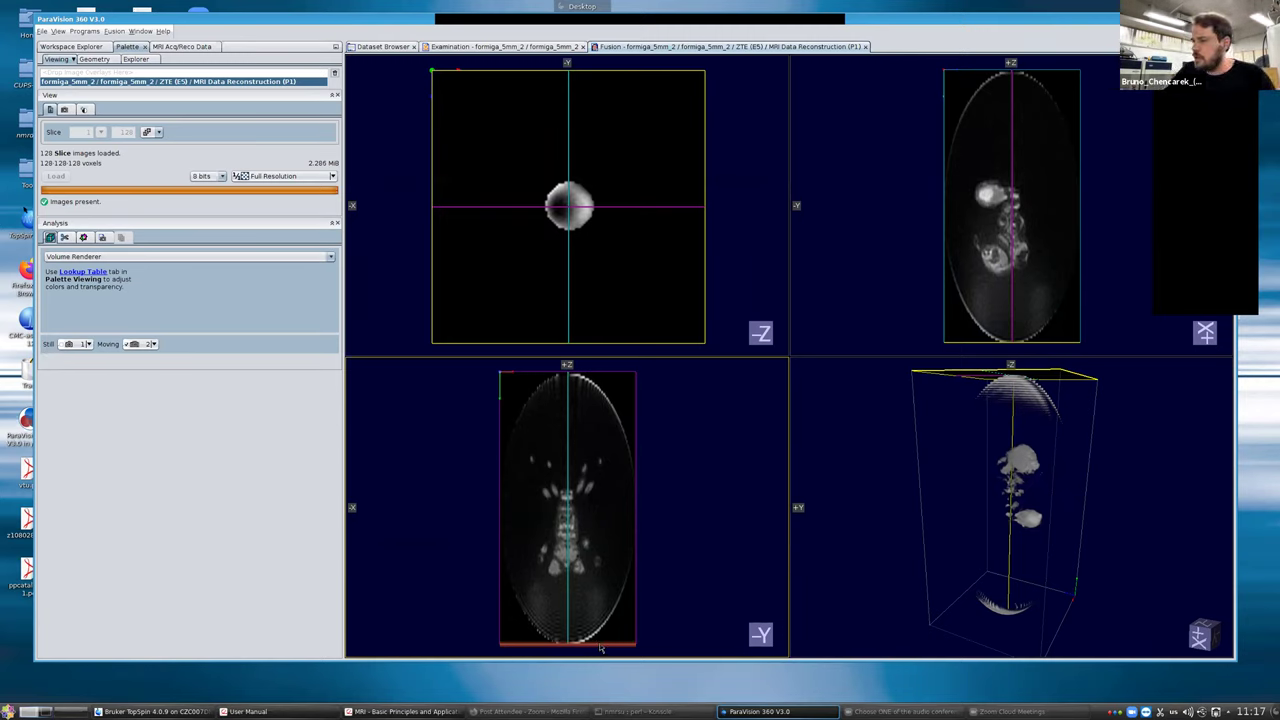
pyautogui.moveTo(604, 644); pyautogui.dragTo(621, 604)
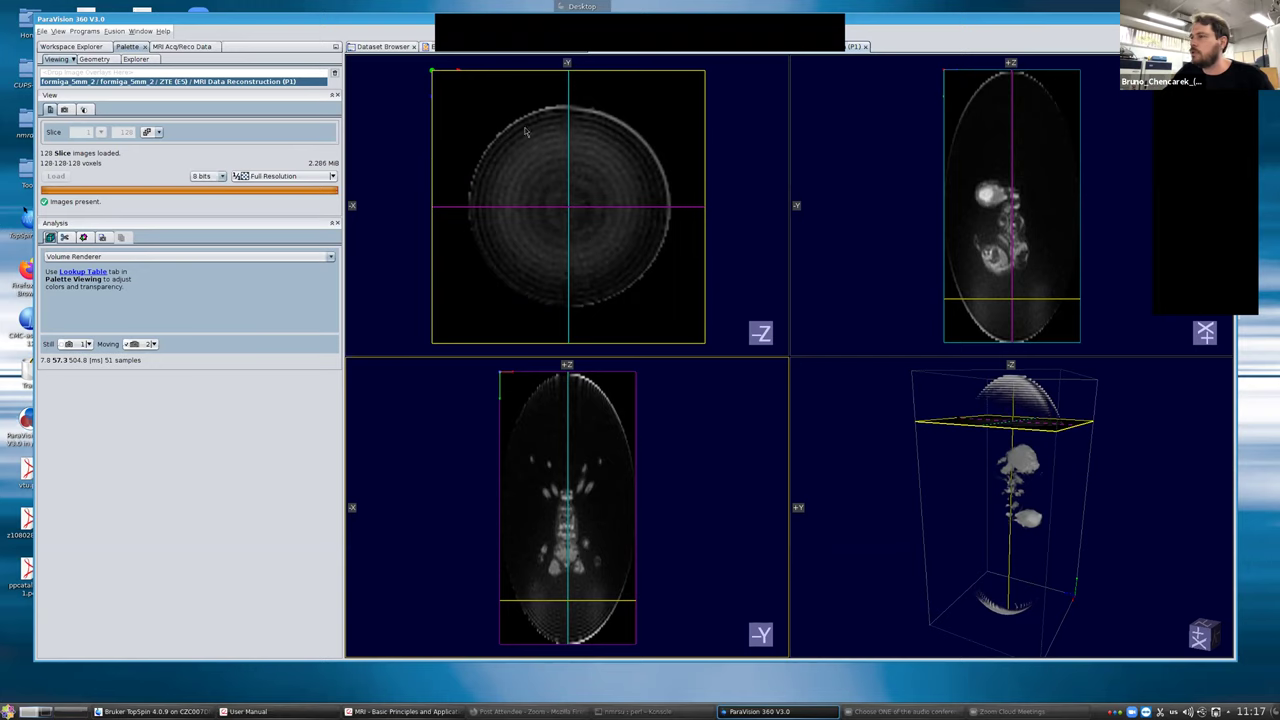
pyautogui.moveTo(623, 603); pyautogui.dragTo(622, 568)
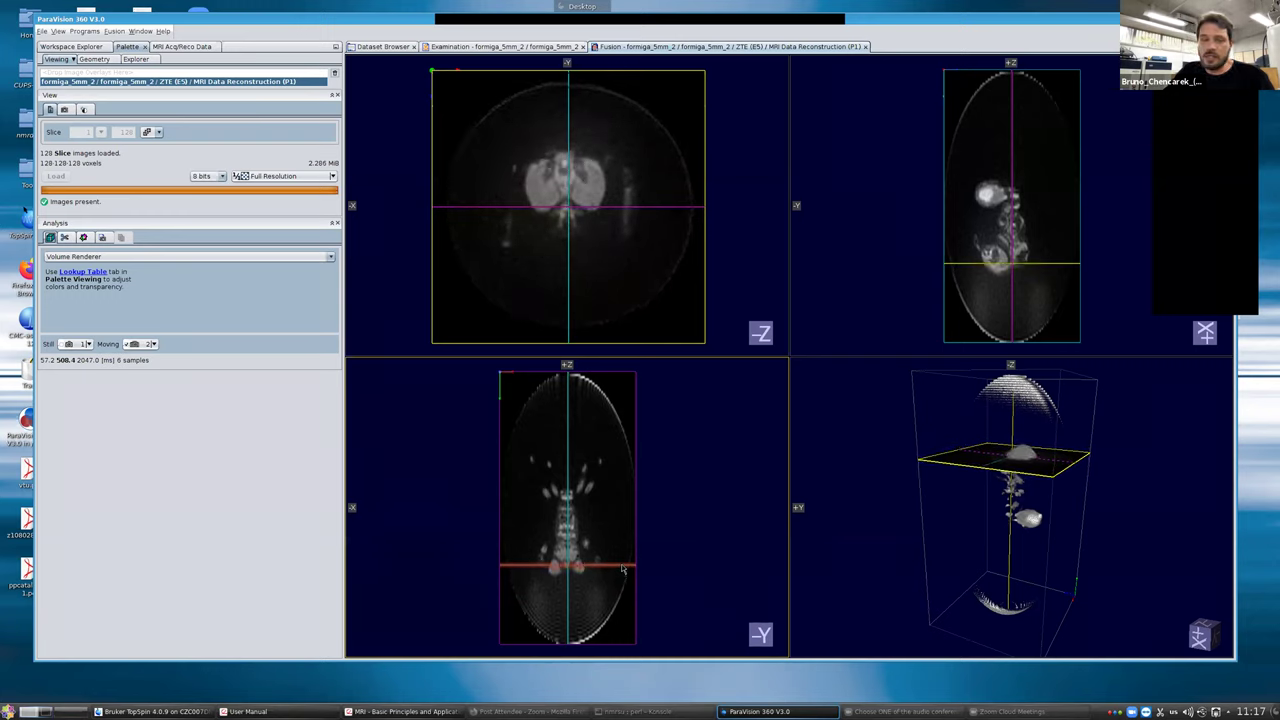
pyautogui.moveTo(622, 570); pyautogui.dragTo(550, 503)
pyautogui.click(568, 489)
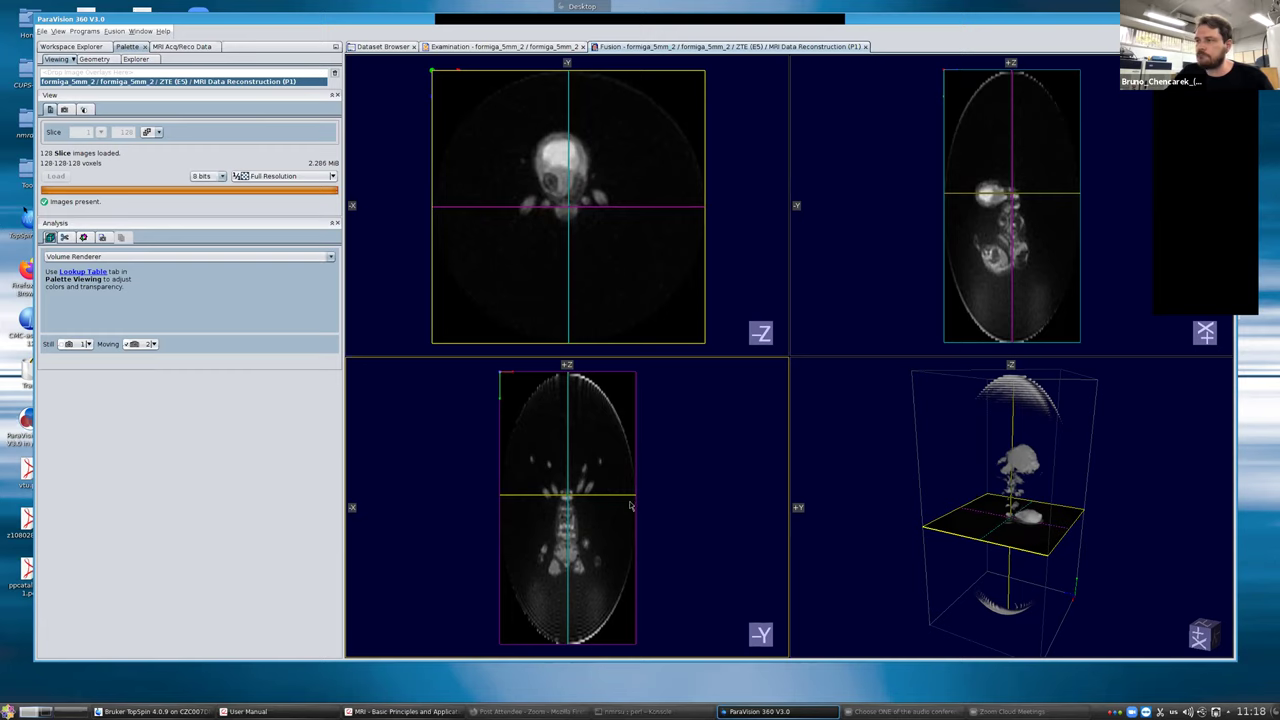
pyautogui.moveTo(620, 500)
pyautogui.mouseDown()
pyautogui.moveTo(618, 462)
pyautogui.moveTo(614, 505)
pyautogui.mouseUp()
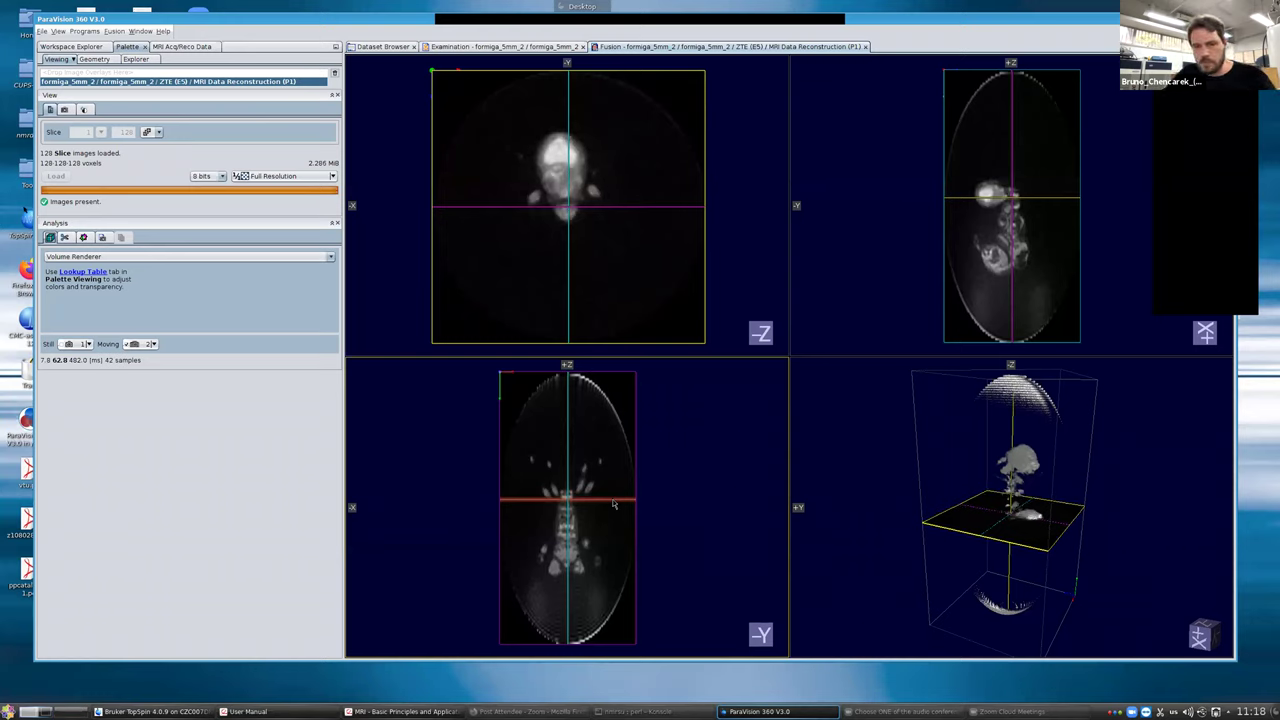
# Step: Move the axial plane to the end of the volume and sweep the sagittal plane across the ant's midline
pyautogui.moveTo(614, 505); pyautogui.dragTo(573, 540)
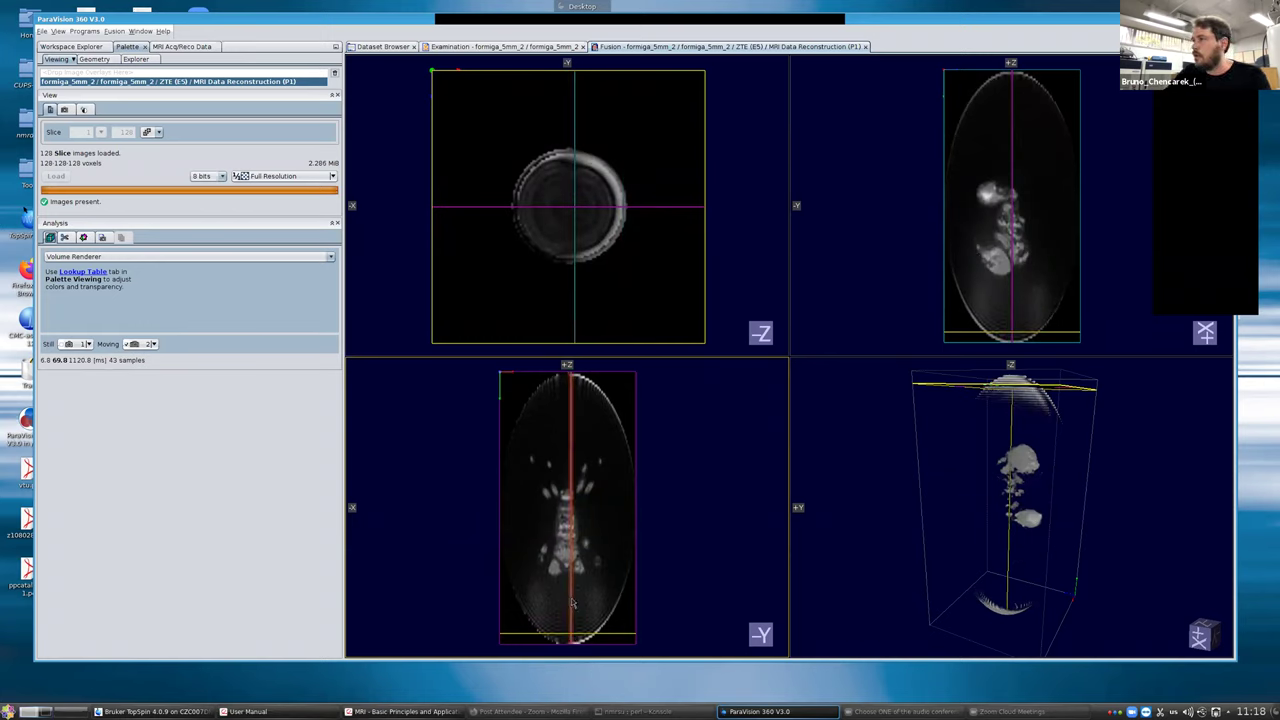
pyautogui.moveTo(571, 605)
pyautogui.mouseDown()
pyautogui.moveTo(591, 605)
pyautogui.moveTo(568, 608)
pyautogui.mouseUp()
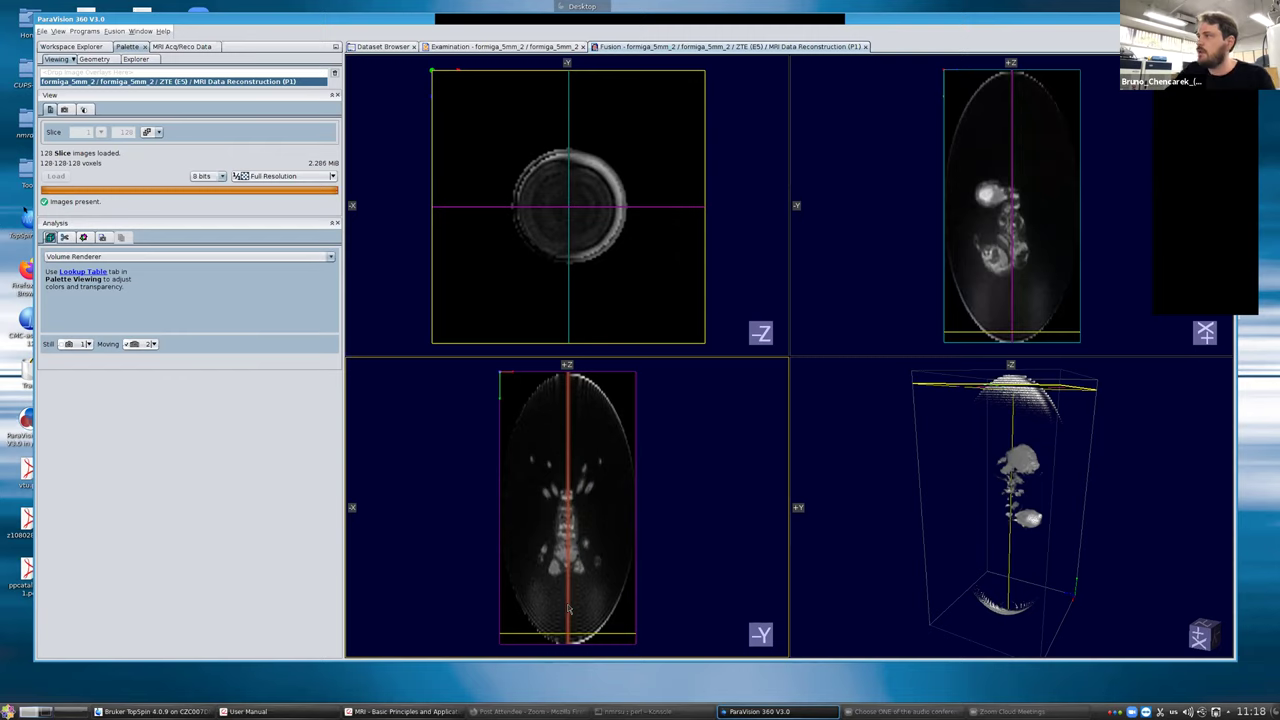
pyautogui.moveTo(568, 610)
pyautogui.mouseDown()
pyautogui.moveTo(546, 610)
pyautogui.moveTo(571, 607)
pyautogui.moveTo(566, 592)
pyautogui.mouseUp()
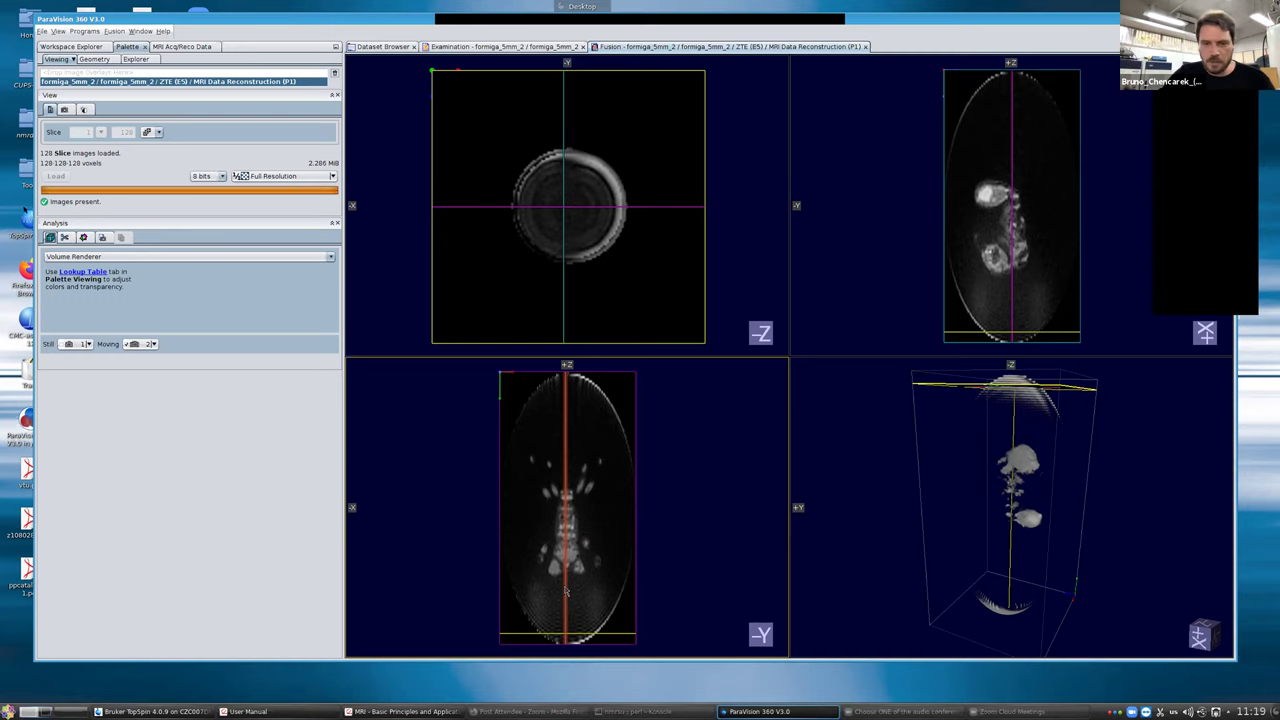
pyautogui.moveTo(566, 515)
pyautogui.mouseDown()
pyautogui.moveTo(590, 515)
pyautogui.moveTo(549, 515)
pyautogui.moveTo(564, 520)
pyautogui.mouseUp()
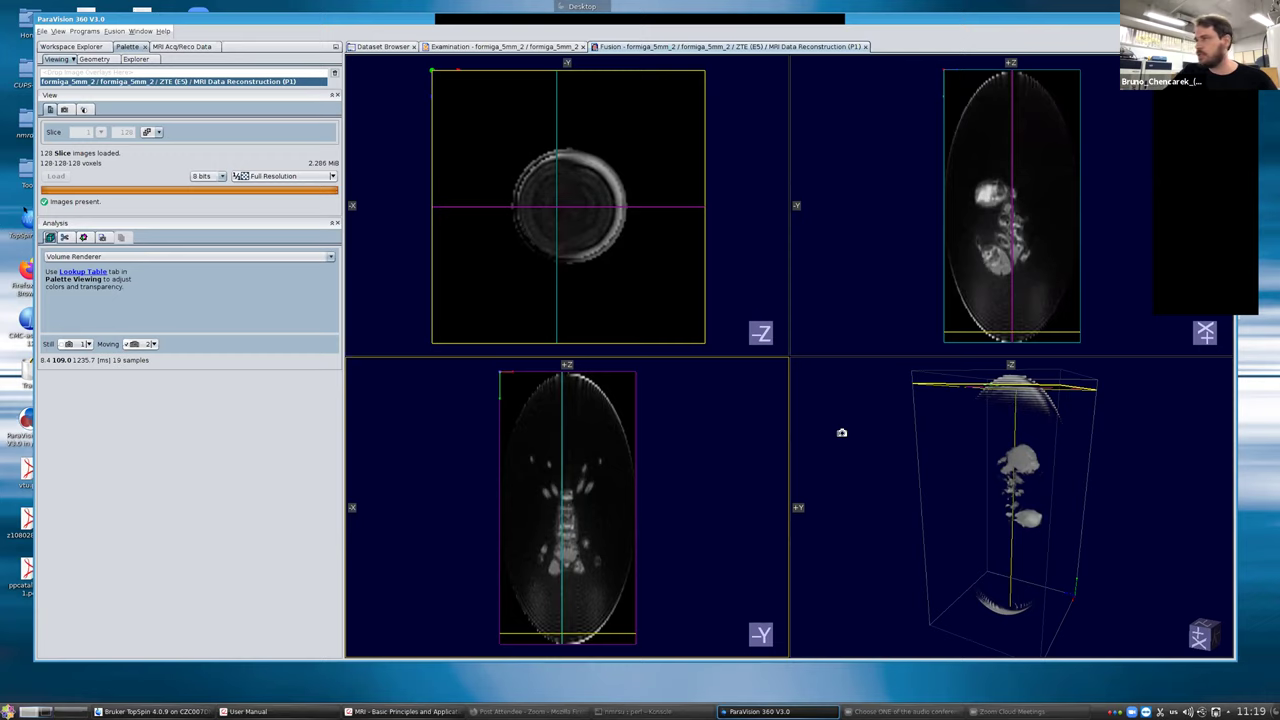
# Step: Maximize the 3D view of the ZTE volume and rotate it to inspect the ant from different sides
pyautogui.rightClick(870, 440)
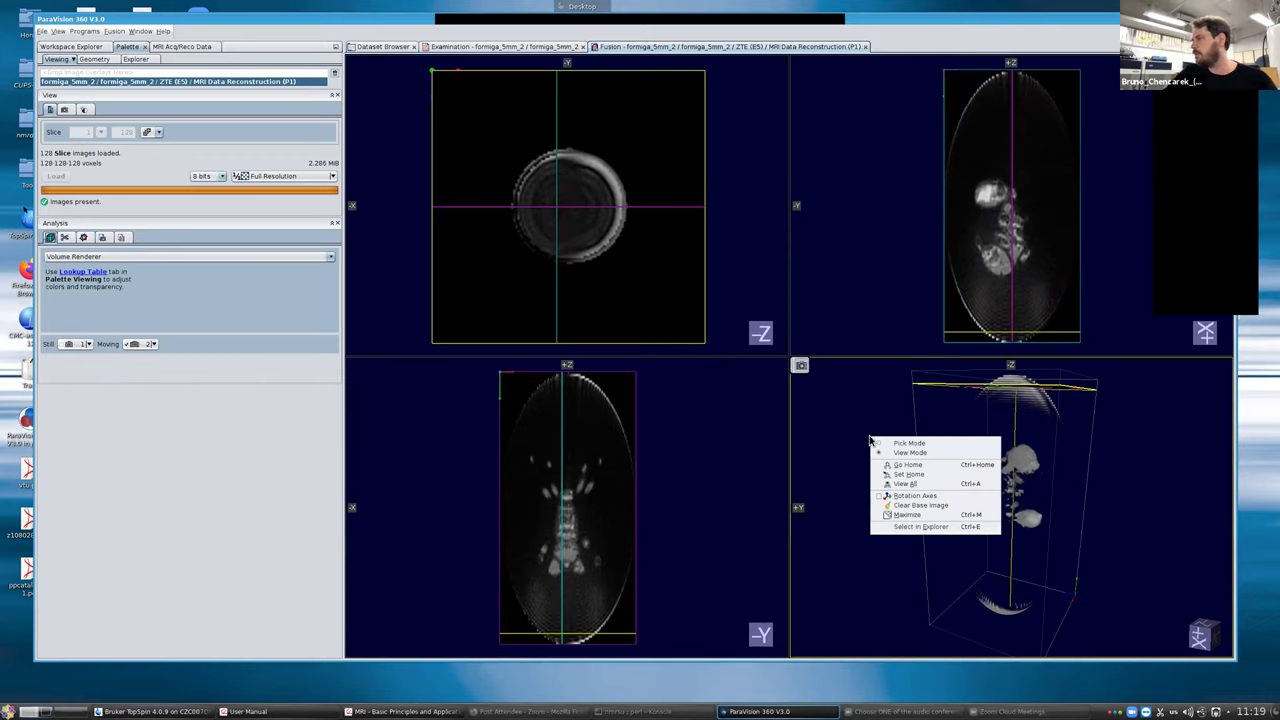
pyautogui.click(915, 514)
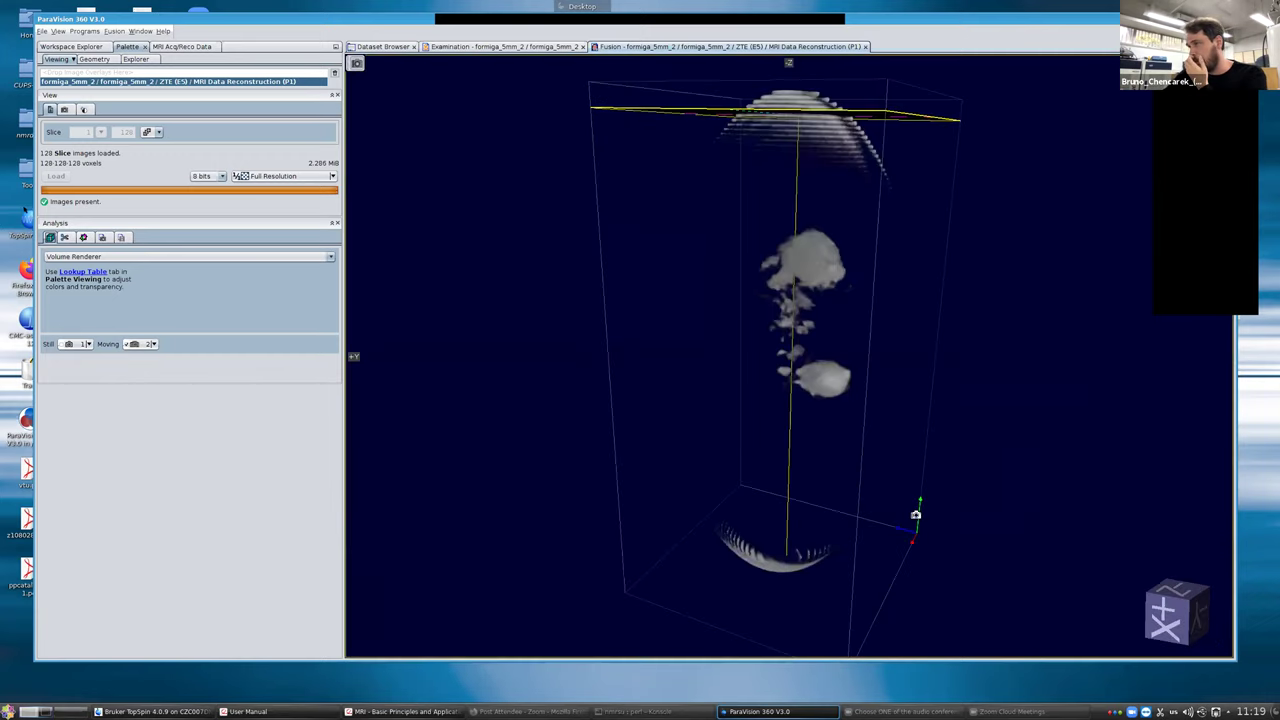
pyautogui.moveTo(875, 192); pyautogui.dragTo(557, 369)
pyautogui.moveTo(640, 372); pyautogui.dragTo(894, 311)
pyautogui.moveTo(465, 373); pyautogui.dragTo(759, 354)
pyautogui.moveTo(563, 360); pyautogui.dragTo(653, 361)
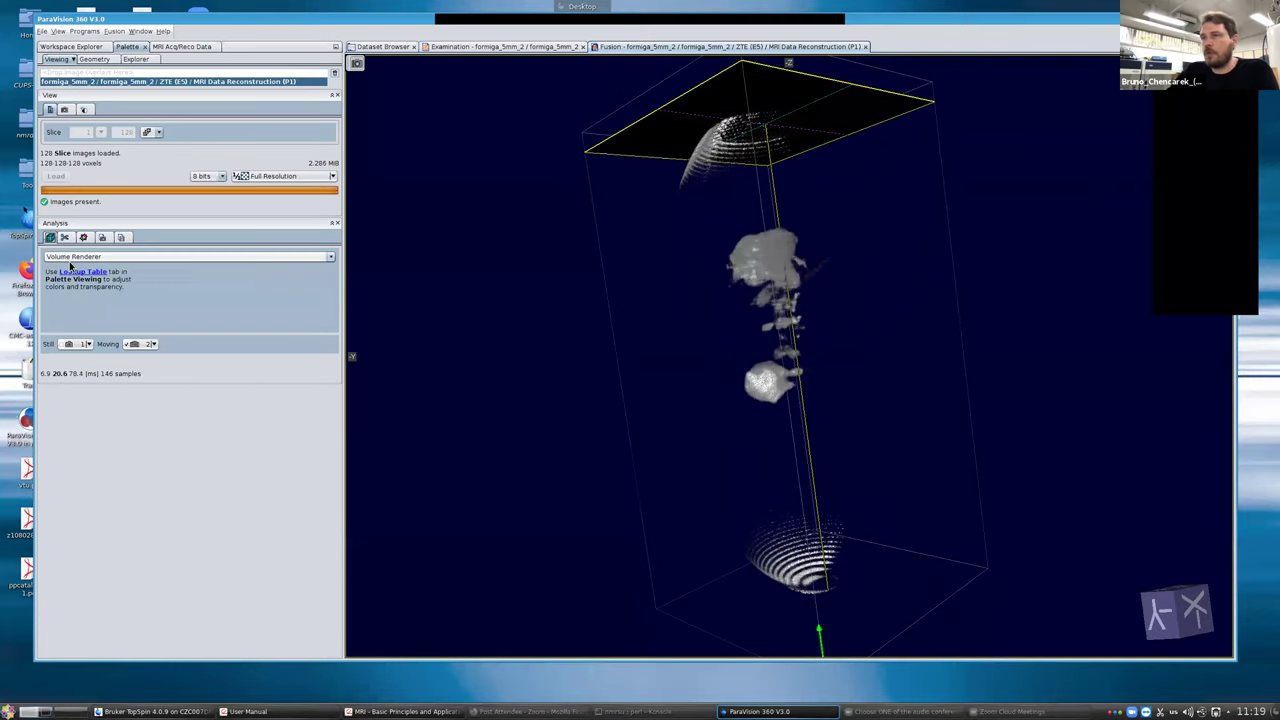
# Step: Render the volume as Maximum Intensity Projection and adjust both ends of the lookup table ramp to bring out the legs
pyautogui.click(67, 260)
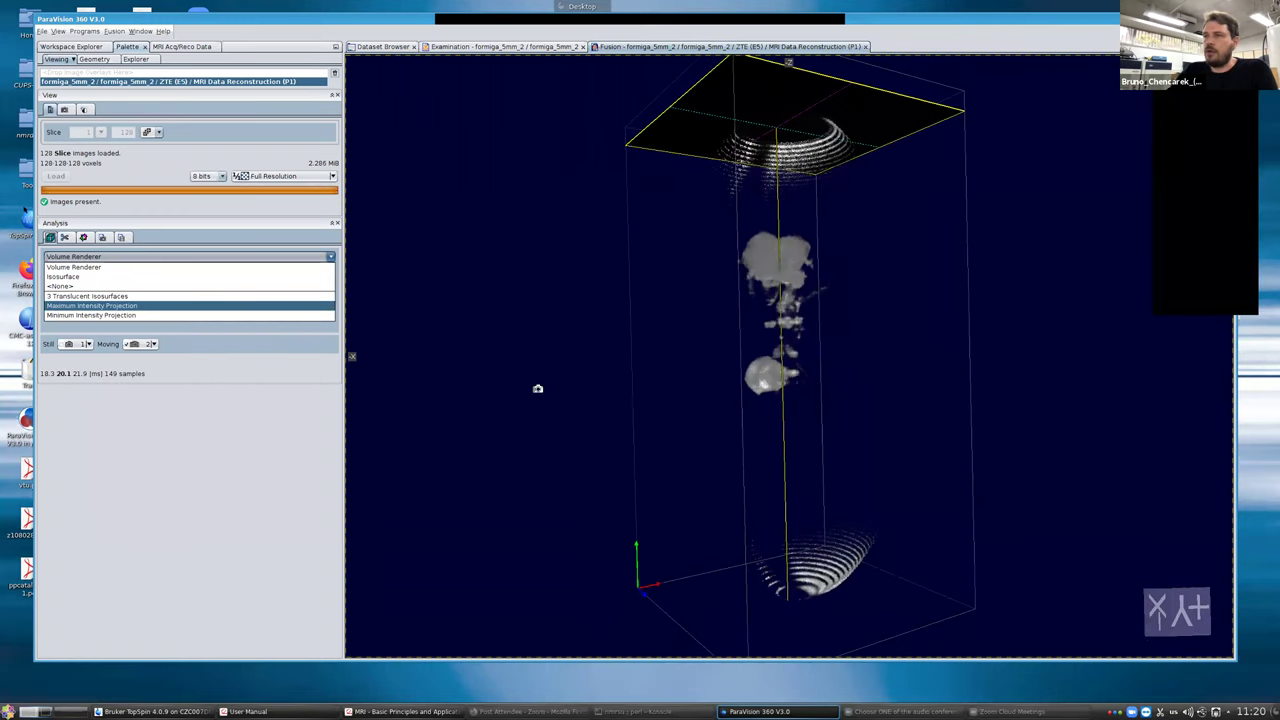
pyautogui.click(237, 305)
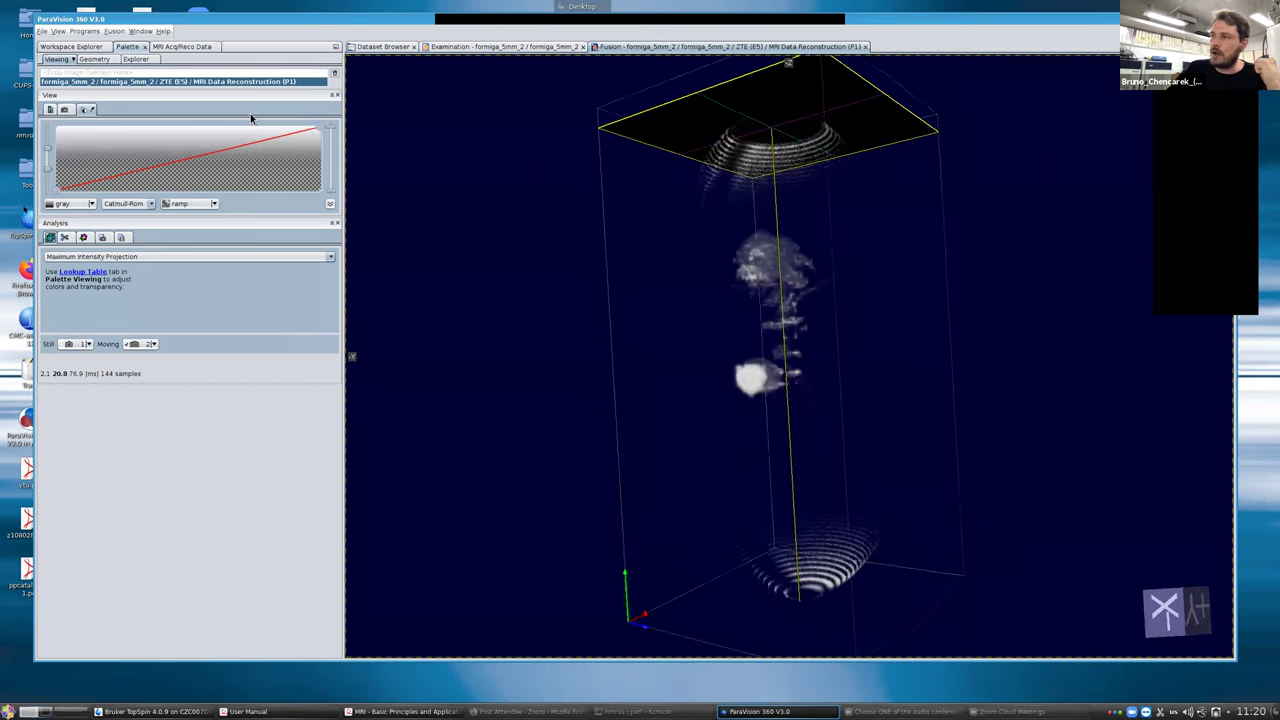
pyautogui.moveTo(228, 120); pyautogui.dragTo(196, 120)
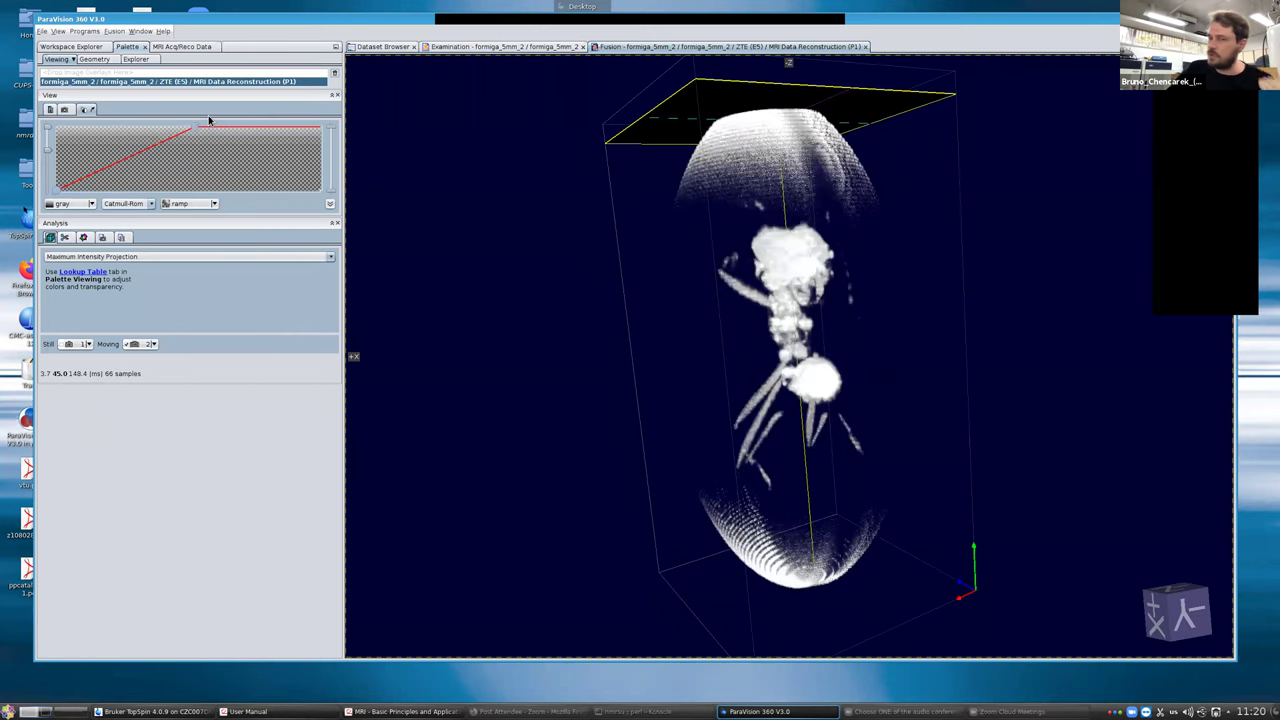
pyautogui.moveTo(207, 115)
pyautogui.mouseDown()
pyautogui.moveTo(199, 128)
pyautogui.moveTo(223, 117)
pyautogui.moveTo(206, 122)
pyautogui.mouseUp()
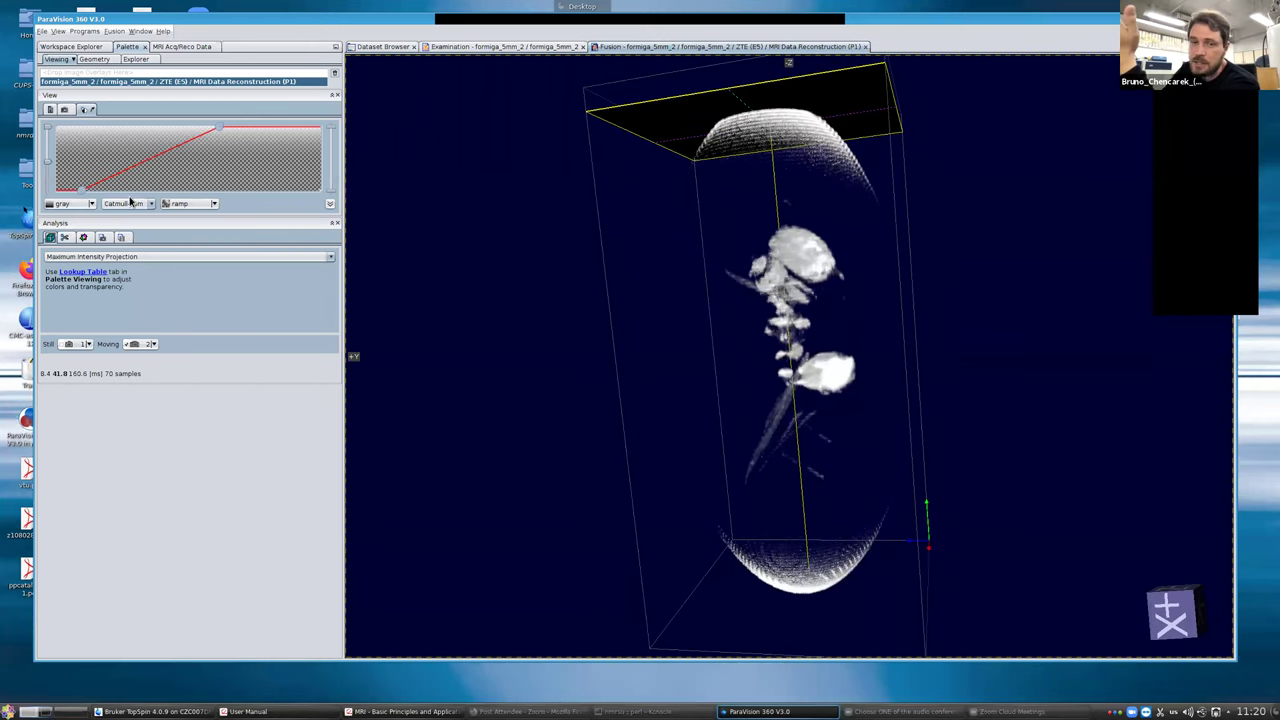
pyautogui.click(129, 199)
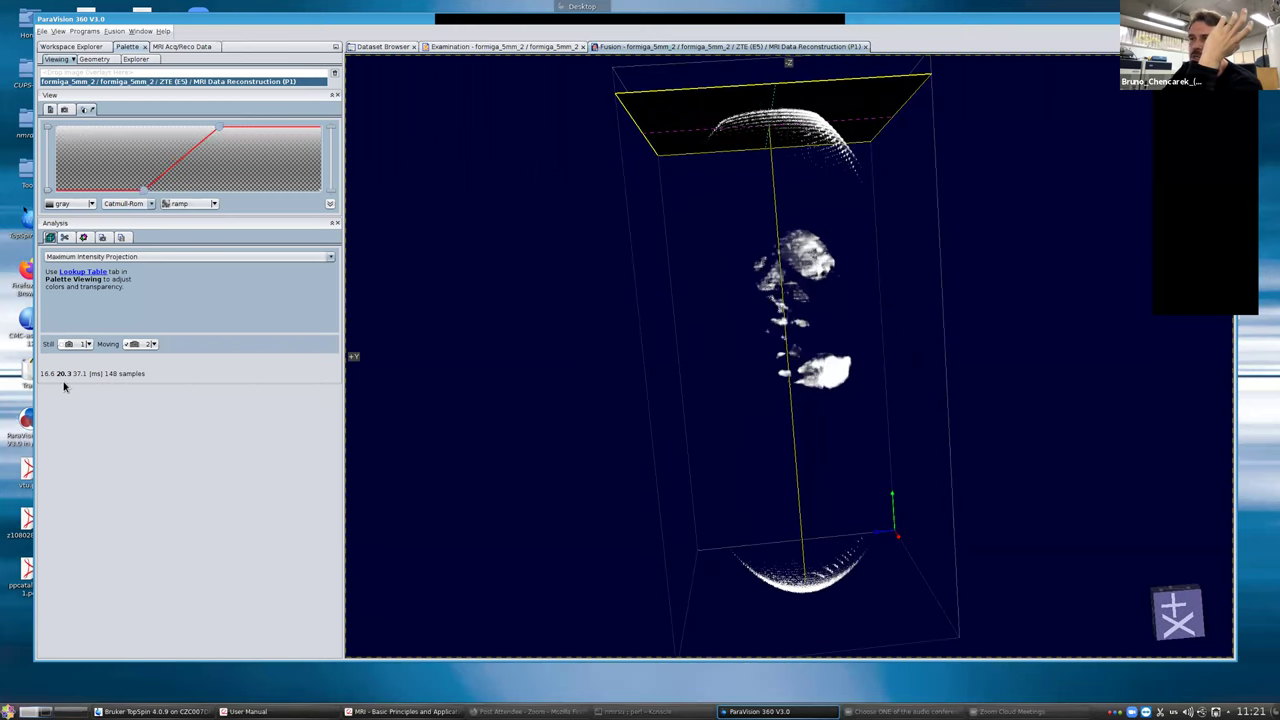
# Step: Apply the hotiron colour map to the Maximum Intensity Projection of the ant volume
pyautogui.hotkey('alt', 'Down')
pyautogui.press('h')
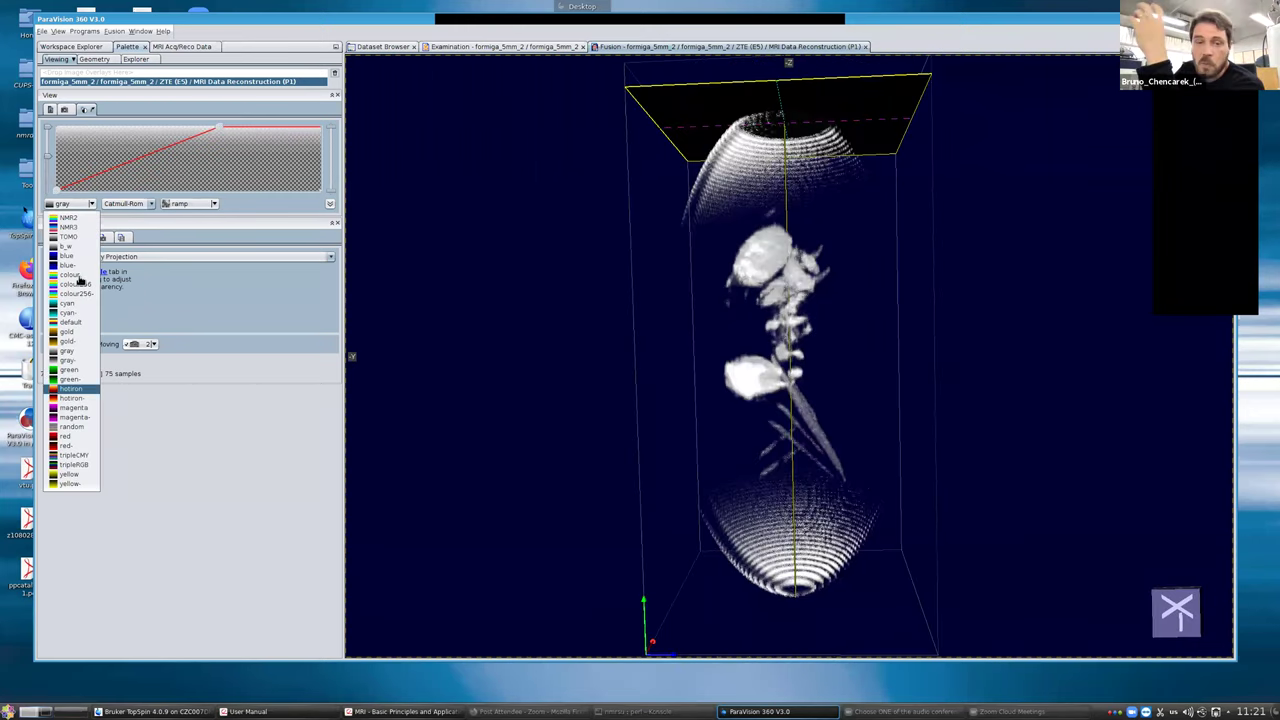
pyautogui.press('Up')
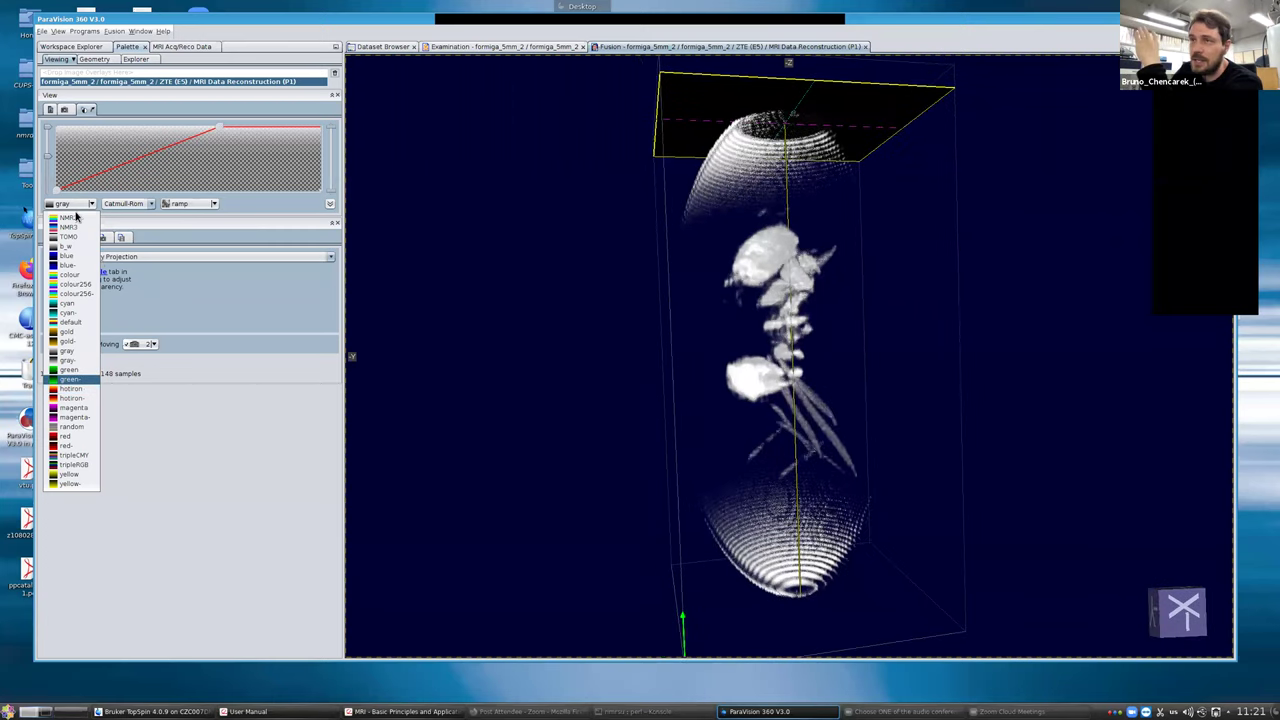
pyautogui.press('Down')
pyautogui.press('Return')
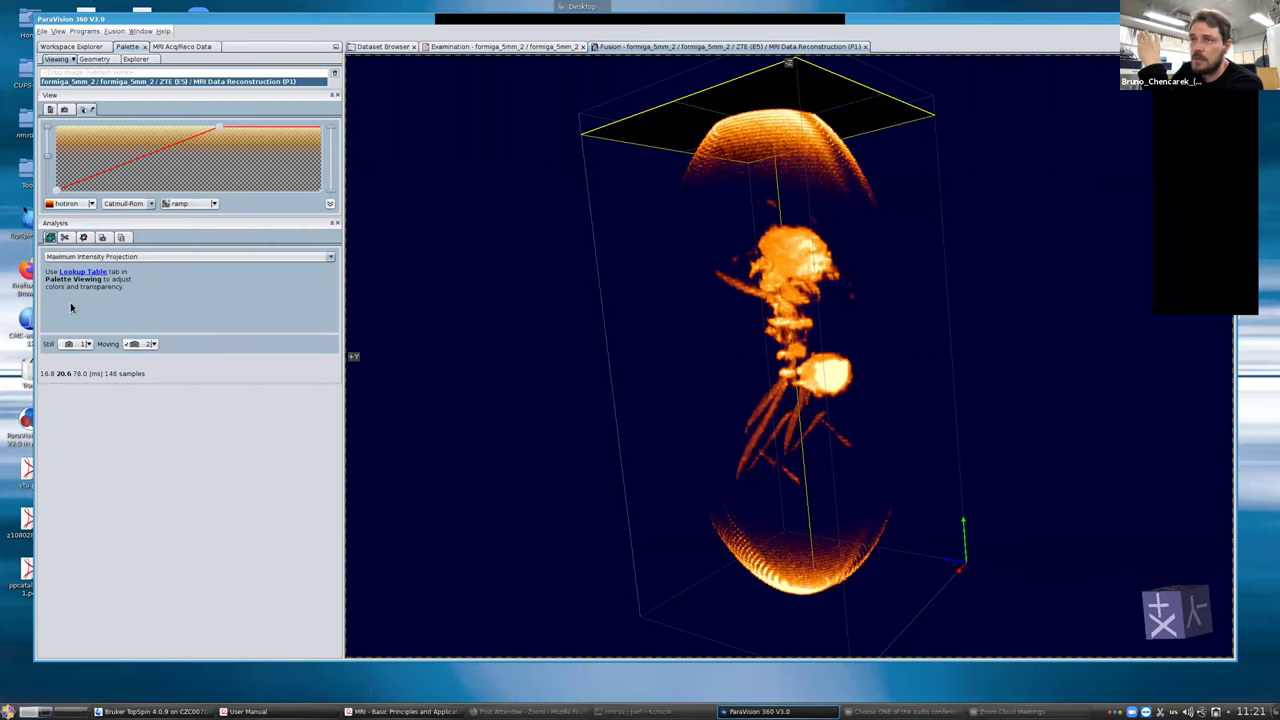
# Step: Try the magenta colour map on the ant volume
pyautogui.hotkey('alt', 'Down')
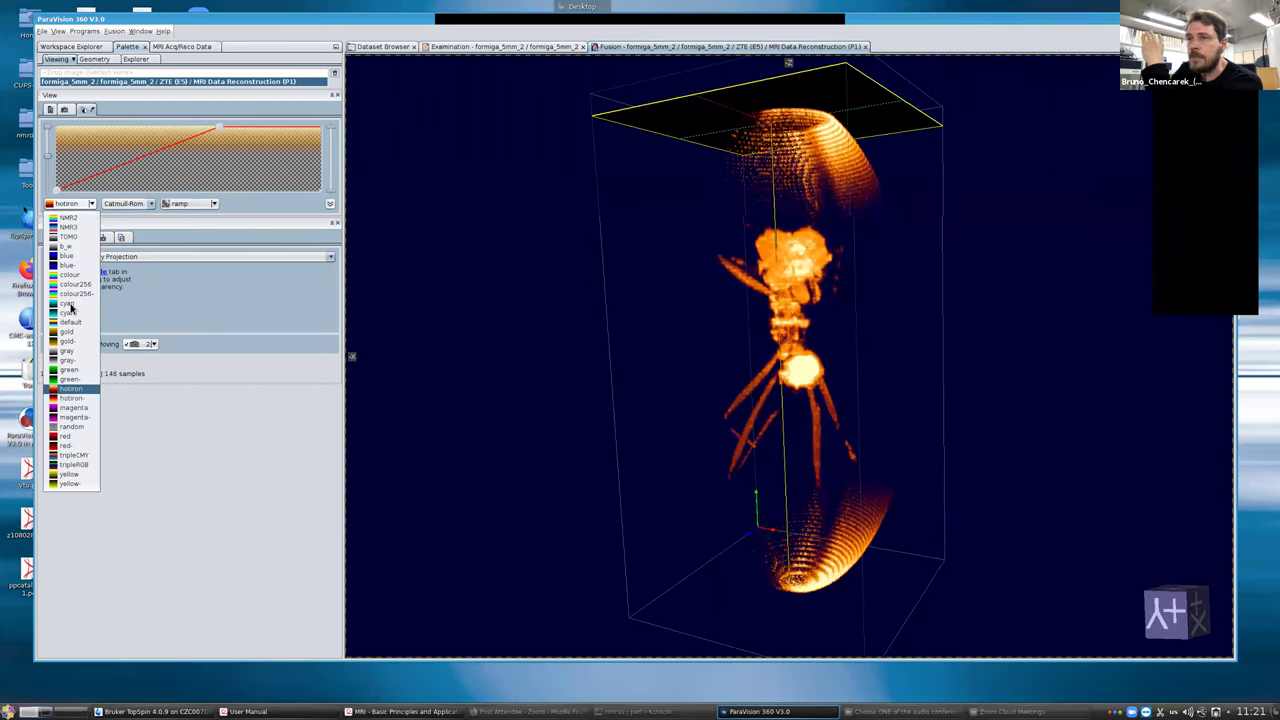
pyautogui.press('c')
pyautogui.press('c')
pyautogui.press('c')
pyautogui.press('c')
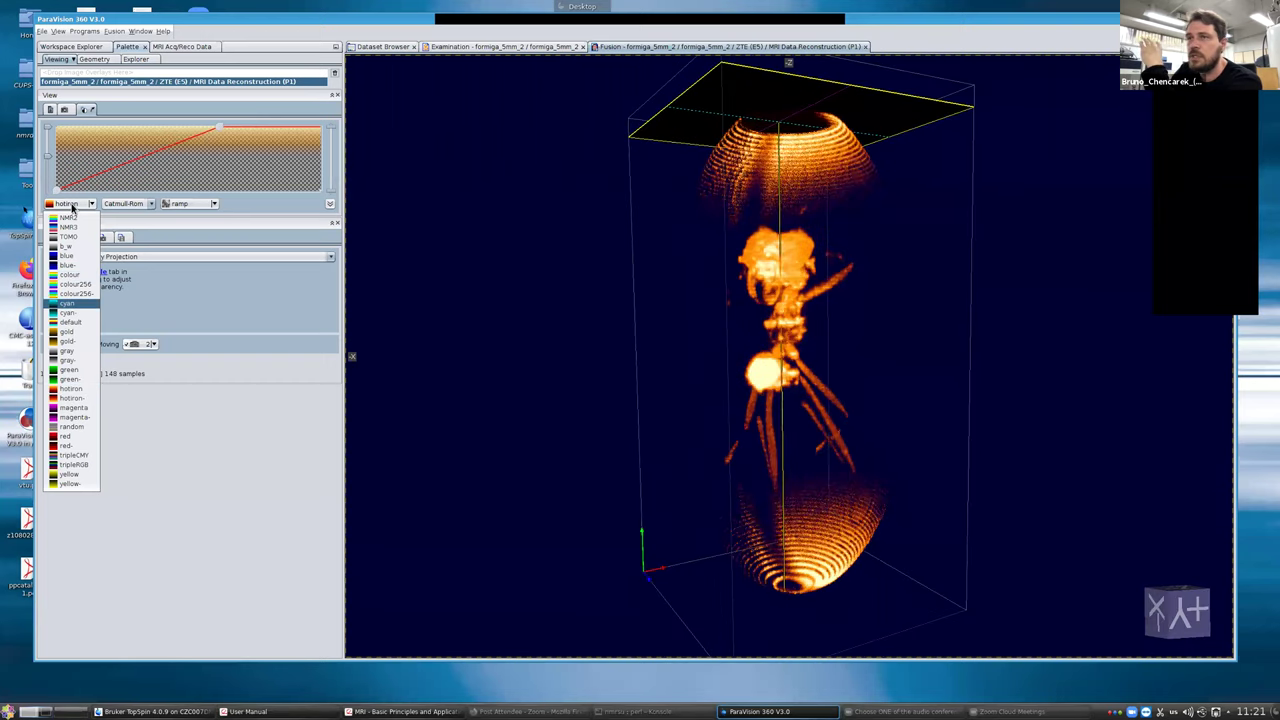
pyautogui.press('m')
pyautogui.press('Return')
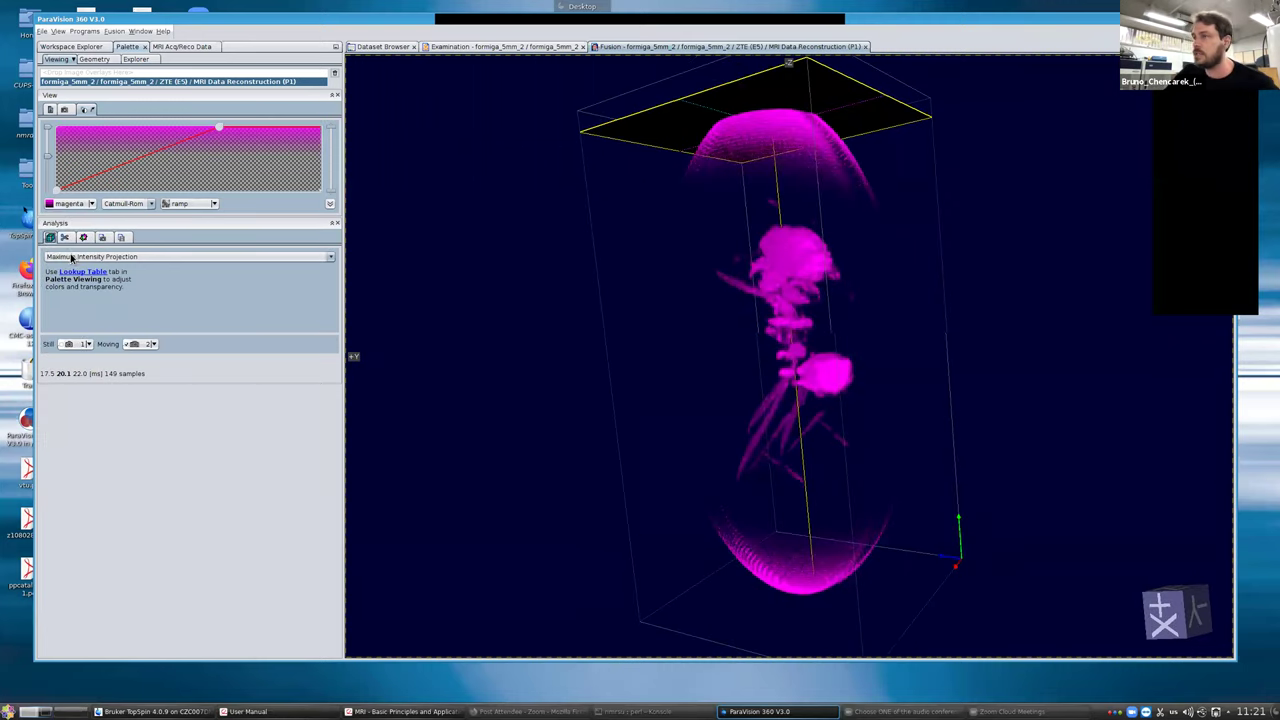
# Step: Try the blue colour map on the volume and switch back to hotiron
pyautogui.click(58, 205)
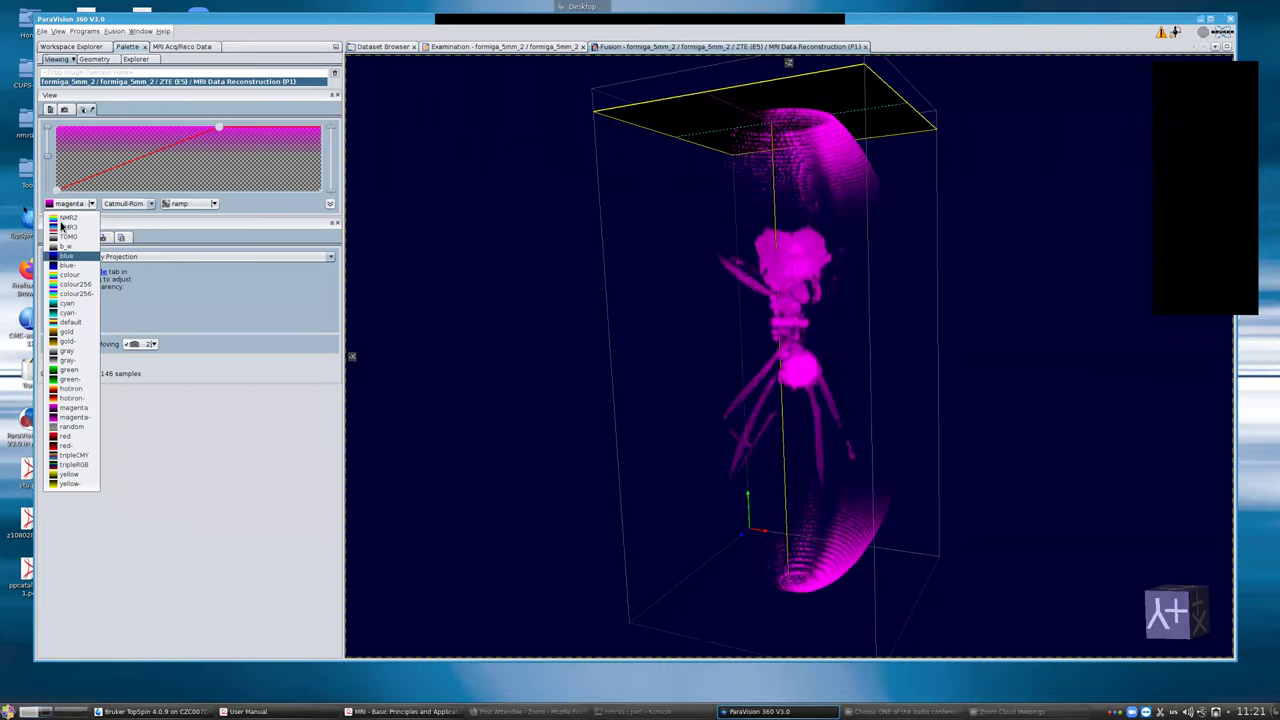
pyautogui.click(56, 366)
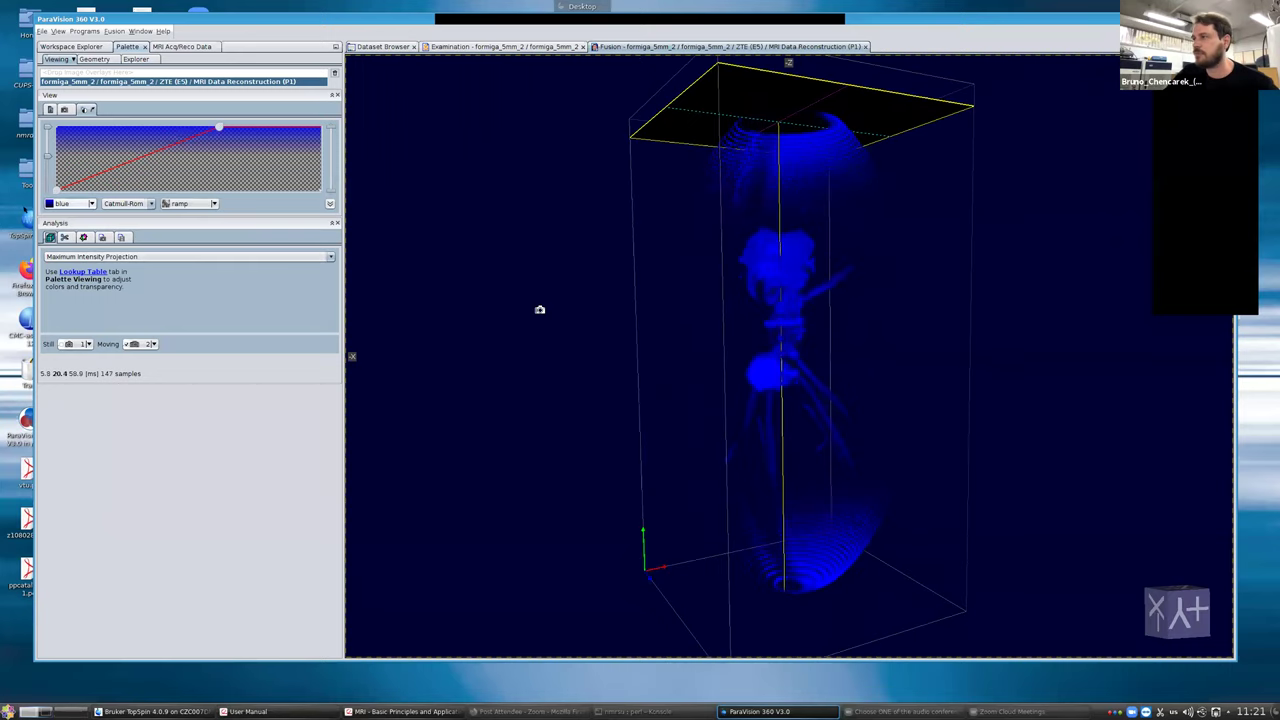
pyautogui.click(62, 203)
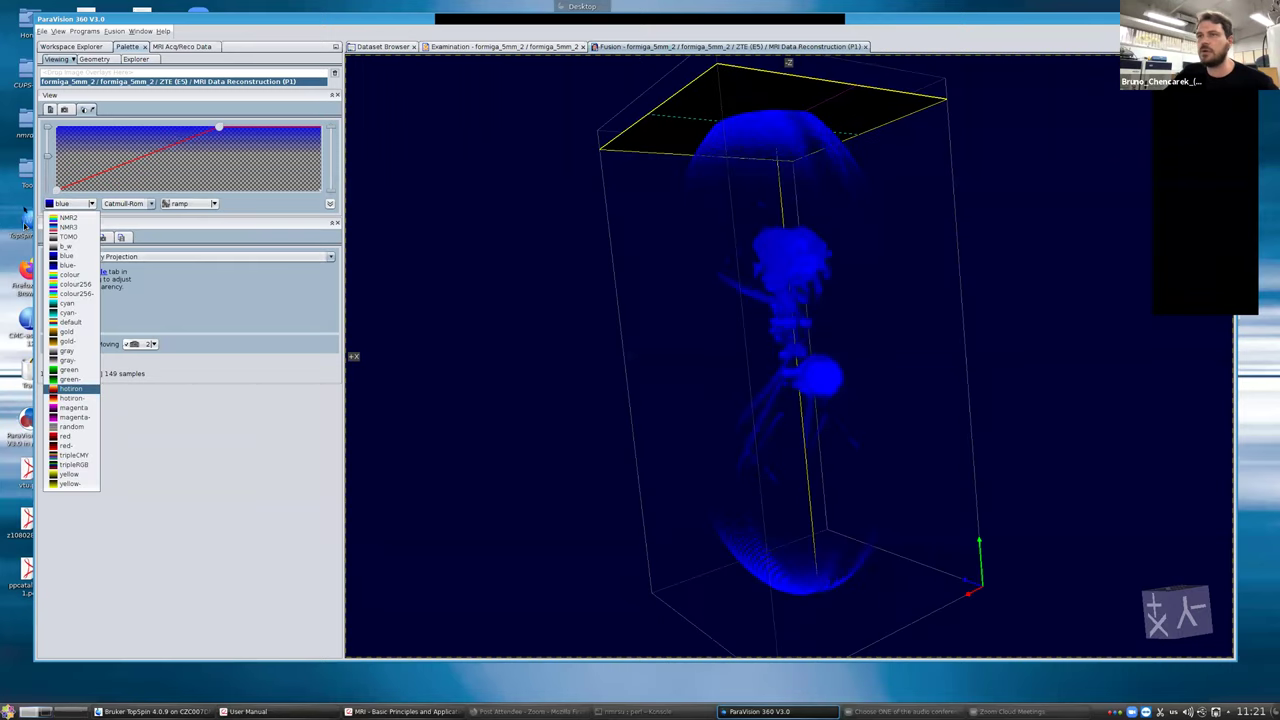
pyautogui.press('Return')
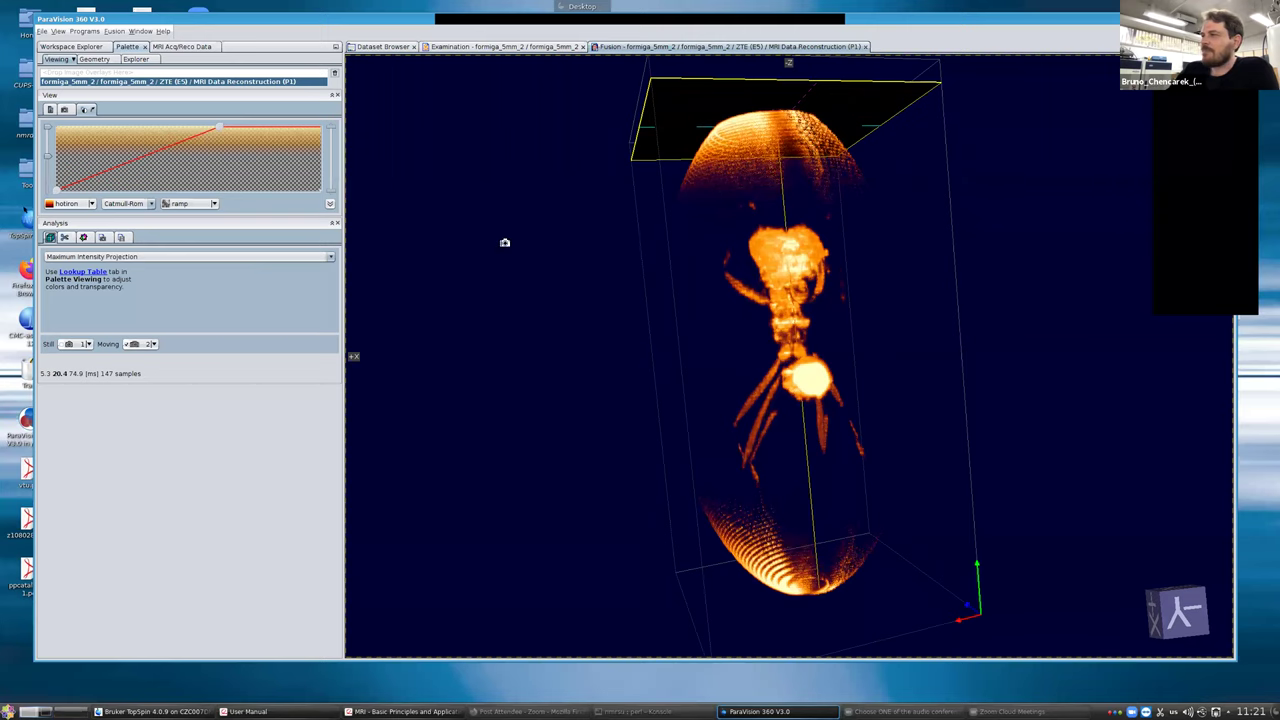
# Step: Render the volume as an Isosurface and tune its isovalue to about 150 million to bring out the ant's body and legs
pyautogui.click(84, 261)
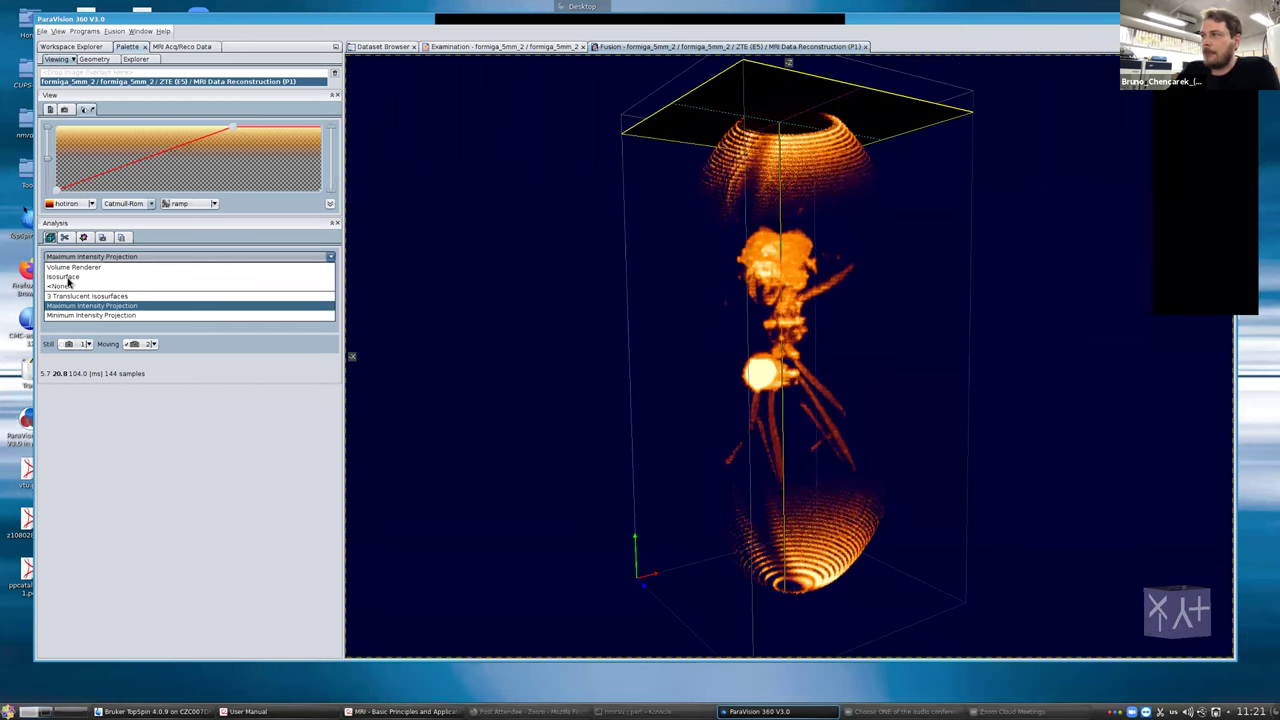
pyautogui.click(66, 277)
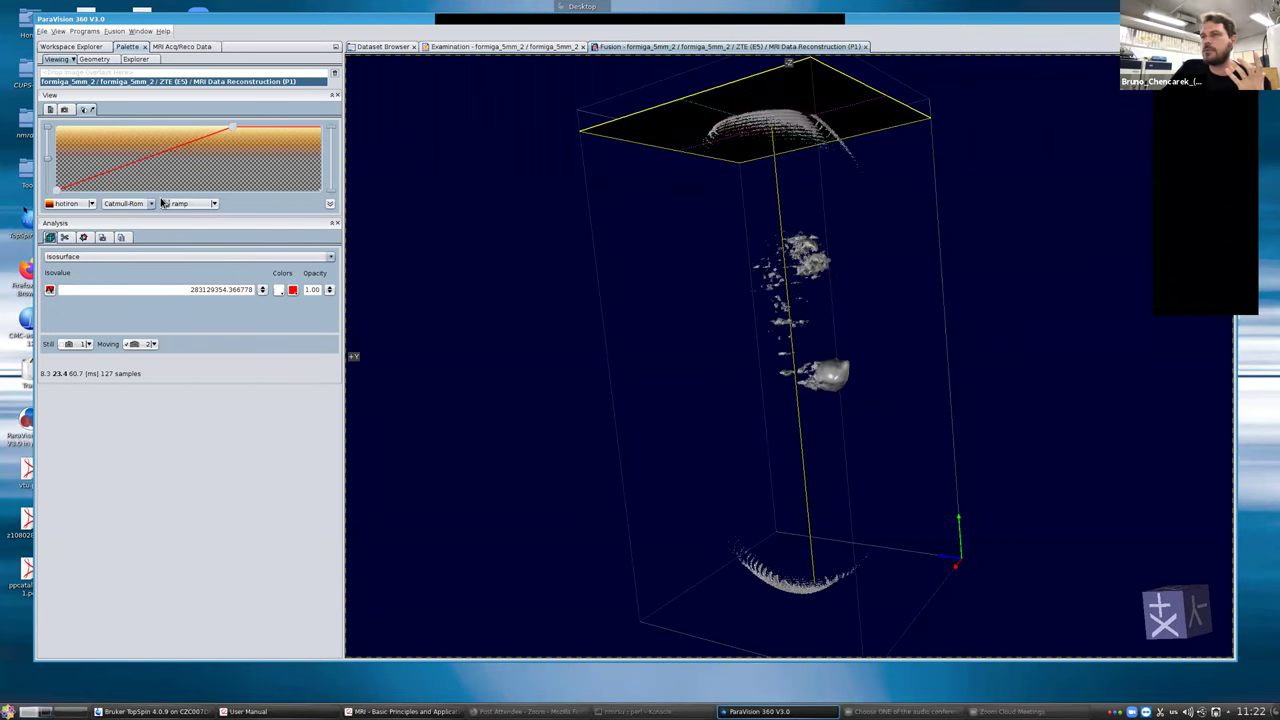
pyautogui.click(251, 296)
pyautogui.moveTo(259, 303)
pyautogui.mouseDown()
pyautogui.moveTo(206, 303)
pyautogui.moveTo(317, 303)
pyautogui.moveTo(256, 302)
pyautogui.mouseUp()
pyautogui.moveTo(249, 302); pyautogui.dragTo(155, 292)
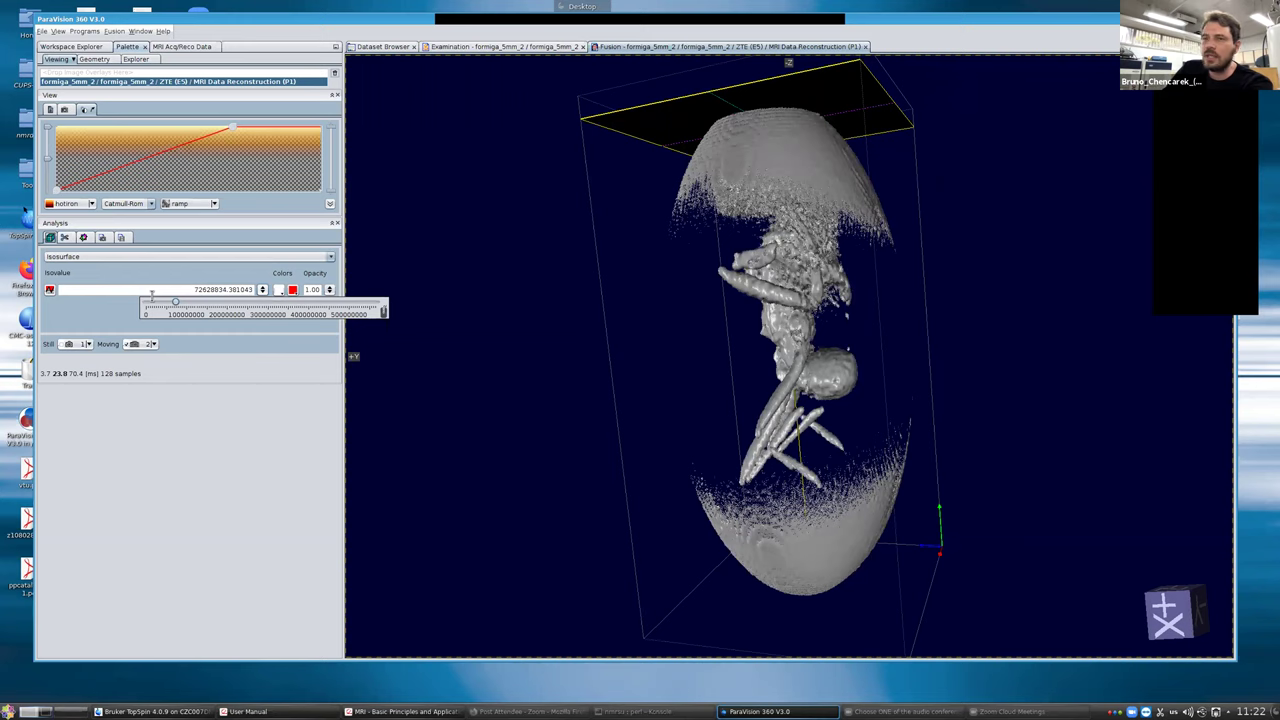
pyautogui.moveTo(152, 294); pyautogui.dragTo(153, 297)
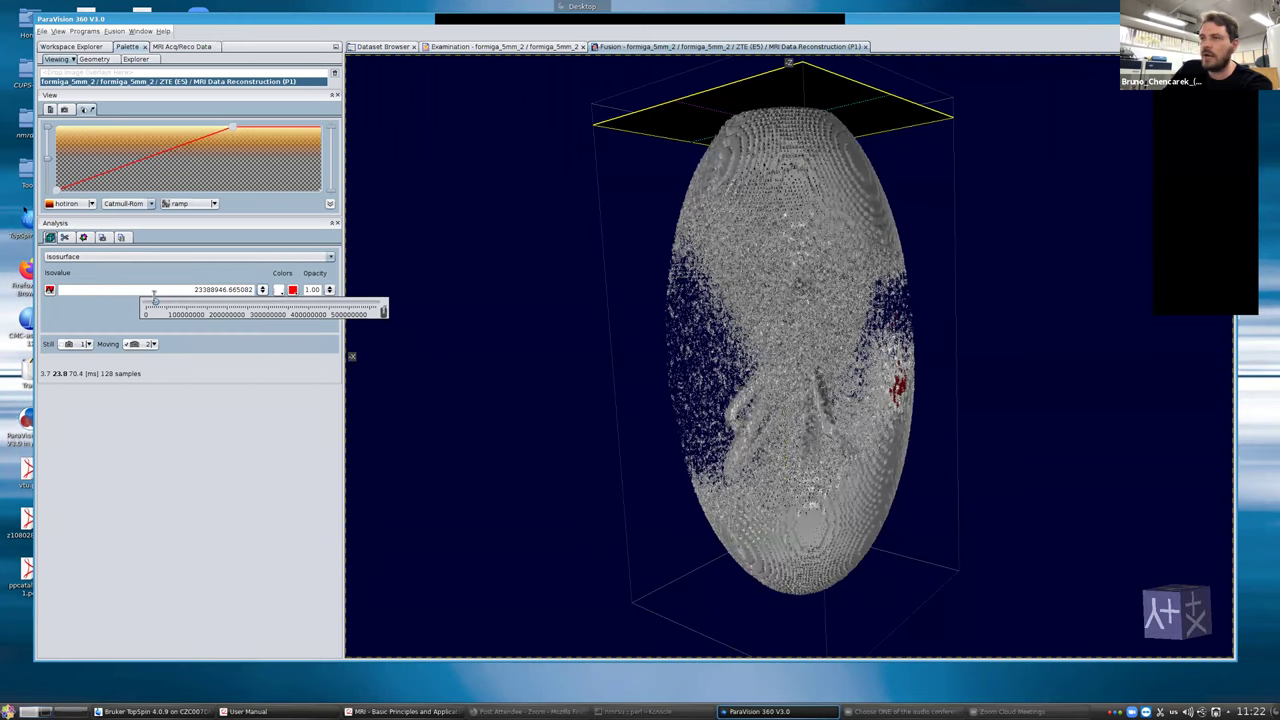
pyautogui.moveTo(154, 296); pyautogui.dragTo(237, 308)
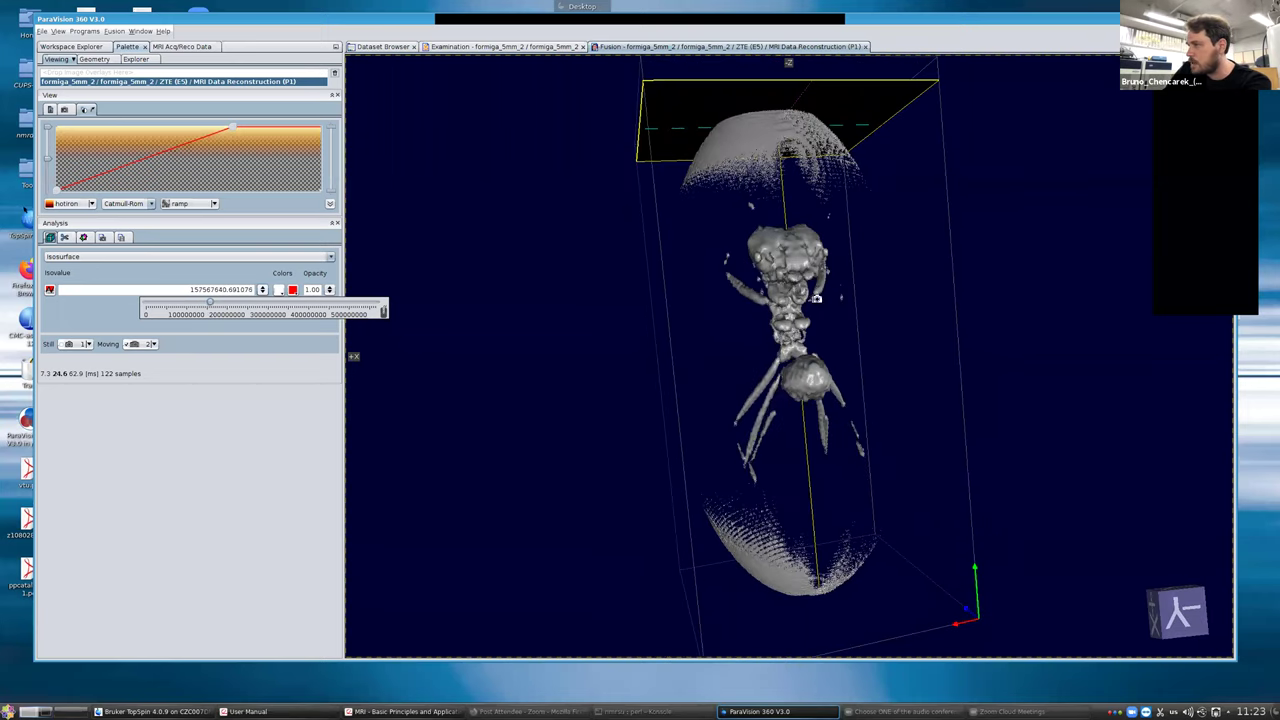
# Step: Rotate the isosurface rendering to inspect the ant's head, body and legs from different sides
pyautogui.moveTo(775, 322); pyautogui.dragTo(658, 357)
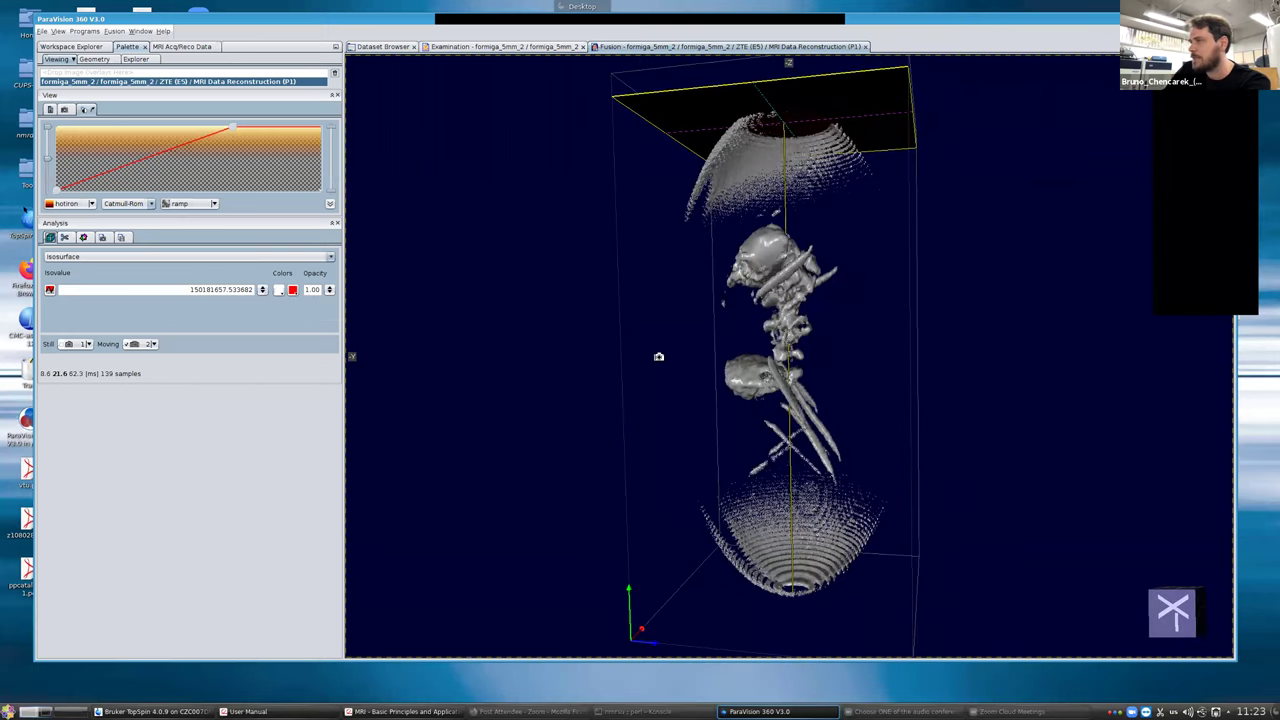
pyautogui.moveTo(517, 351); pyautogui.dragTo(589, 349)
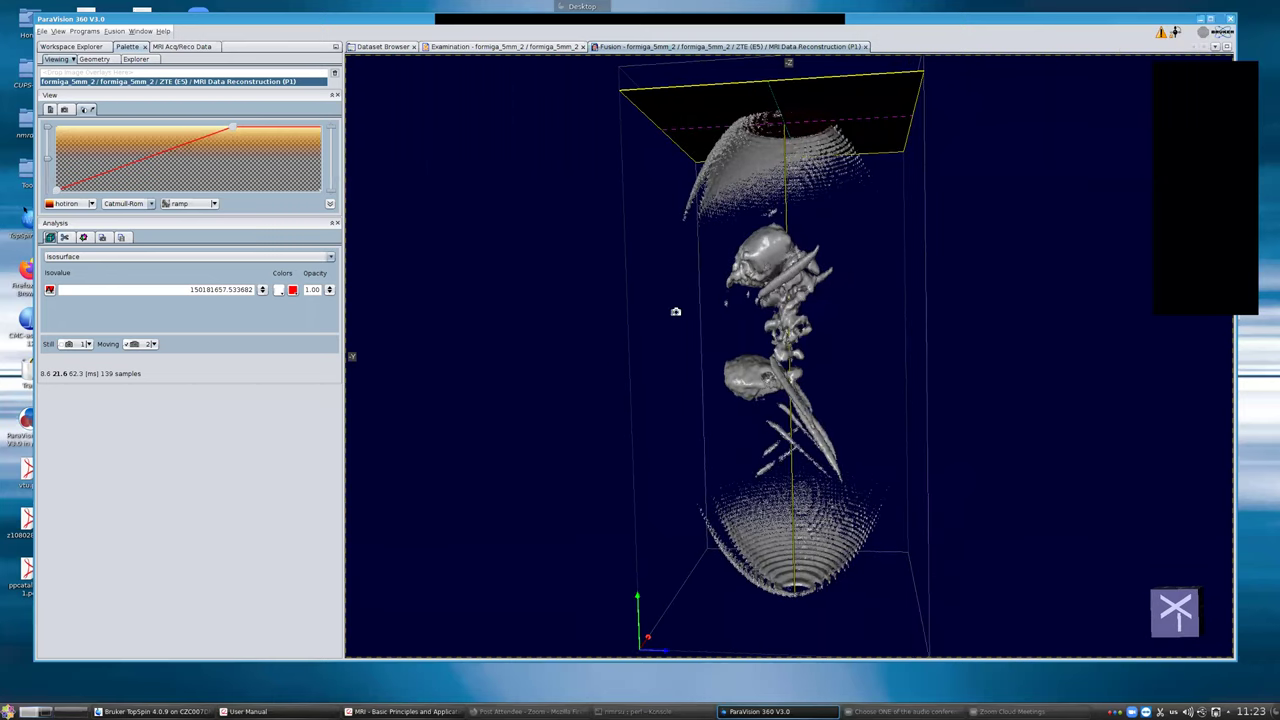
pyautogui.moveTo(455, 324); pyautogui.dragTo(497, 289)
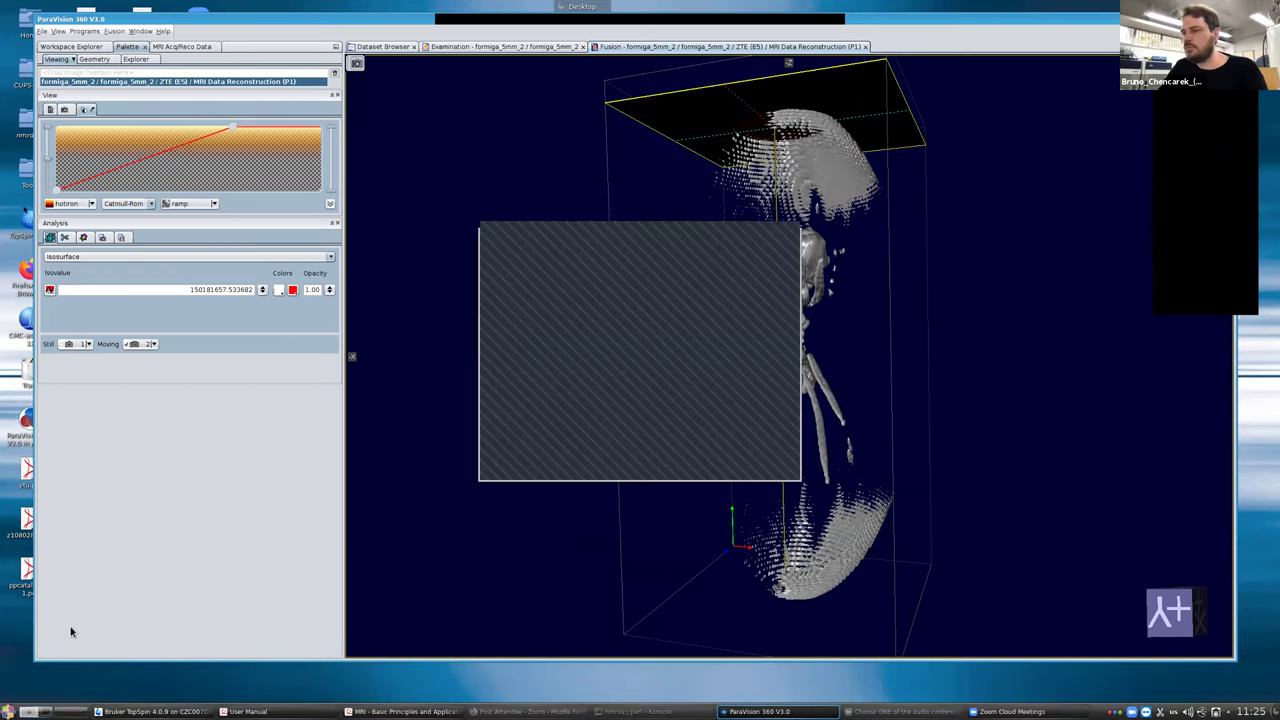
pyautogui.click(8, 712)
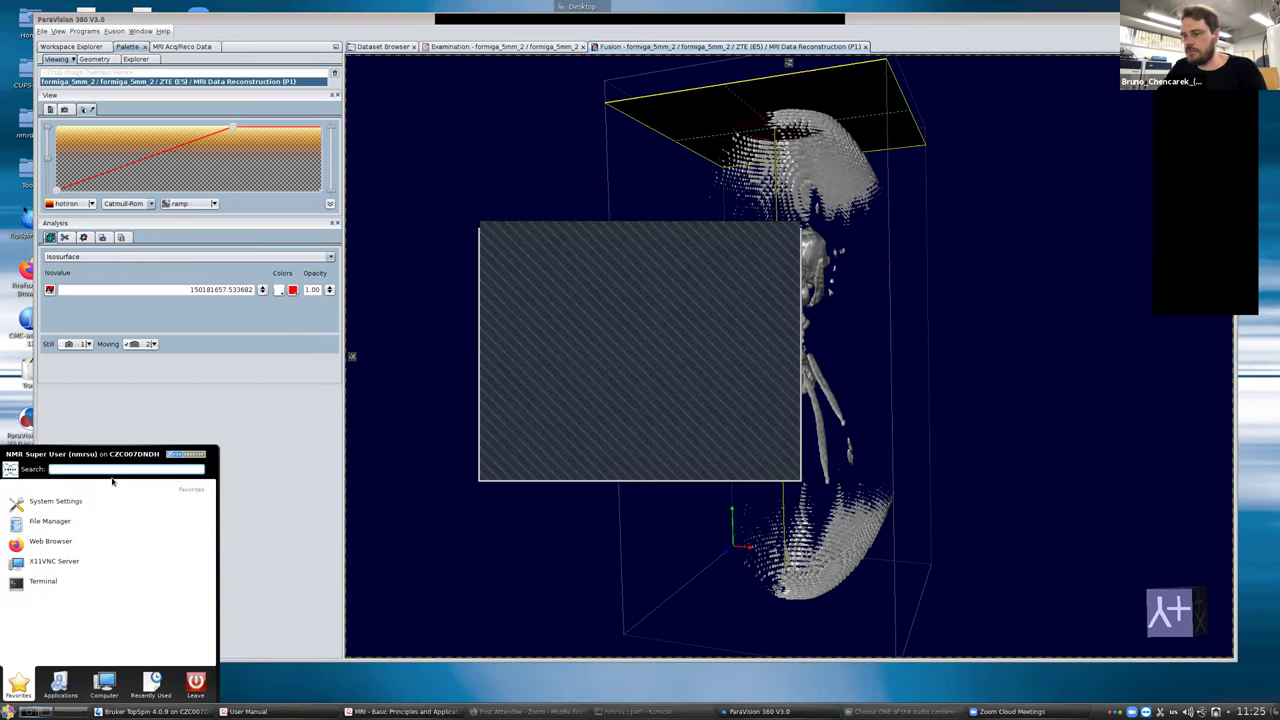
pyautogui.write('simili')
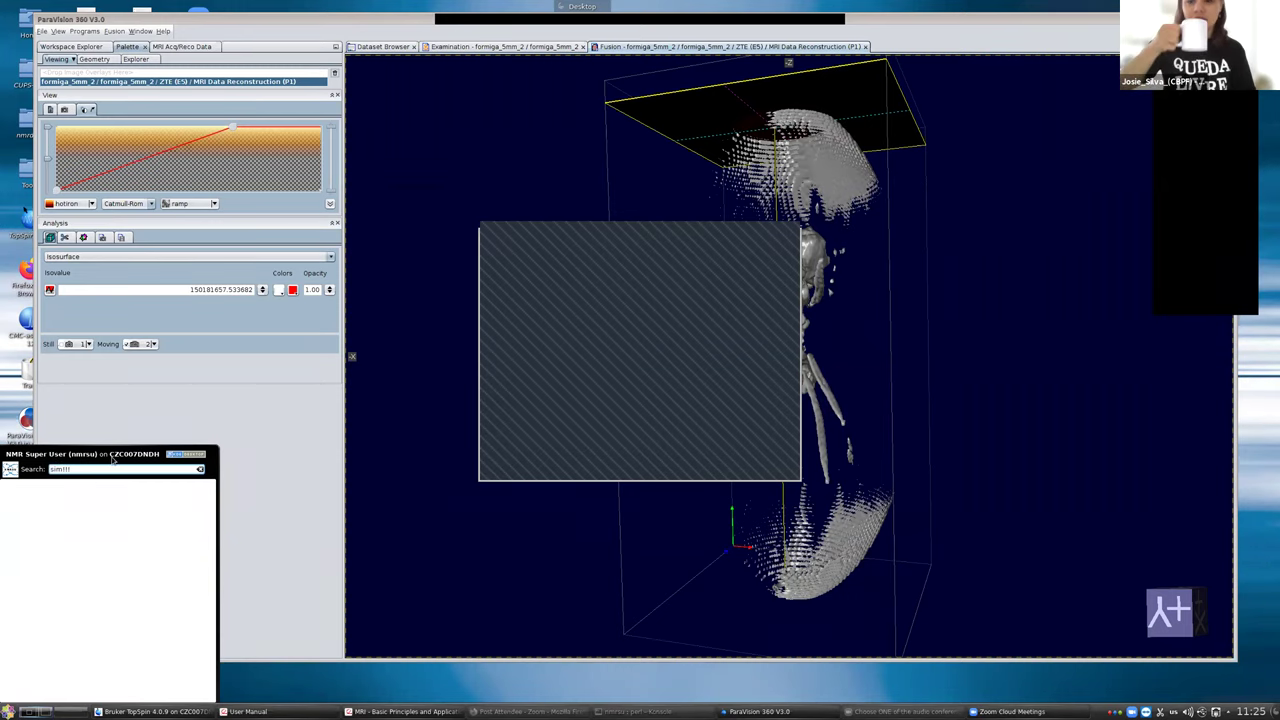
pyautogui.press('BackSpace')
pyautogui.press('BackSpace')
pyautogui.press('BackSpace')
pyautogui.press('BackSpace')
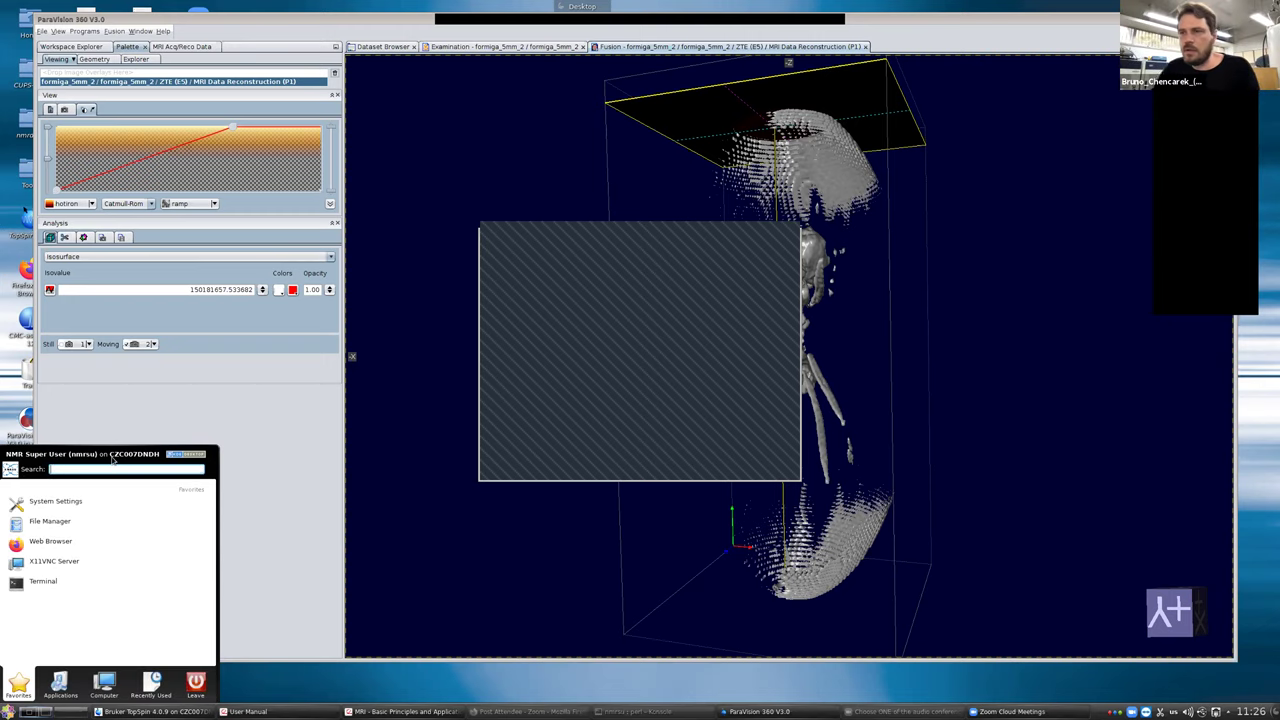
pyautogui.click(293, 551)
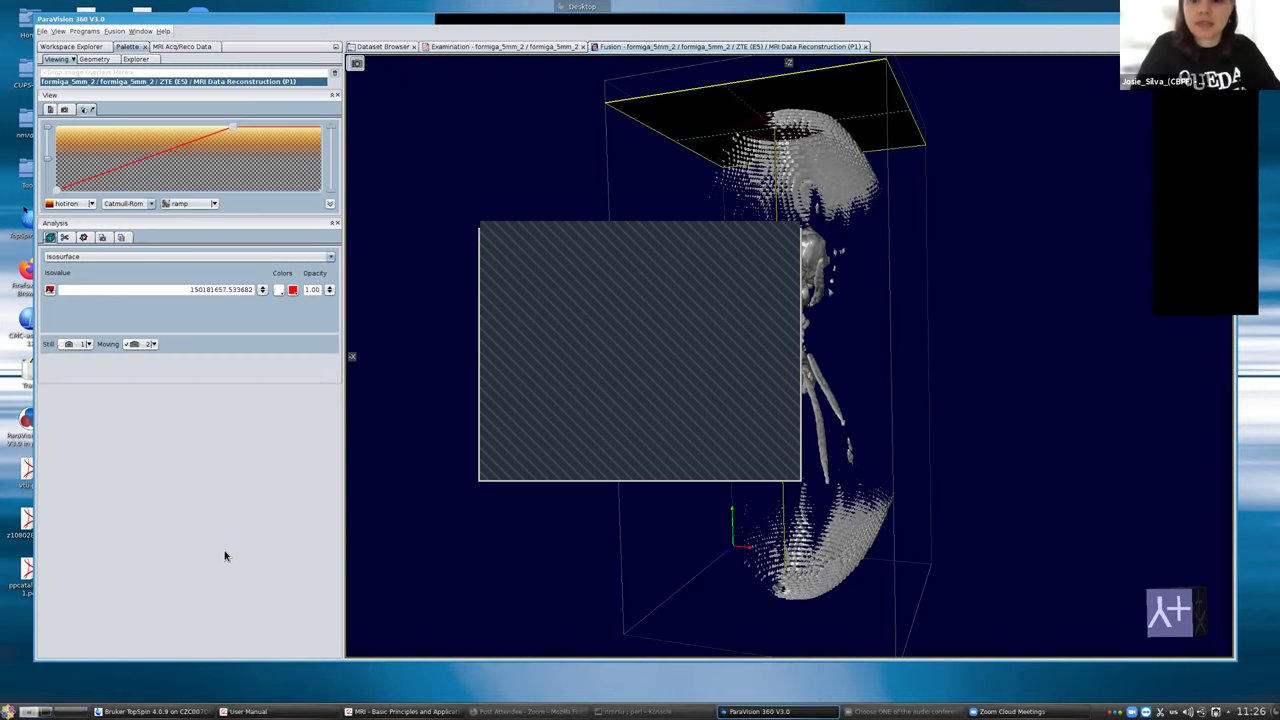
pyautogui.click(764, 233)
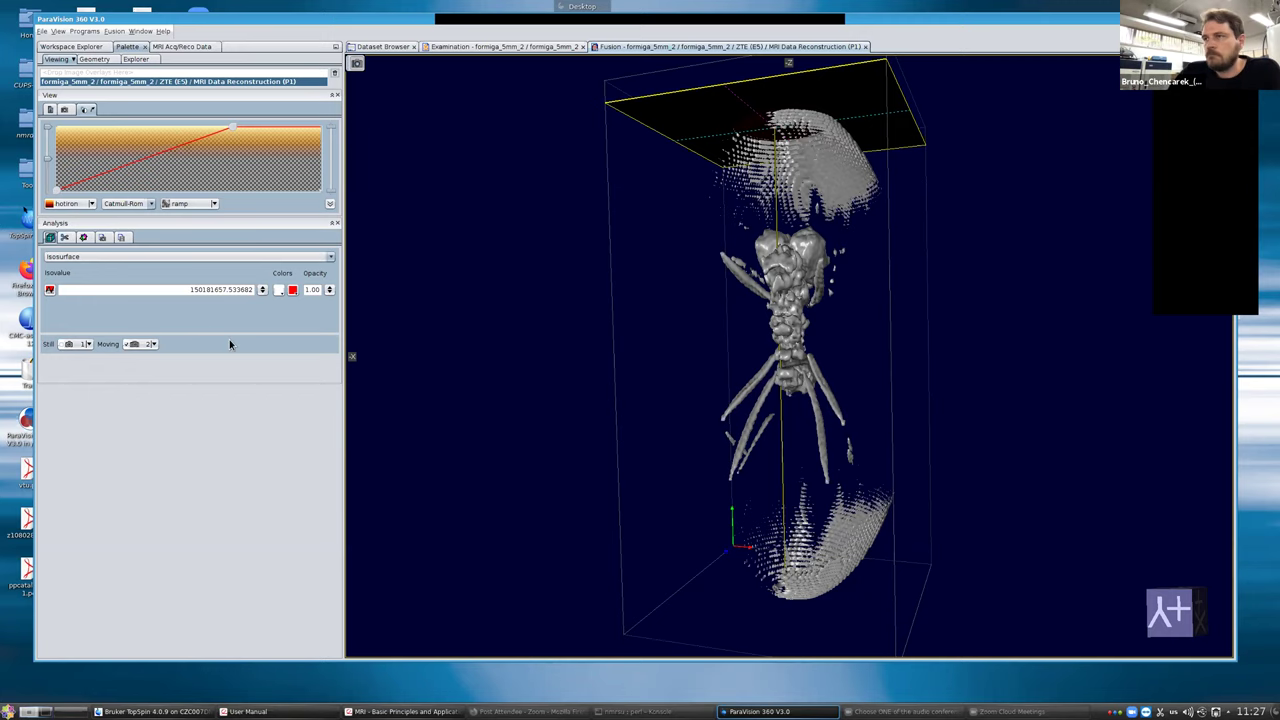
# Step: Change the volume rendering to 3 Translucent Isosurfaces
pyautogui.click(140, 258)
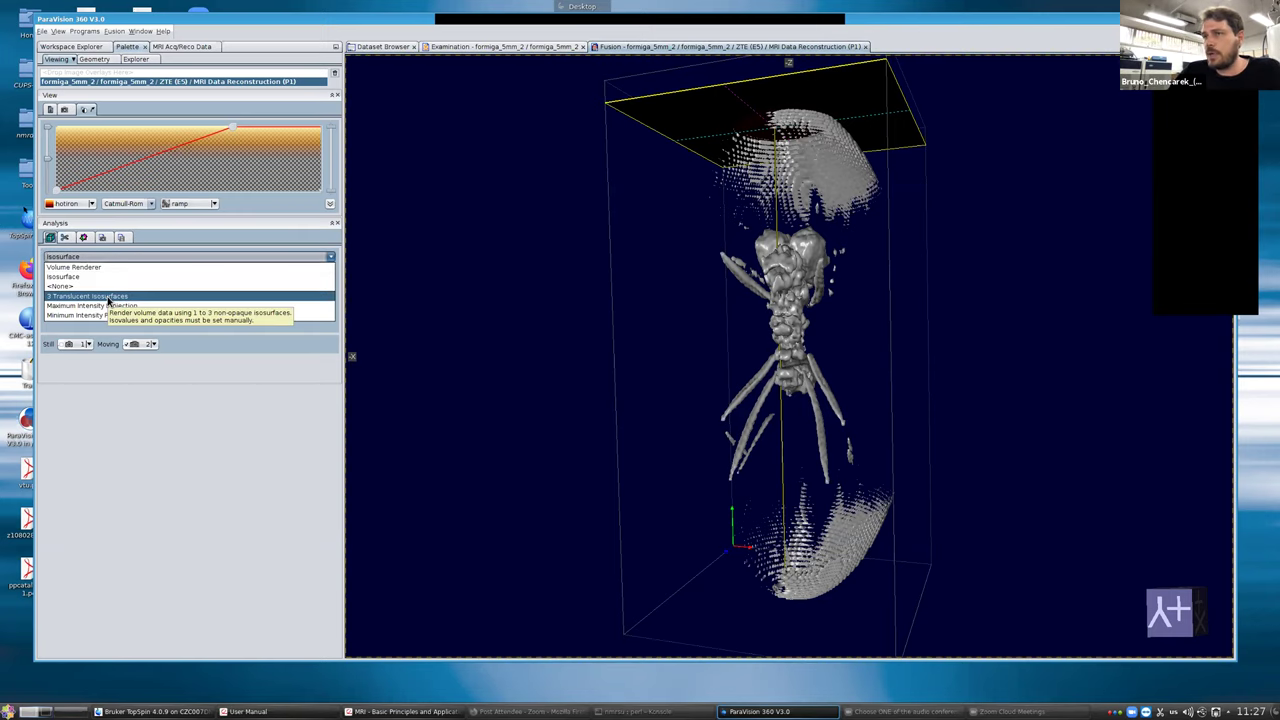
pyautogui.click(106, 297)
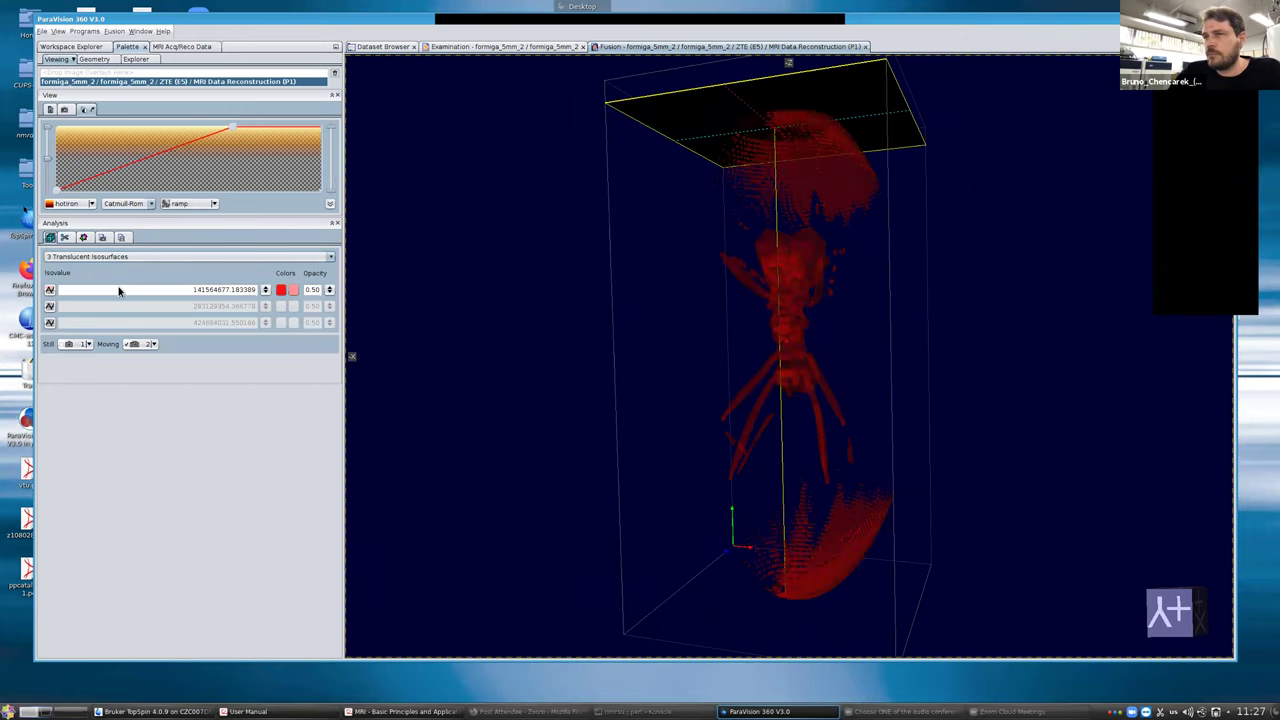
pyautogui.click(64, 259)
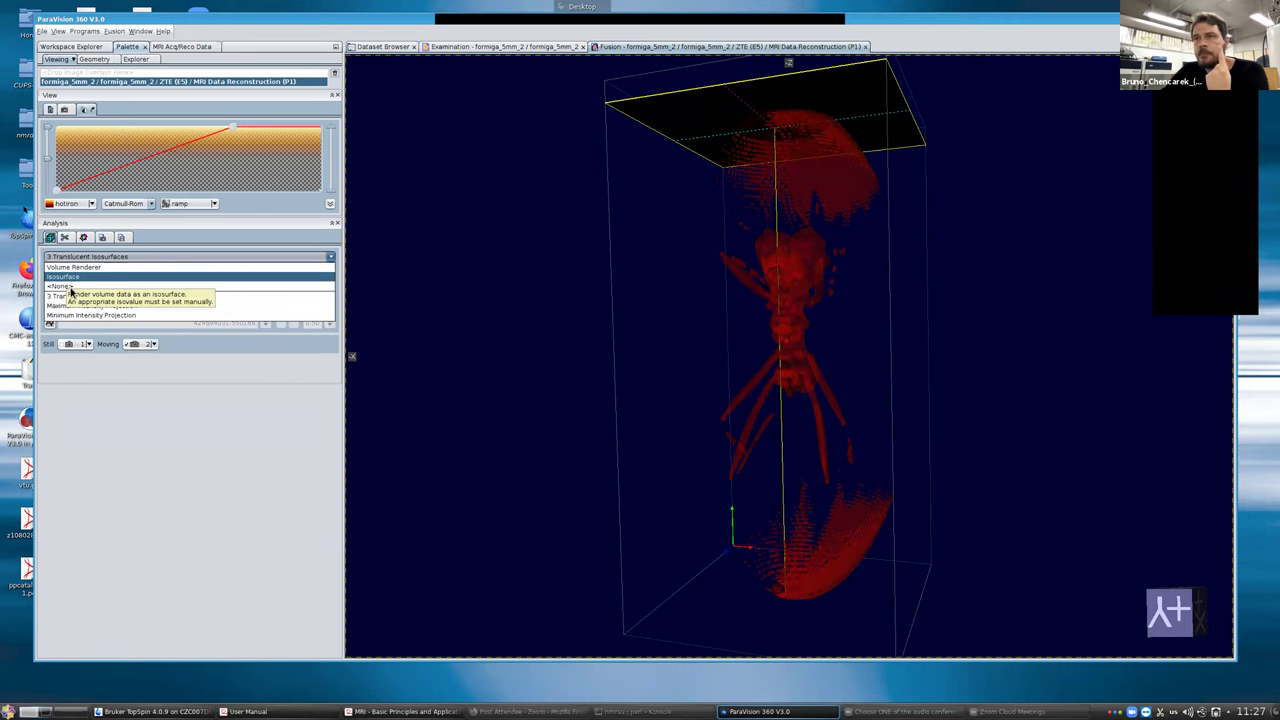
pyautogui.click(77, 298)
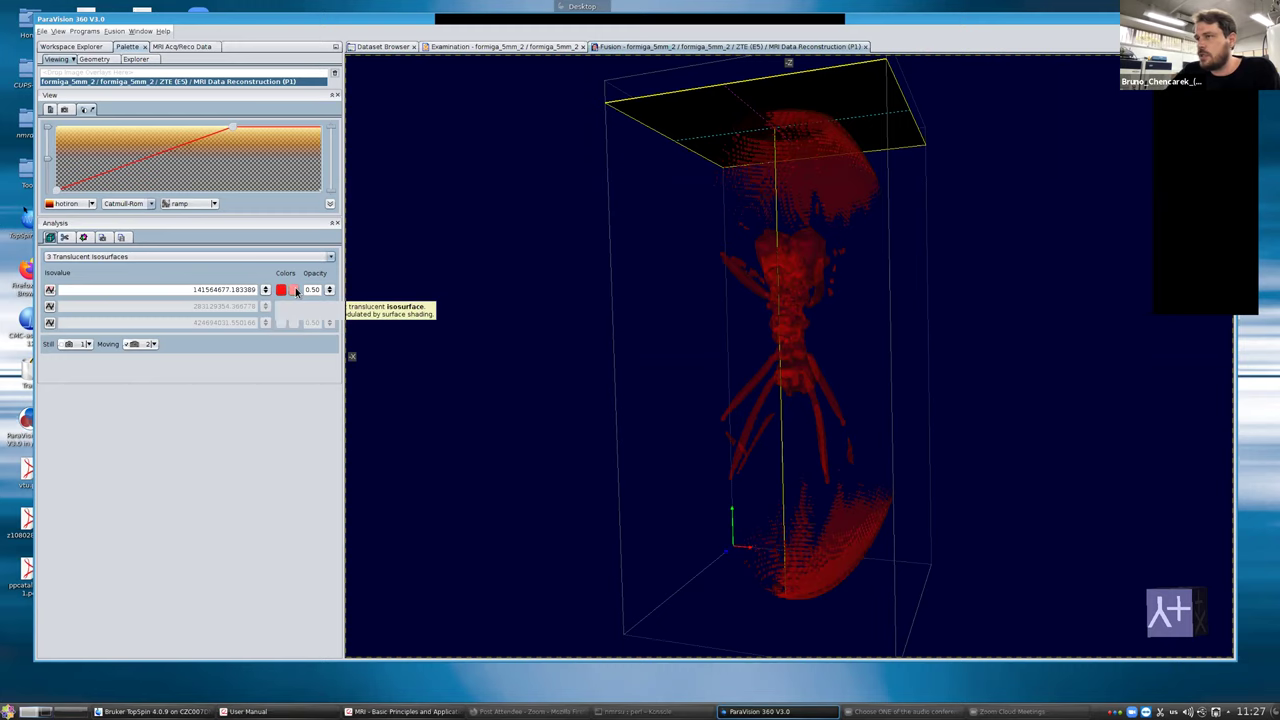
# Step: Set the first, red isosurface to an opacity of 0.32 and an isovalue of about 102 million
pyautogui.moveTo(329, 289); pyautogui.dragTo(226, 301)
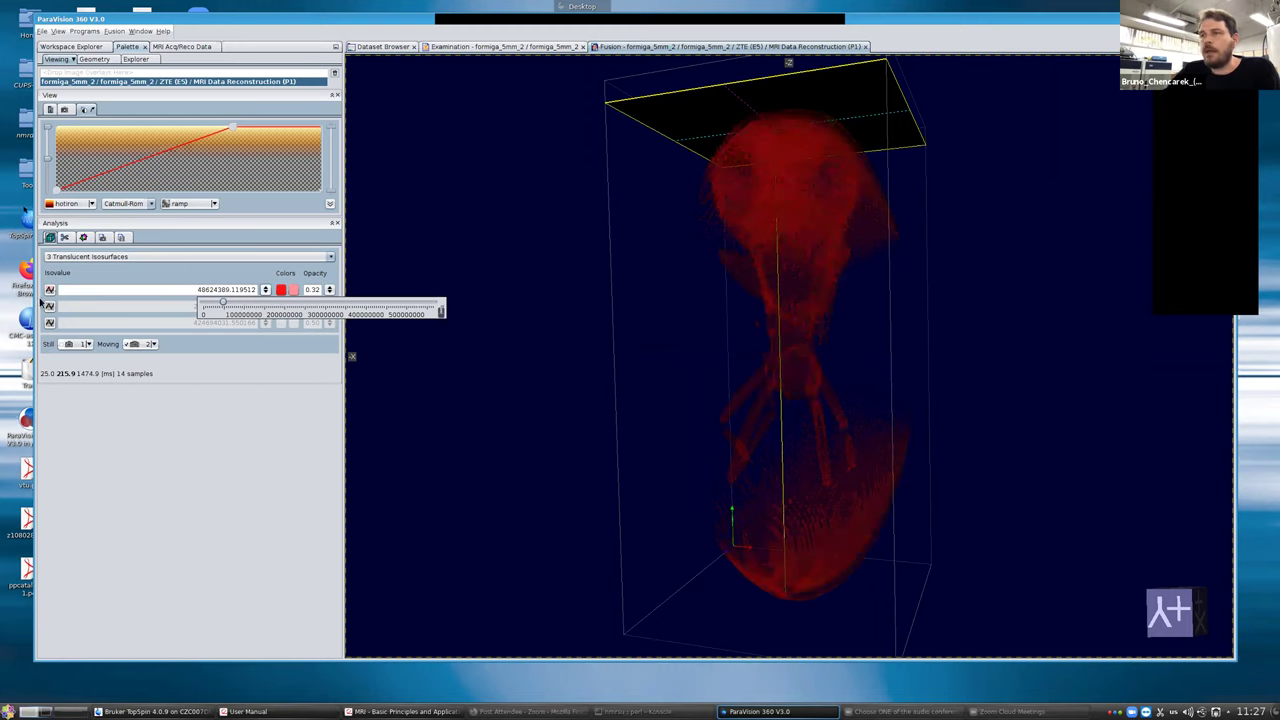
pyautogui.click(272, 301)
pyautogui.scroll(1, 285, 307)
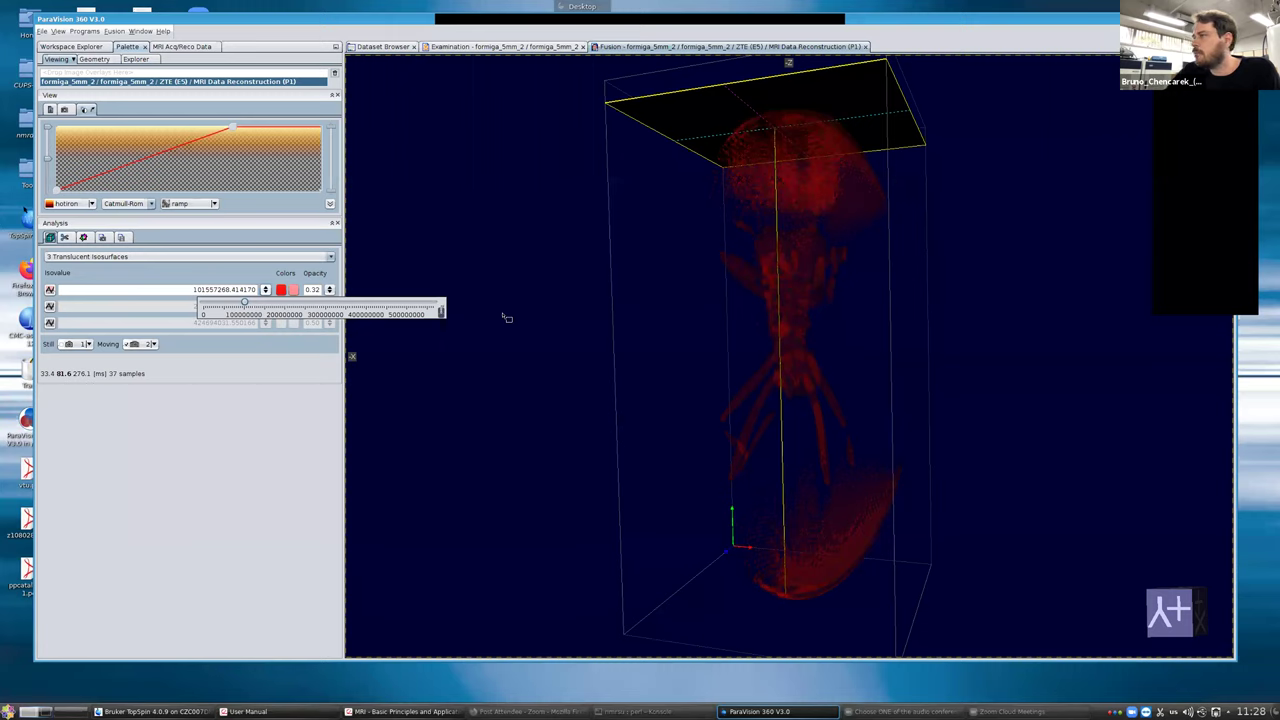
# Step: Enable the second, green isosurface with an opacity of 1.00 and raise its isovalue to about 484 million
pyautogui.scroll(1, 300, 308)
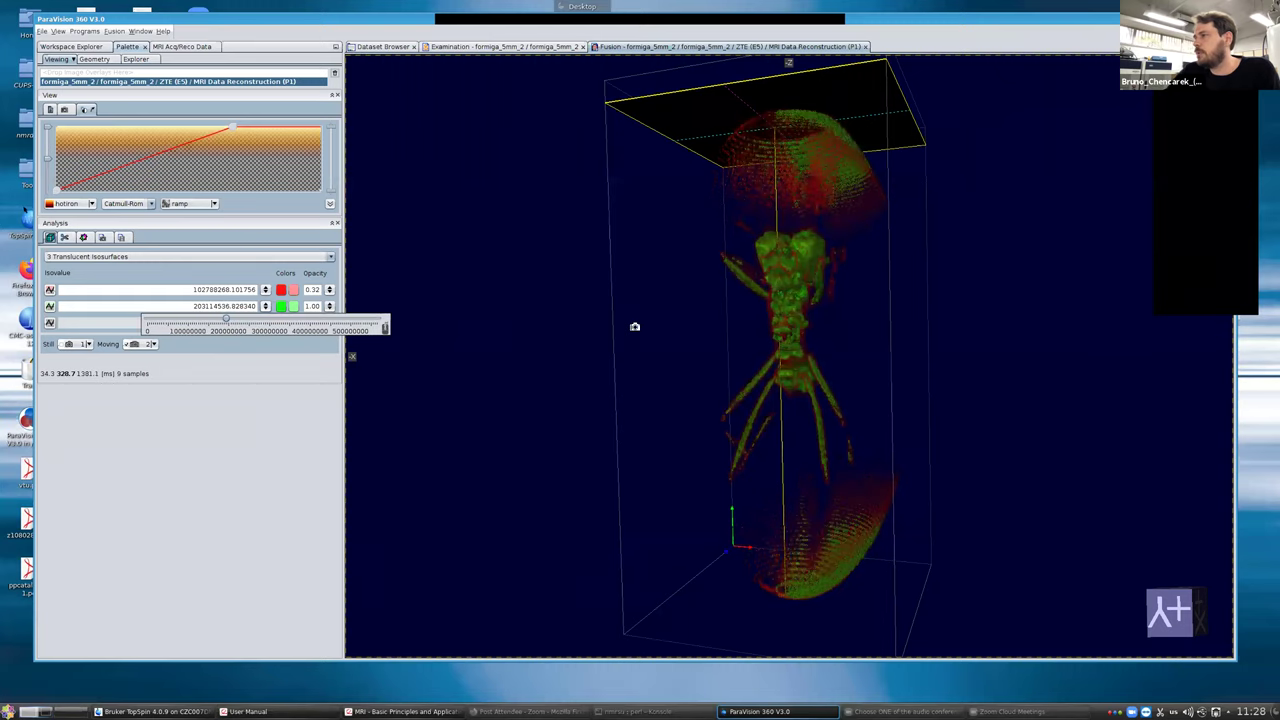
pyautogui.press('pageup')
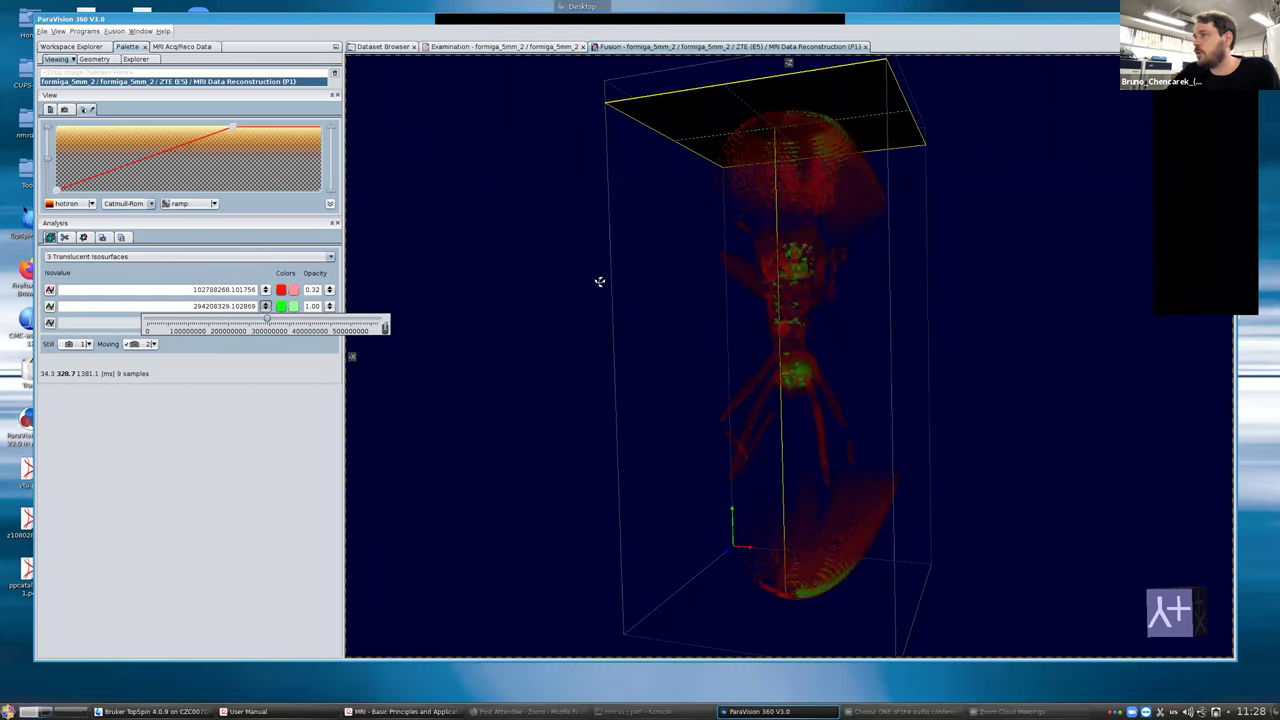
pyautogui.press('pageup')
pyautogui.press('pageup')
# Step: Rotate the ant to inspect the translucent surfaces and lower the green isosurface's isovalue to about 428 million
pyautogui.moveTo(854, 229); pyautogui.dragTo(711, 257)
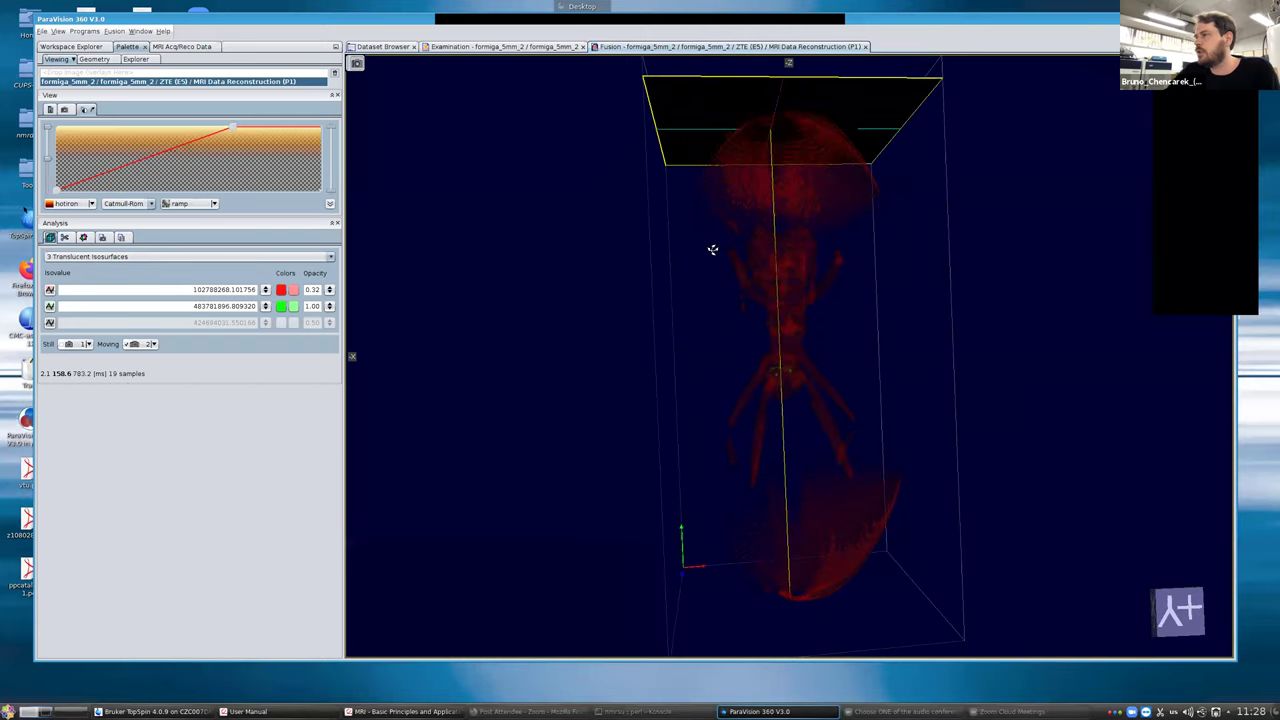
pyautogui.moveTo(406, 351); pyautogui.dragTo(422, 337)
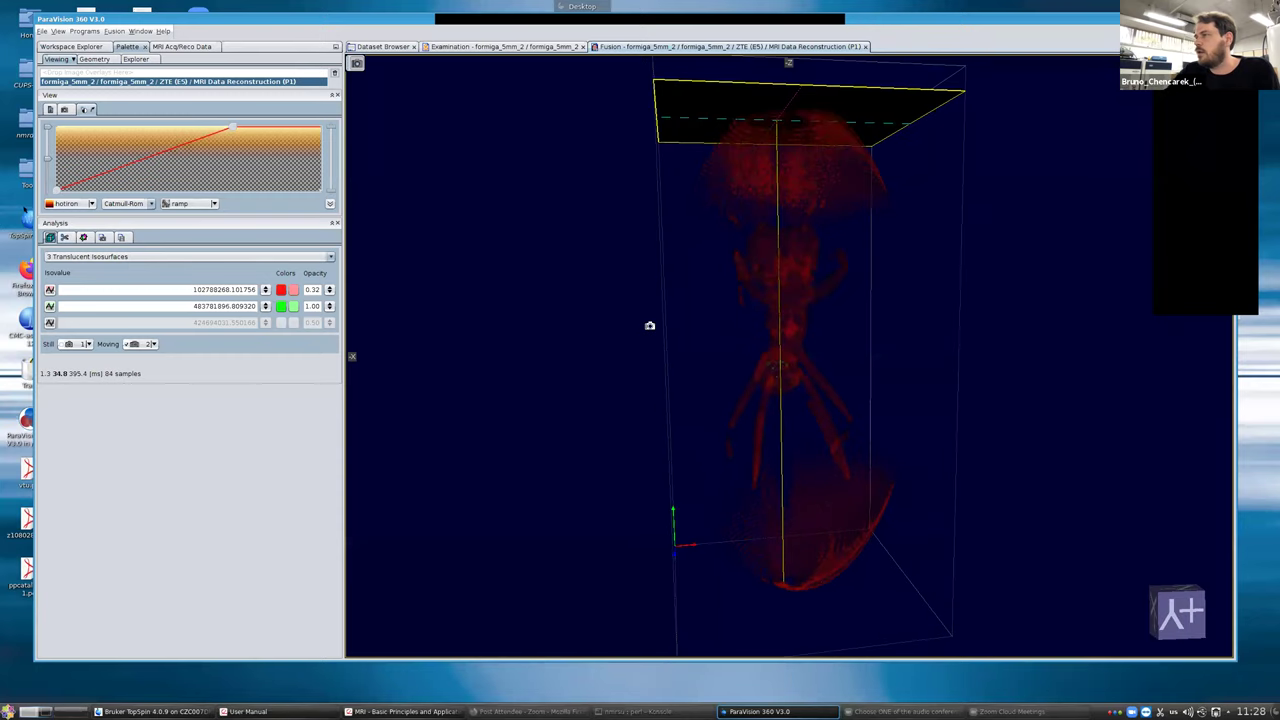
pyautogui.moveTo(649, 261); pyautogui.dragTo(651, 260)
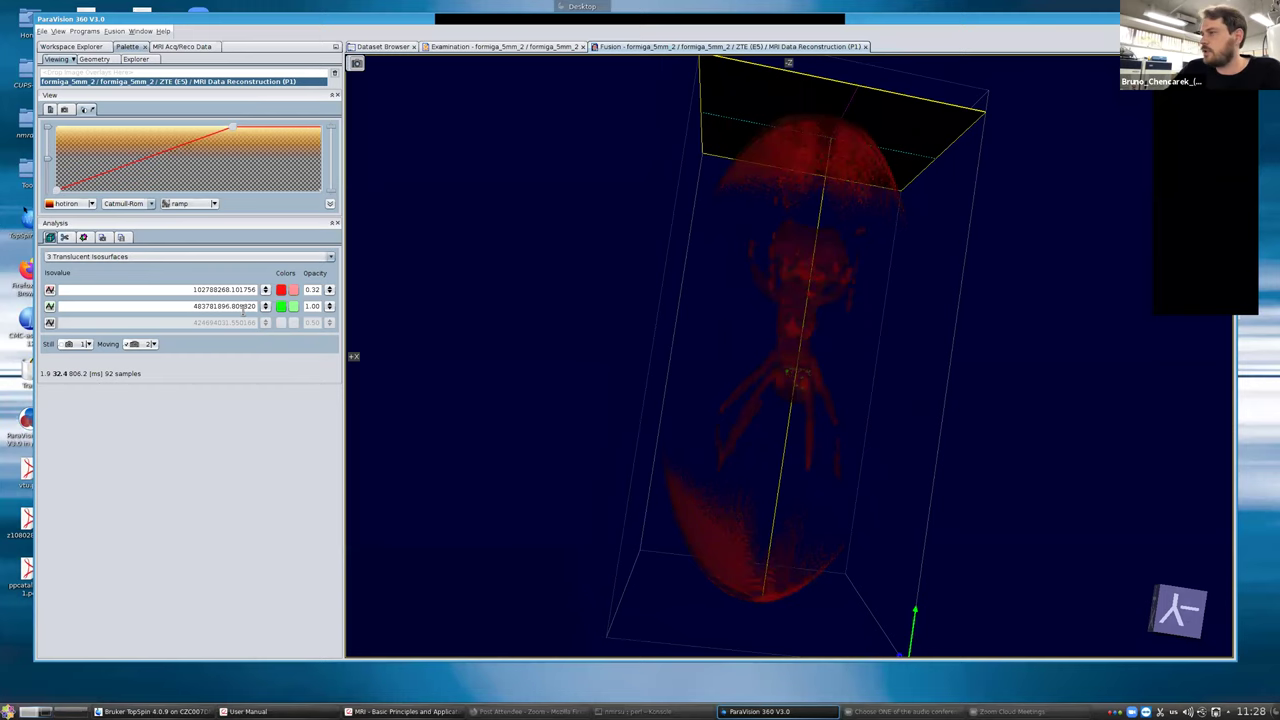
pyautogui.click(242, 313)
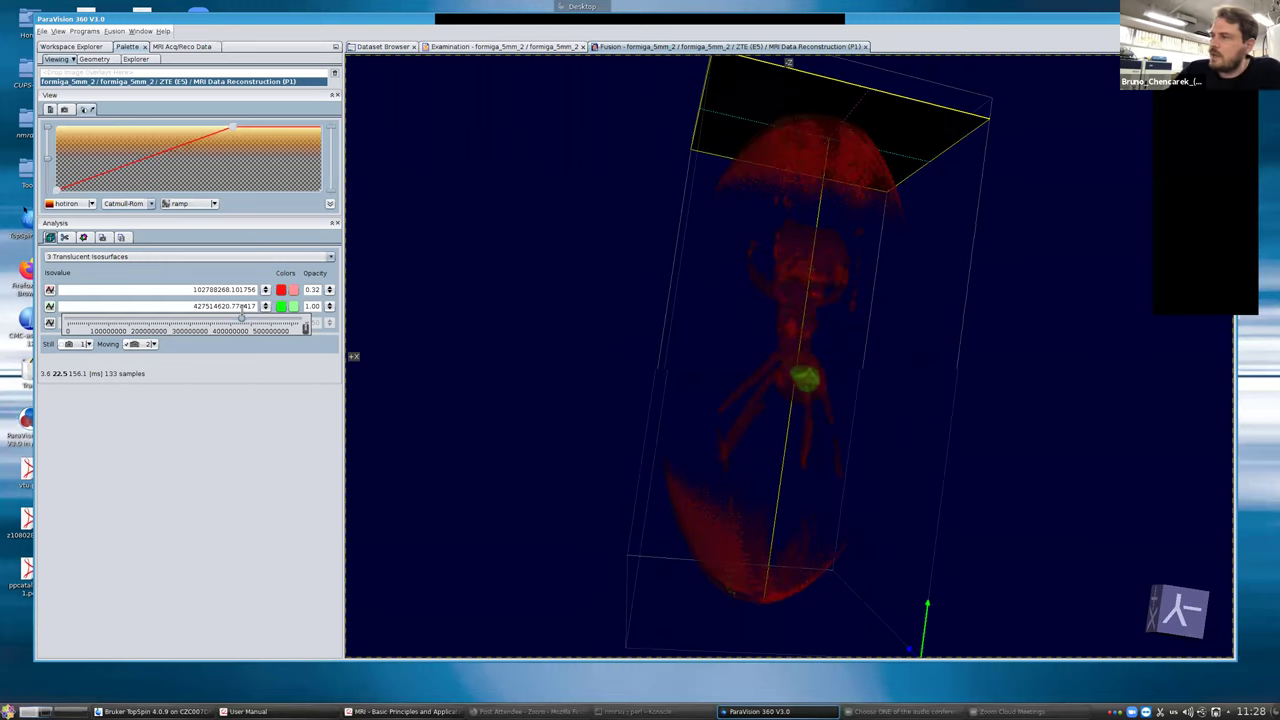
# Step: Lower the green isosurface's isovalue to about 259 million and rotate the ant to inspect its inner structures
pyautogui.moveTo(218, 320)
pyautogui.mouseDown()
pyautogui.moveTo(203, 322)
pyautogui.moveTo(247, 320)
pyautogui.moveTo(236, 319)
pyautogui.mouseUp()
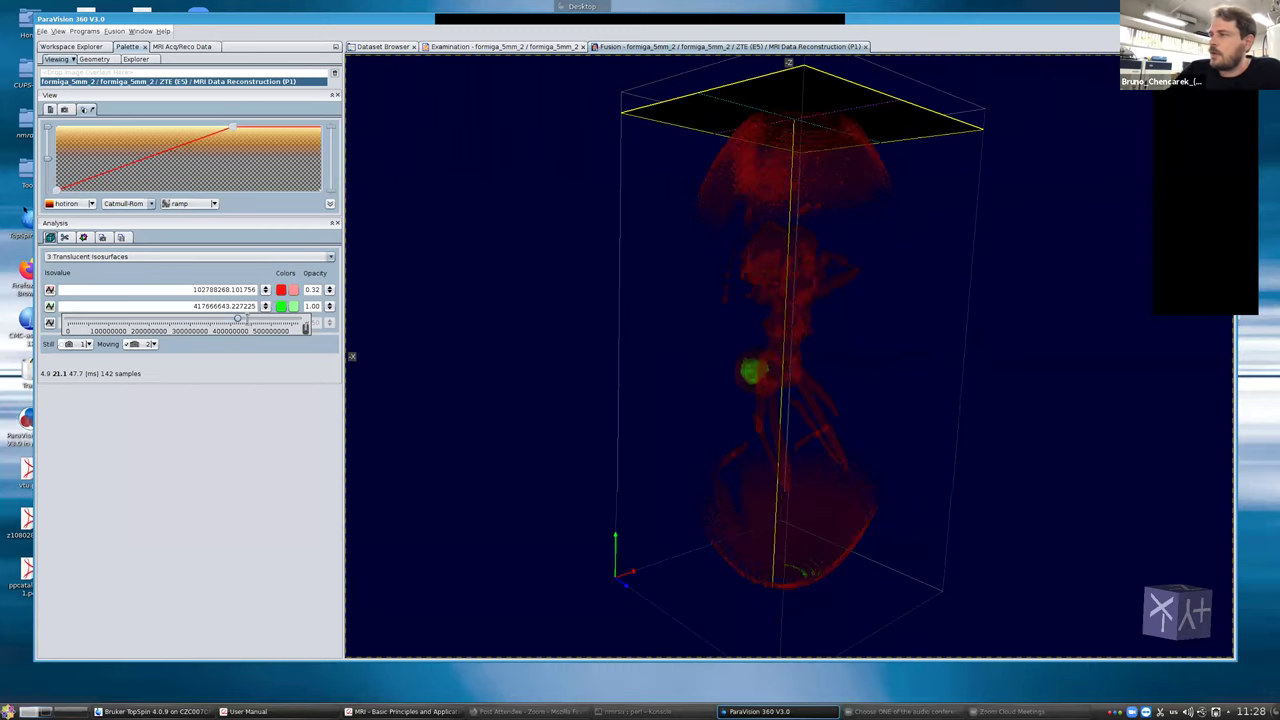
pyautogui.moveTo(240, 319); pyautogui.dragTo(153, 347)
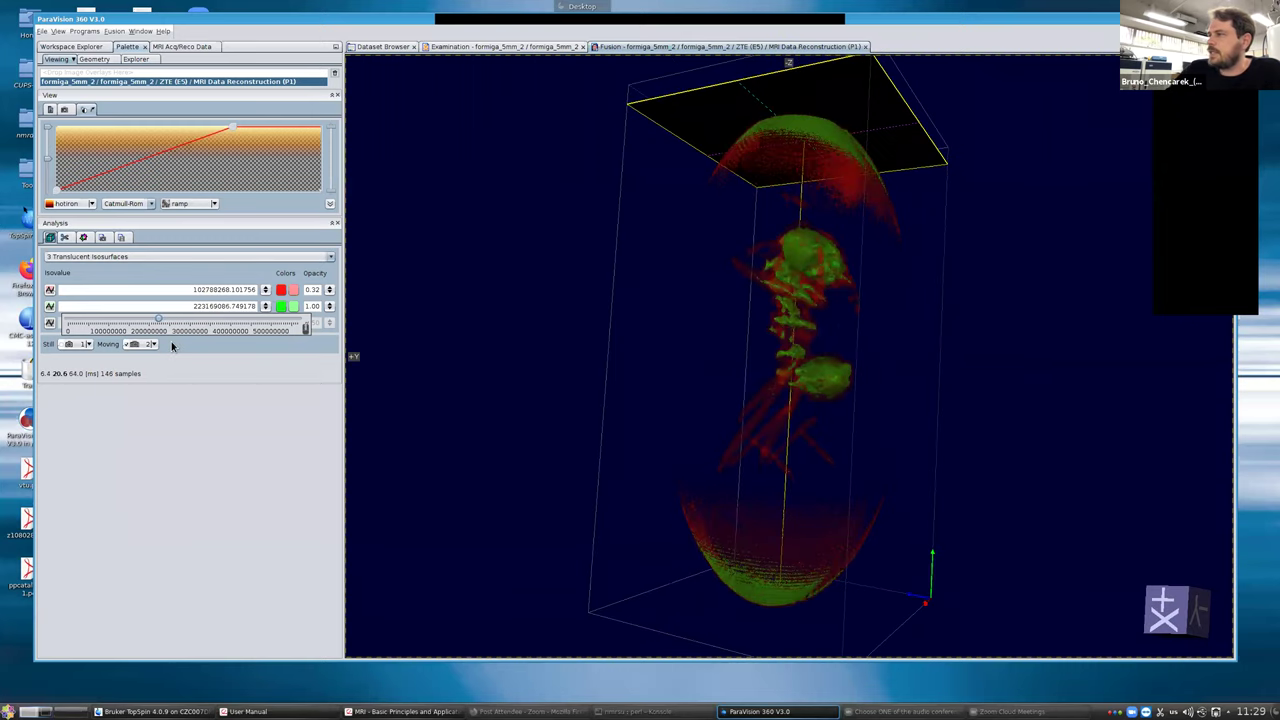
pyautogui.moveTo(593, 150); pyautogui.dragTo(560, 197)
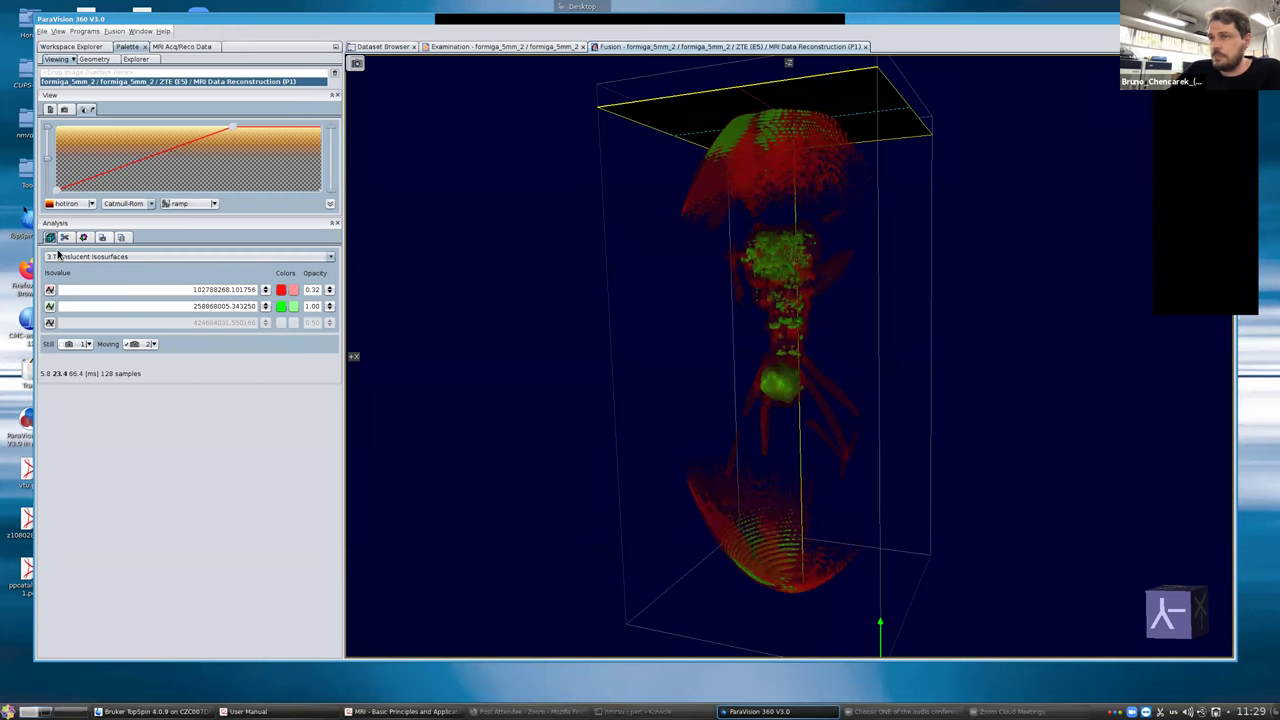
# Step: Crop the volume with the clipping box, setting the red minimum to 0.252 and the green range to 0.241–0.787, and inspect it from several angles
pyautogui.click(65, 237)
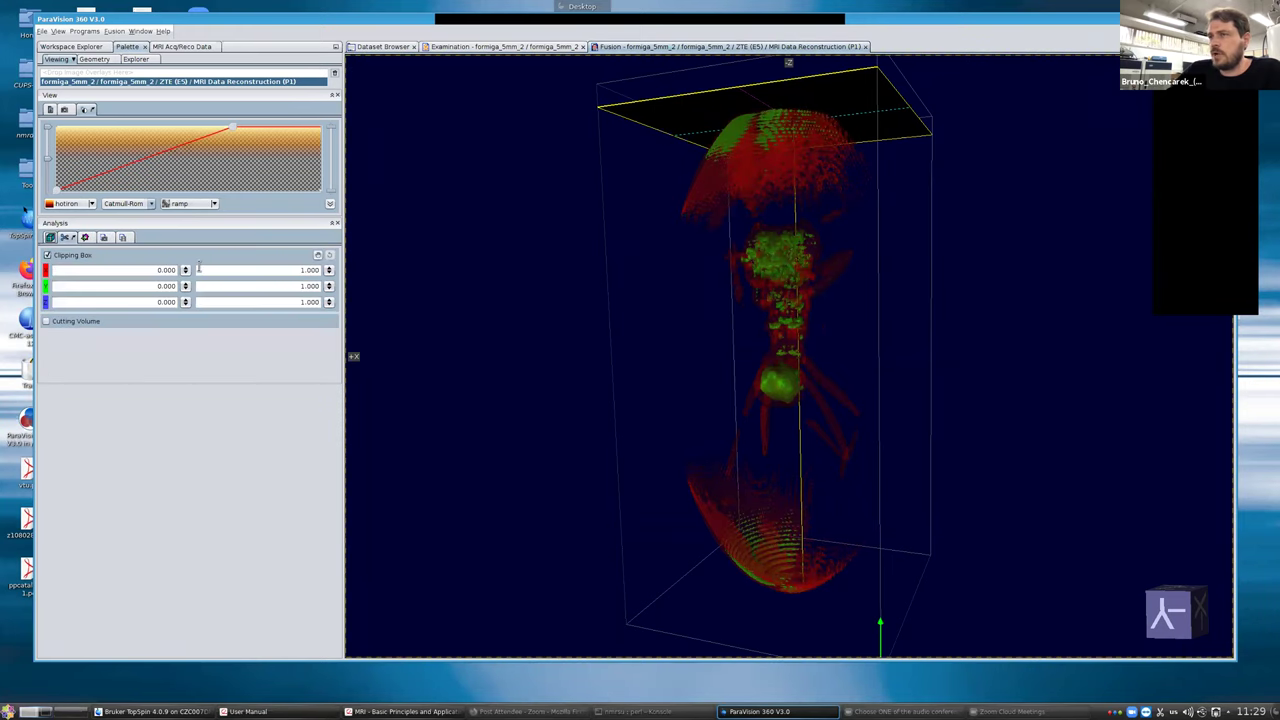
pyautogui.moveTo(185, 272); pyautogui.dragTo(240, 284)
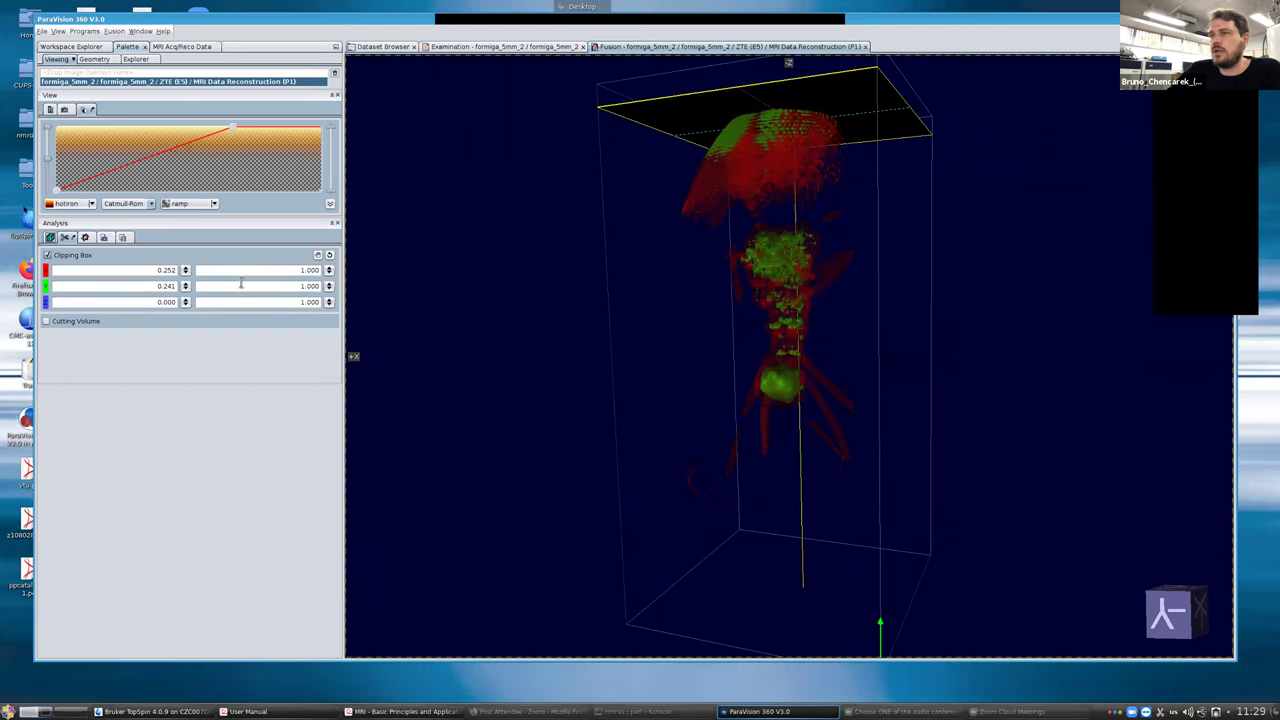
pyautogui.moveTo(330, 286); pyautogui.dragTo(278, 289)
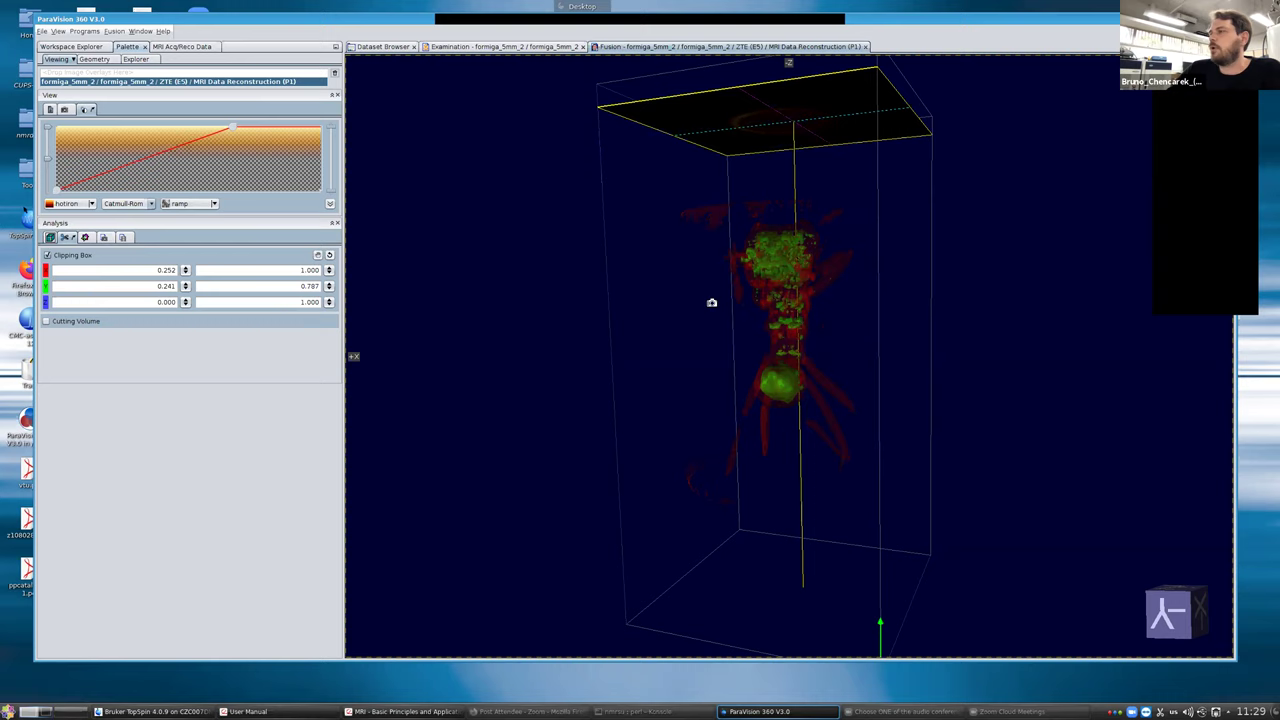
pyautogui.moveTo(712, 303); pyautogui.dragTo(748, 286)
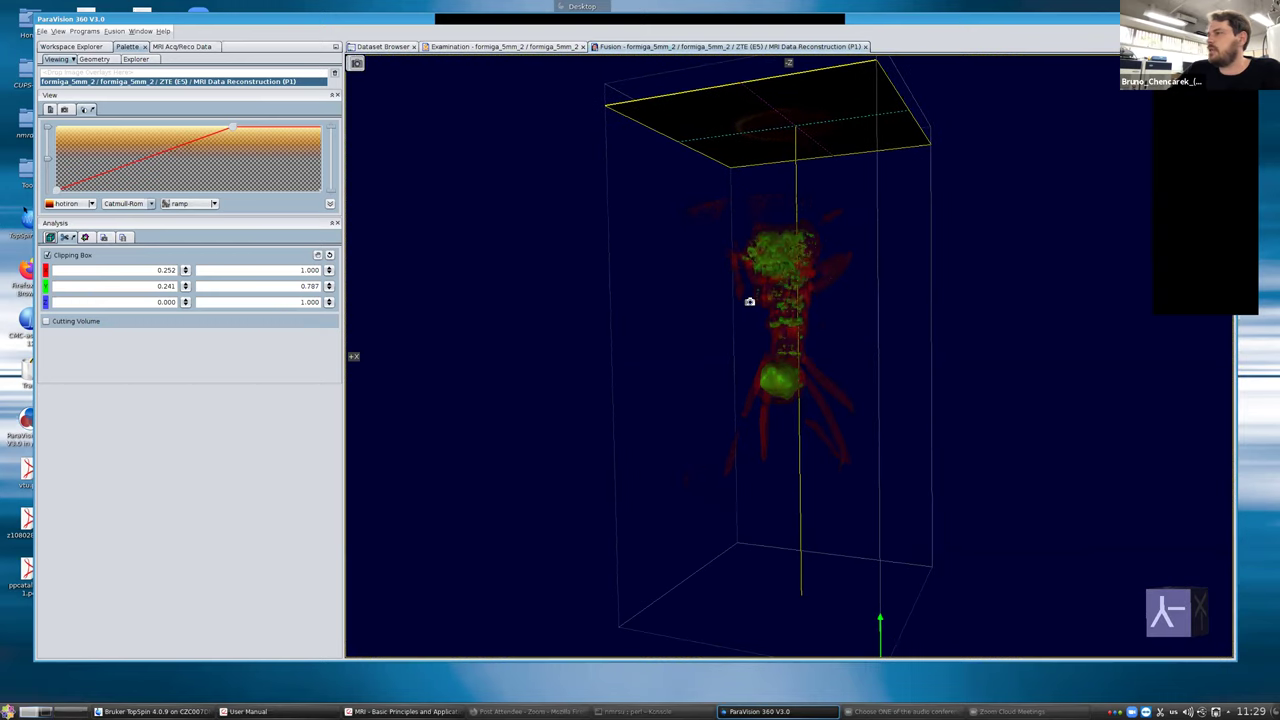
pyautogui.moveTo(926, 280); pyautogui.dragTo(883, 280)
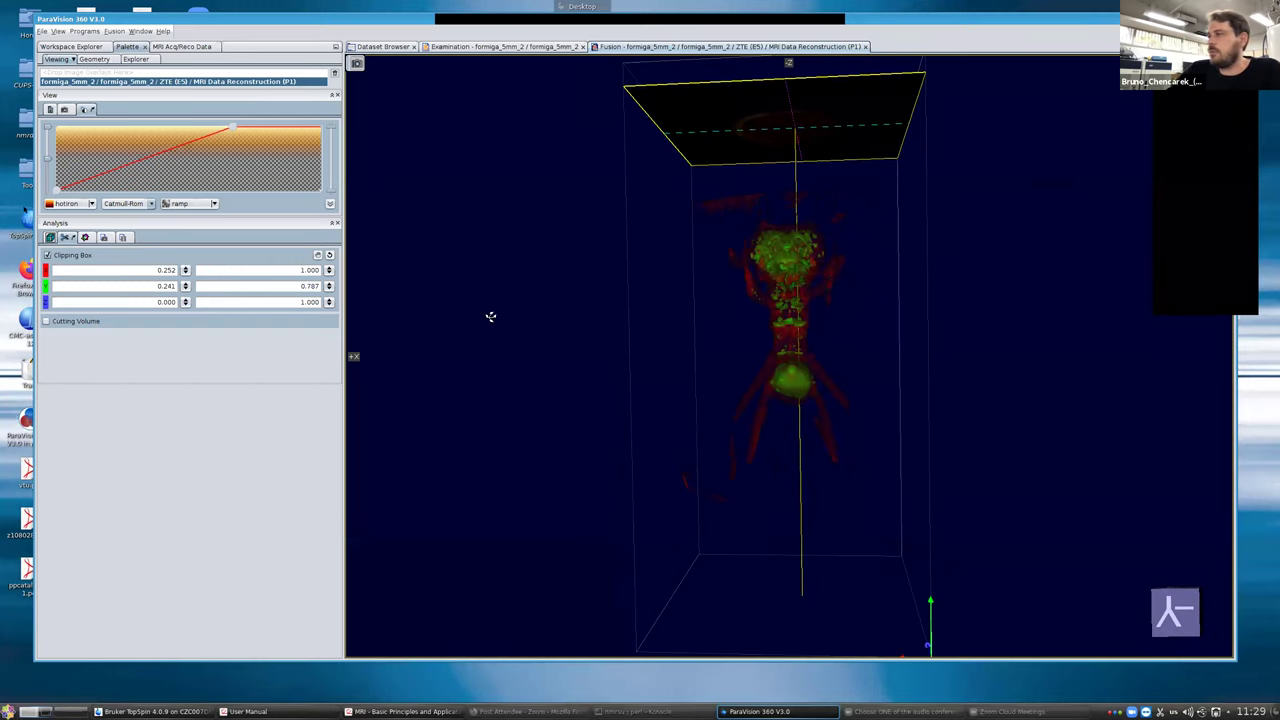
pyautogui.moveTo(723, 257); pyautogui.dragTo(764, 326)
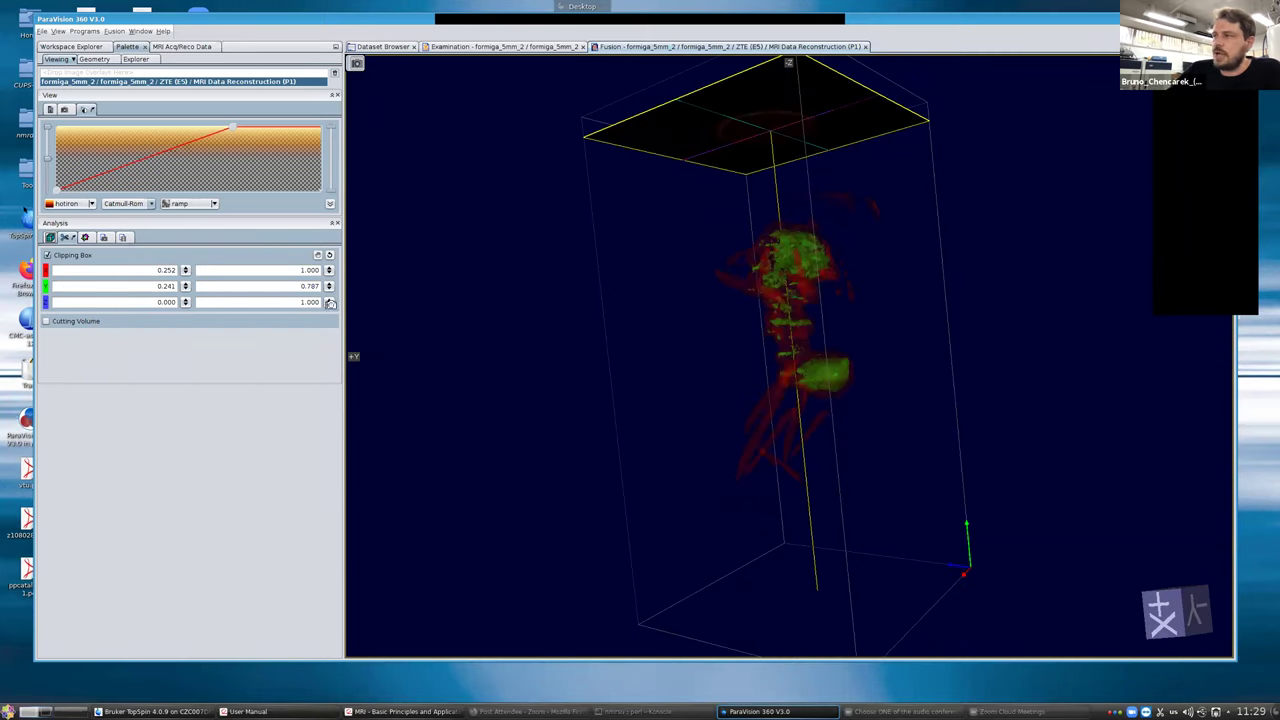
# Step: Review the movie creation settings and the file types offered for exporting the fusion view, without saving anything
pyautogui.click(122, 237)
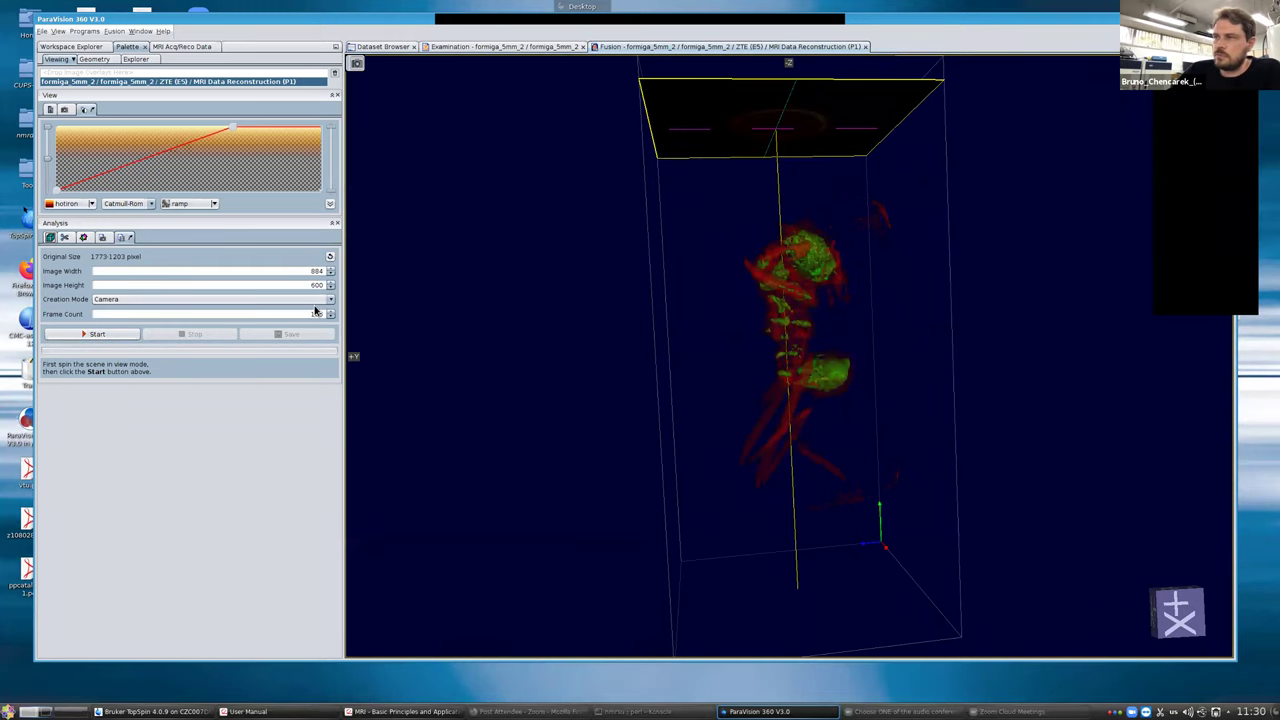
pyautogui.rightClick(627, 49)
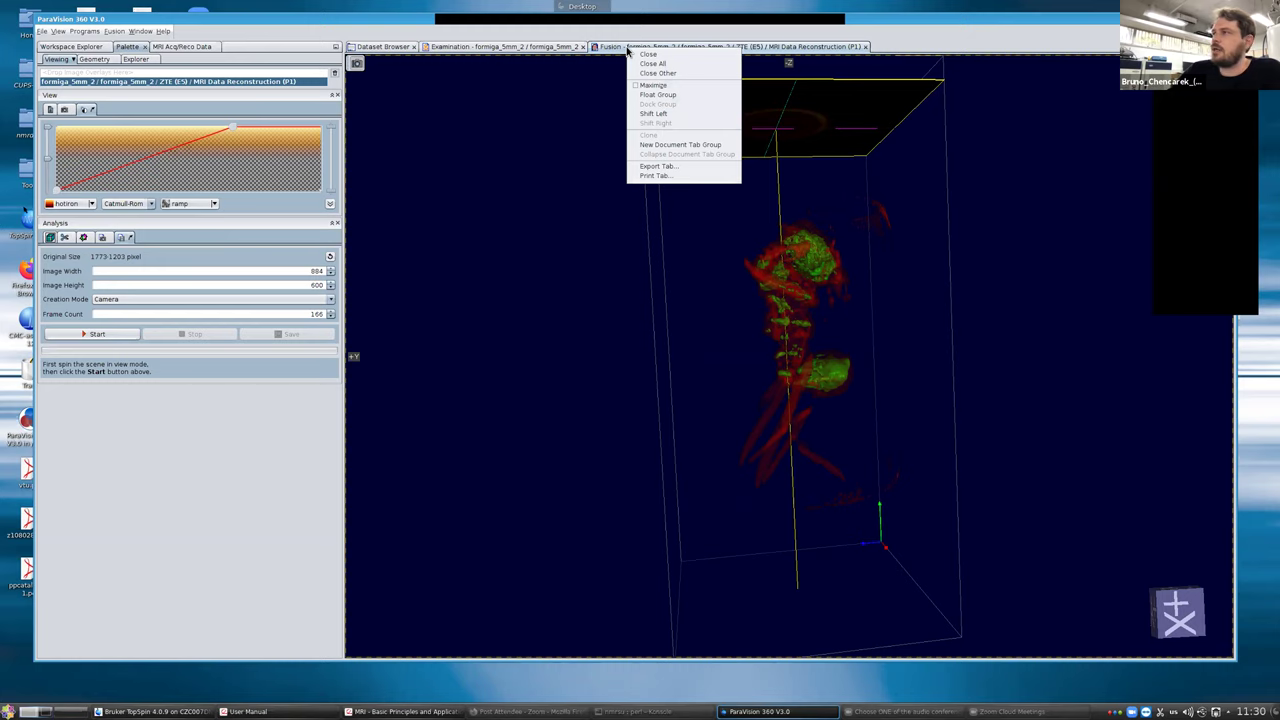
pyautogui.click(656, 167)
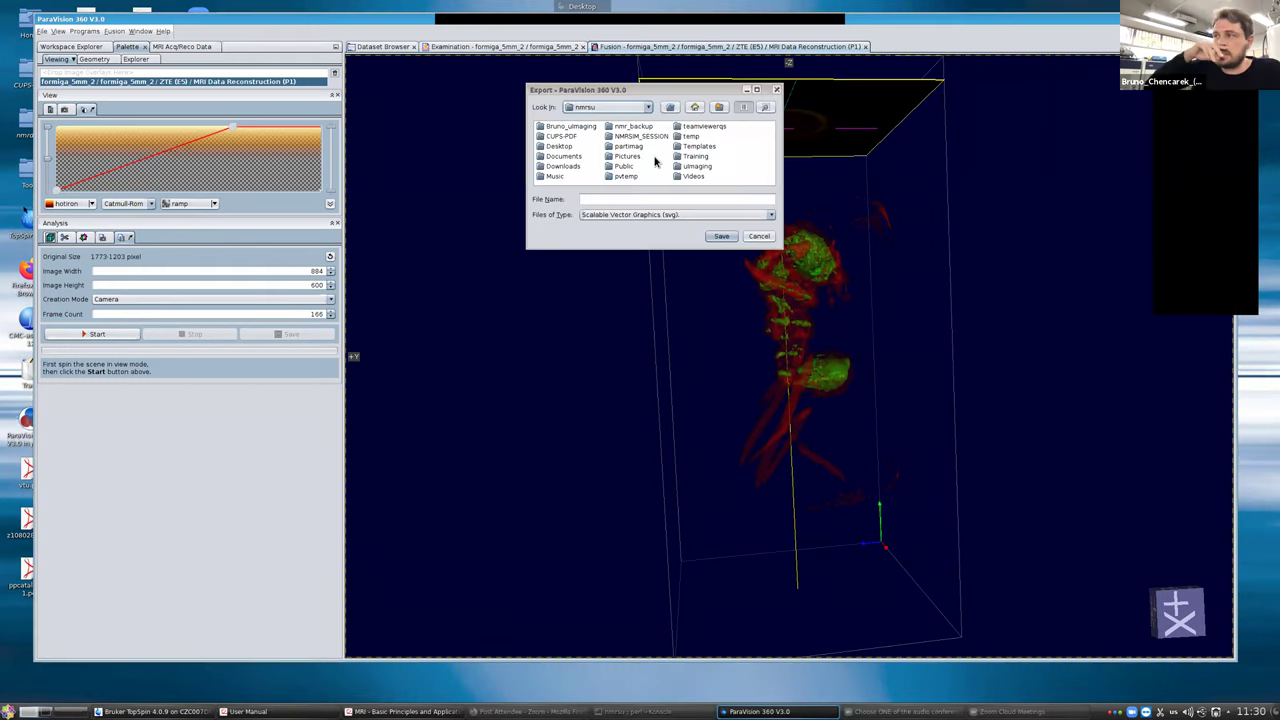
pyautogui.click(603, 215)
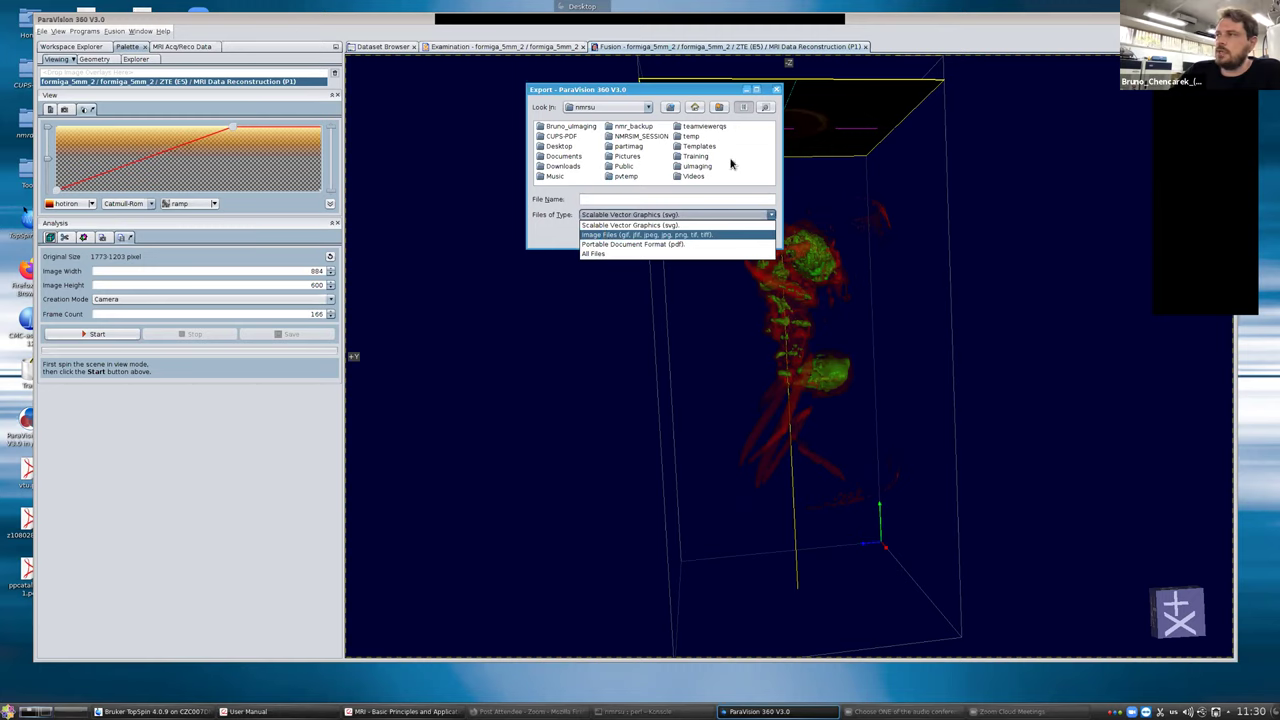
pyautogui.click(770, 192)
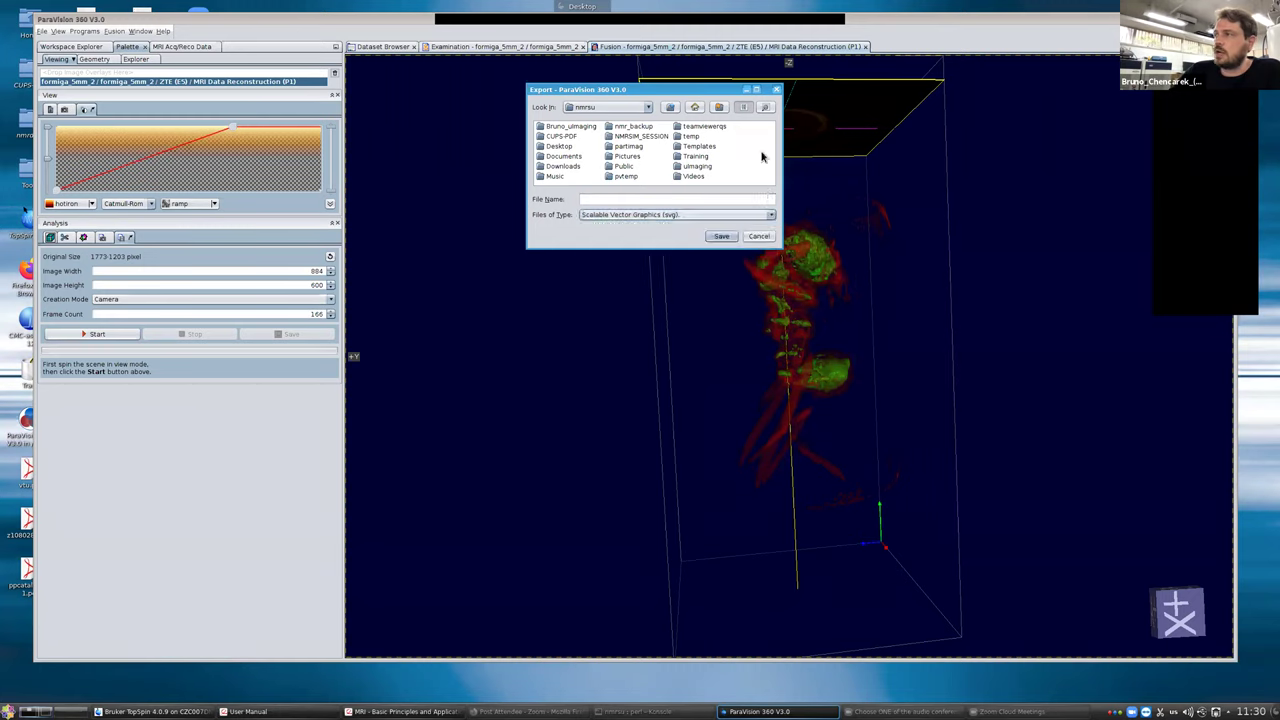
pyautogui.click(776, 90)
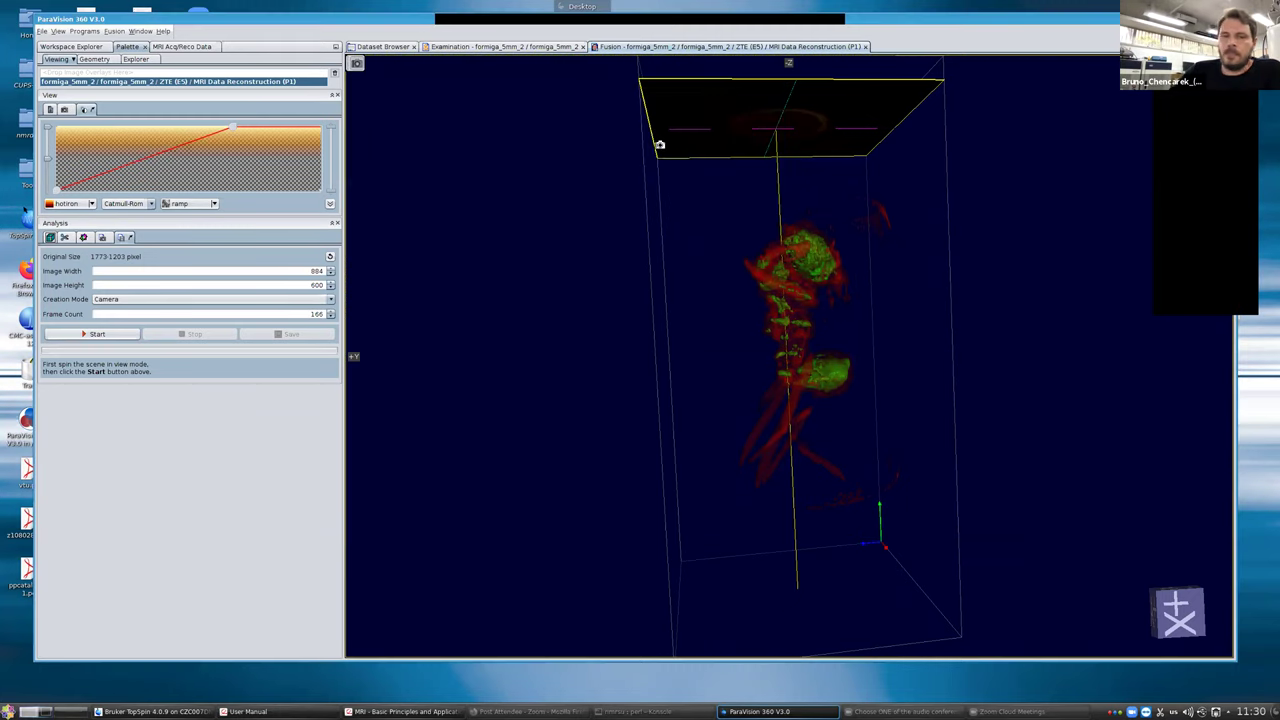
# Step: Close the ant's fusion view and examination, and open the feijao_10mm study
pyautogui.click(866, 47)
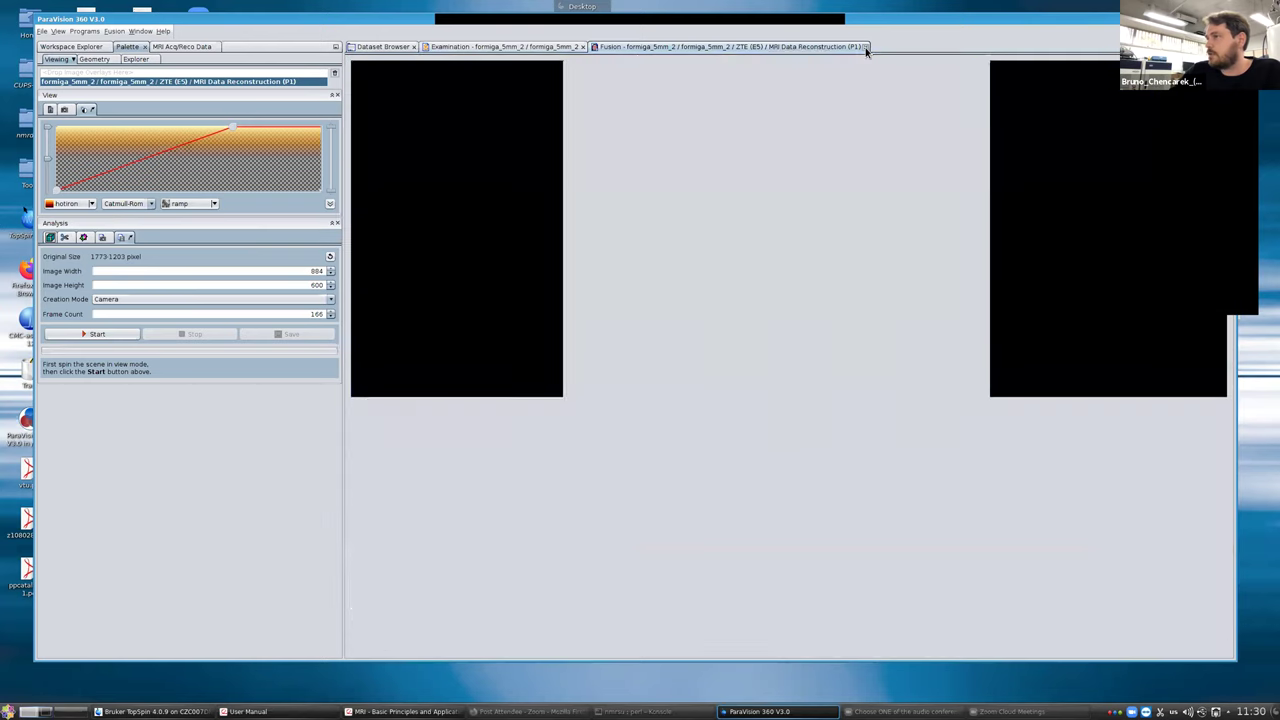
pyautogui.click(583, 47)
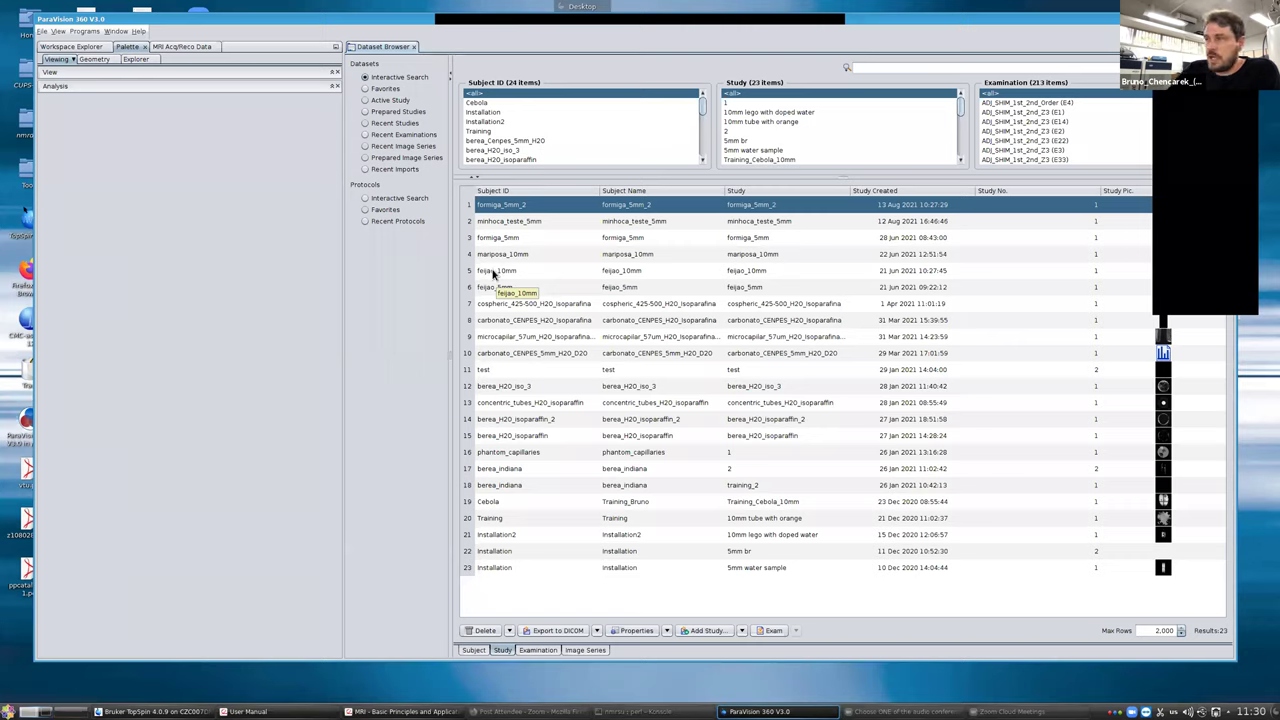
pyautogui.click(495, 275)
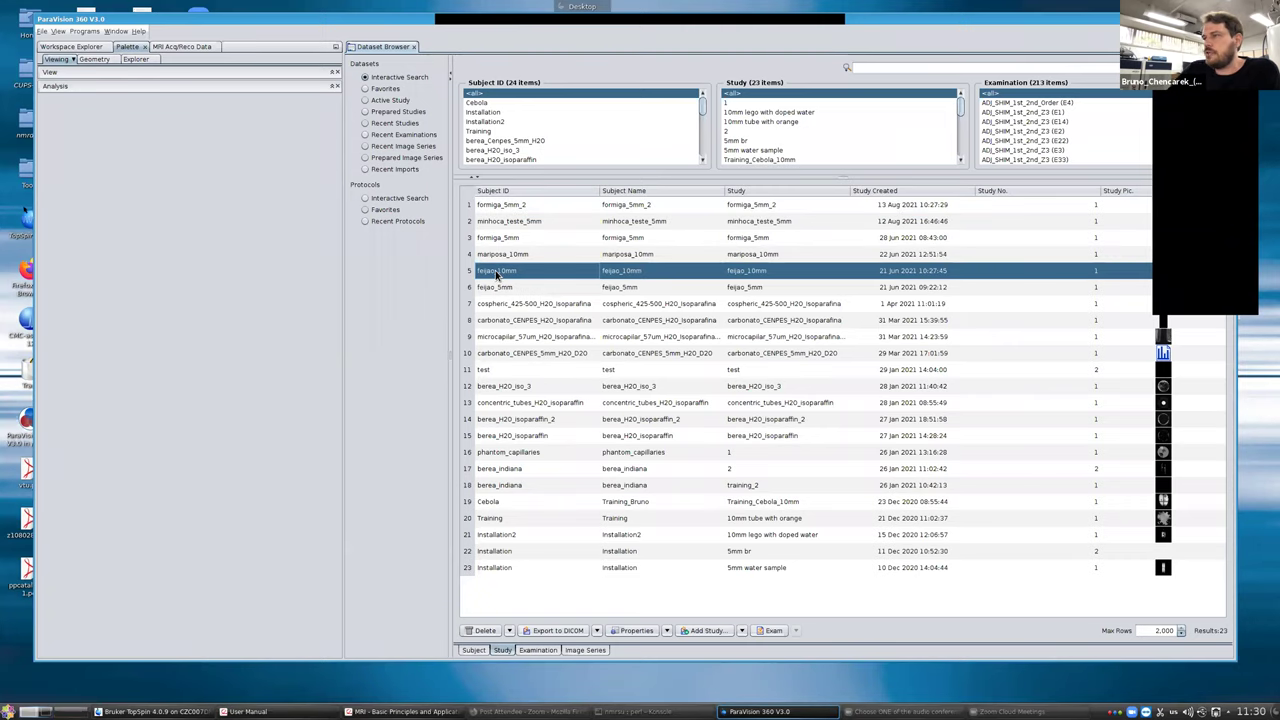
pyautogui.doubleClick(496, 274)
pyautogui.click(606, 295)
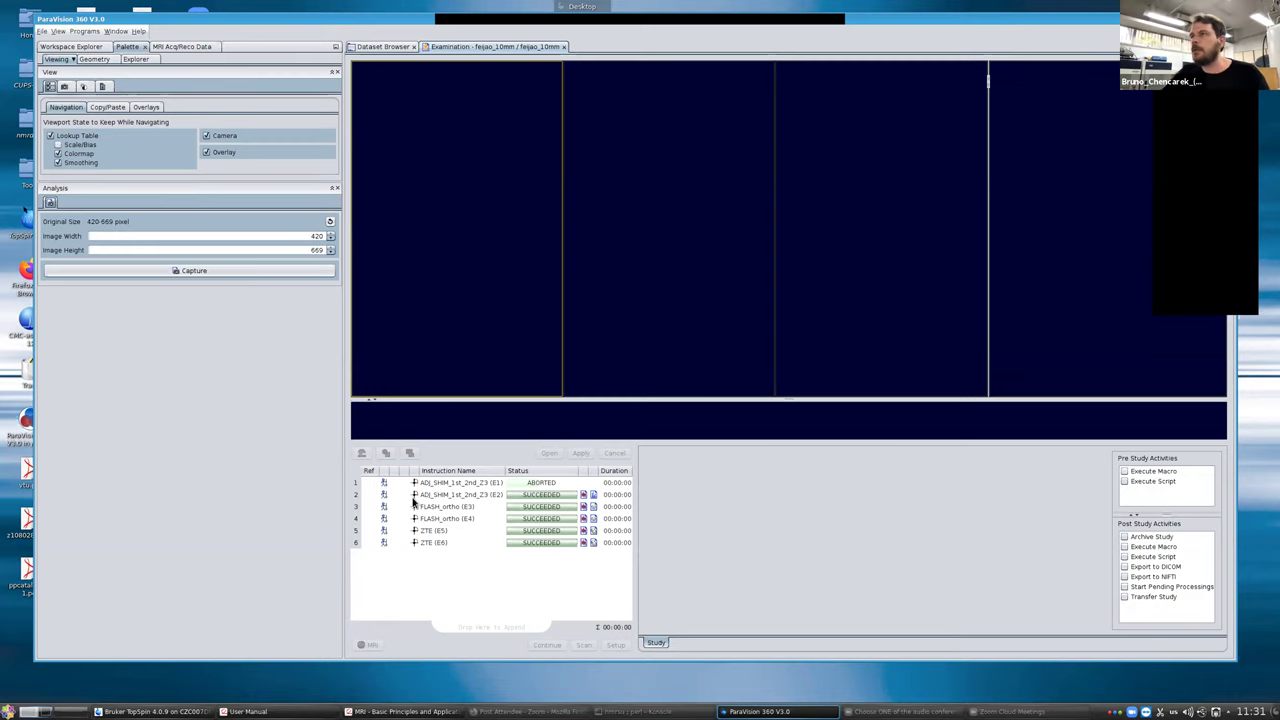
# Step: Close the feijao_10mm examination and open the feijao_5mm study in read-only mode
pyautogui.click(565, 47)
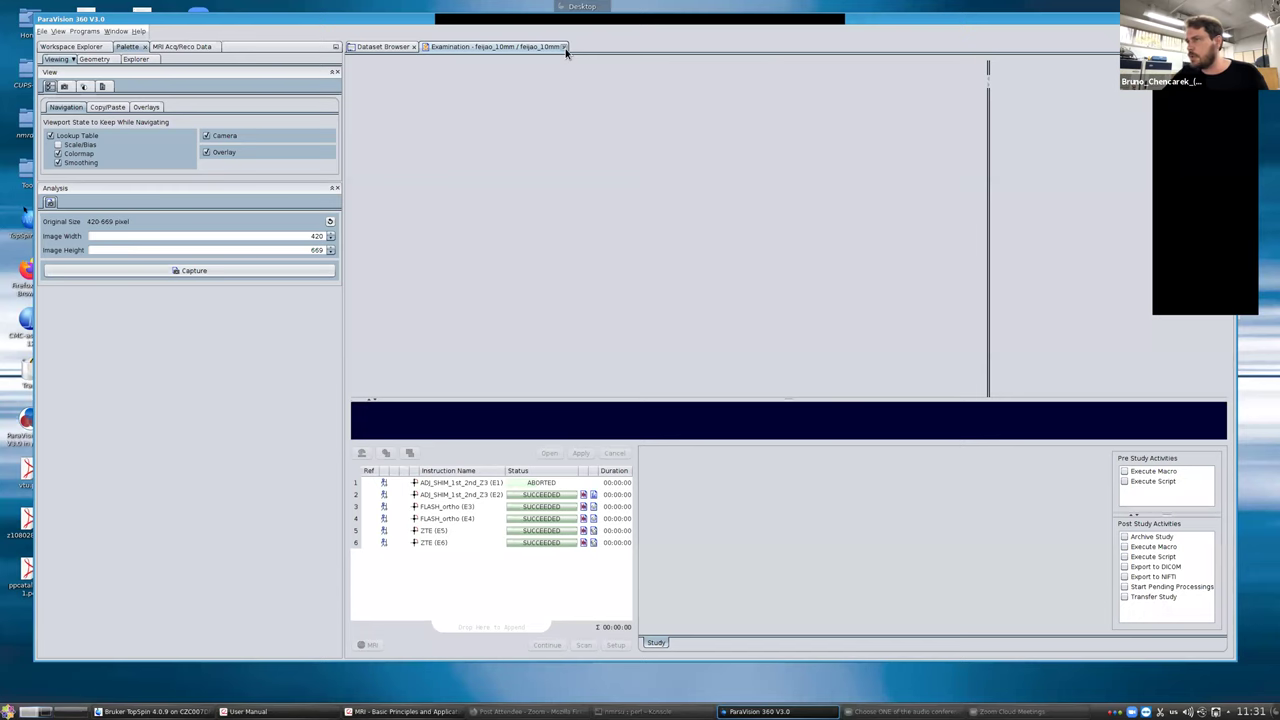
pyautogui.click(490, 290)
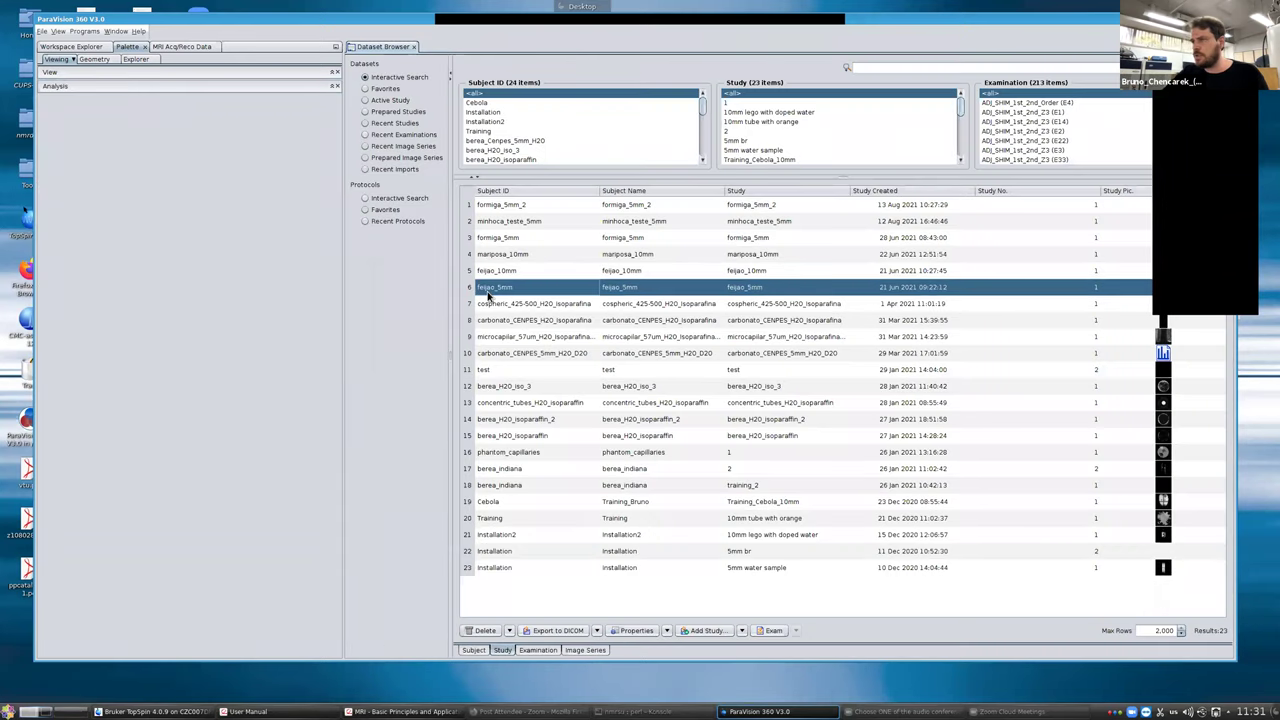
pyautogui.doubleClick(488, 292)
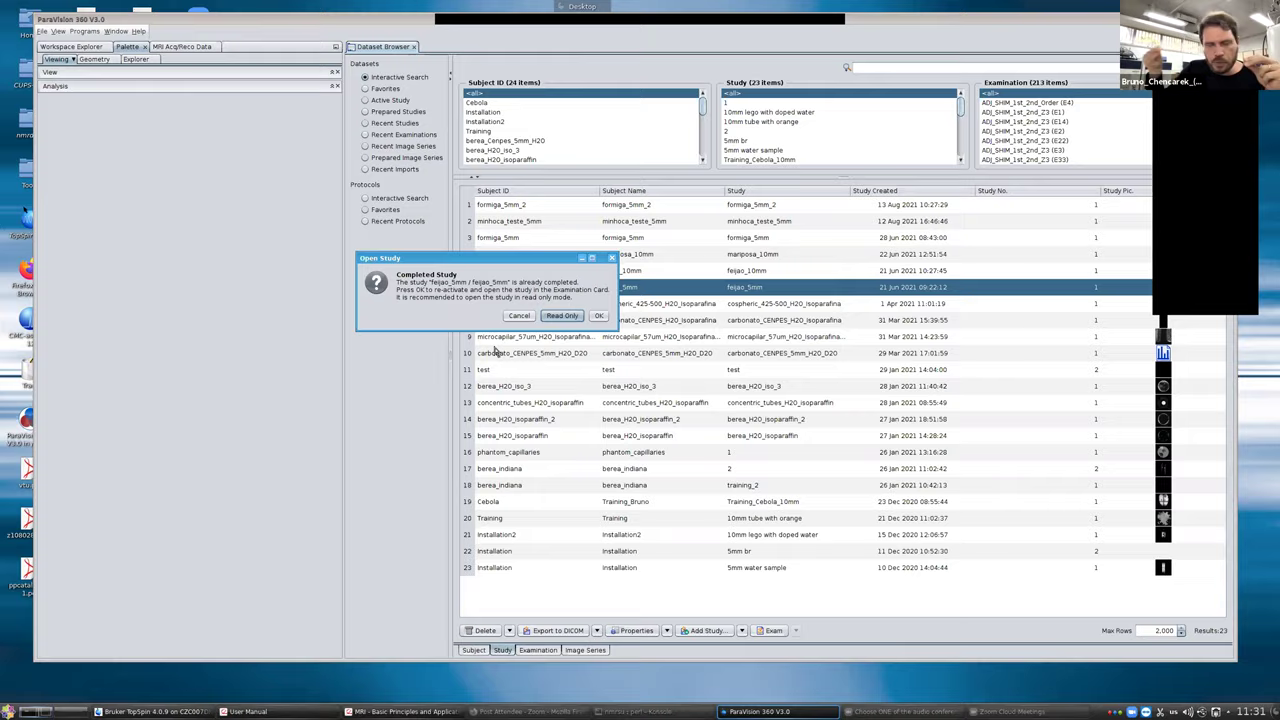
pyautogui.press('Return')
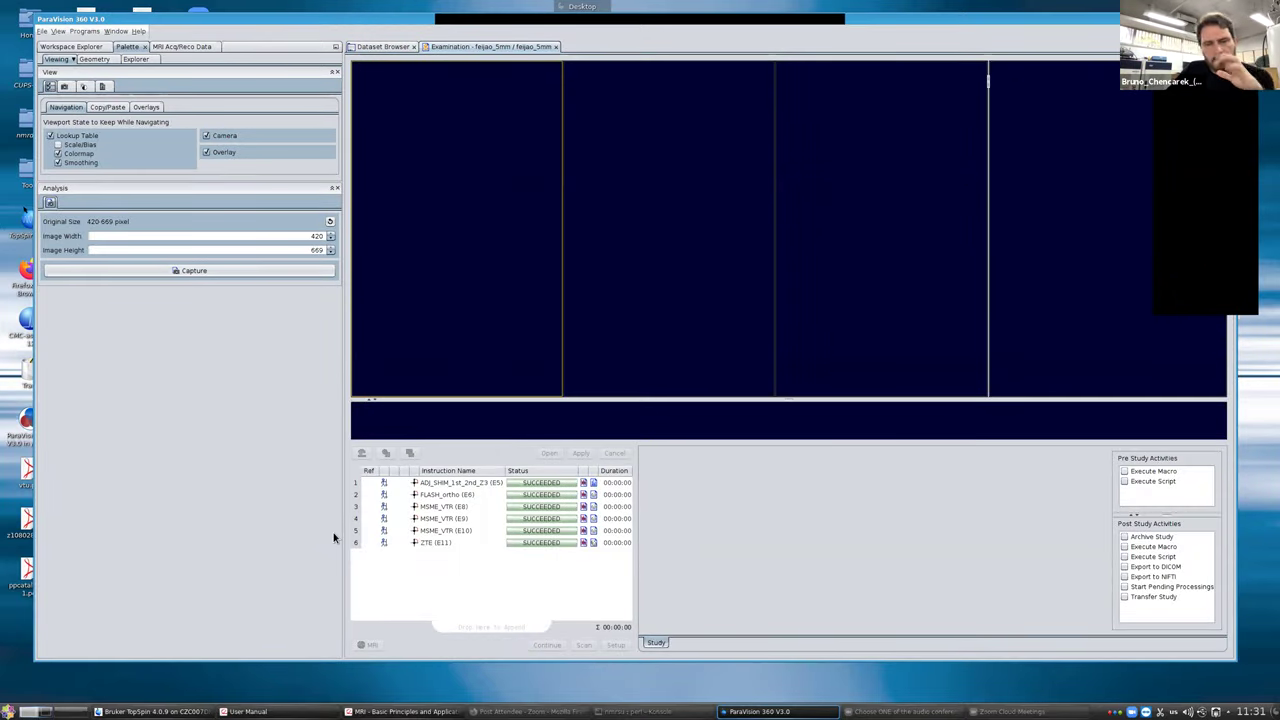
# Step: Open the MSME_VTR (E10) reconstruction of feijao_5mm from the study's datasets for viewing
pyautogui.click(136, 59)
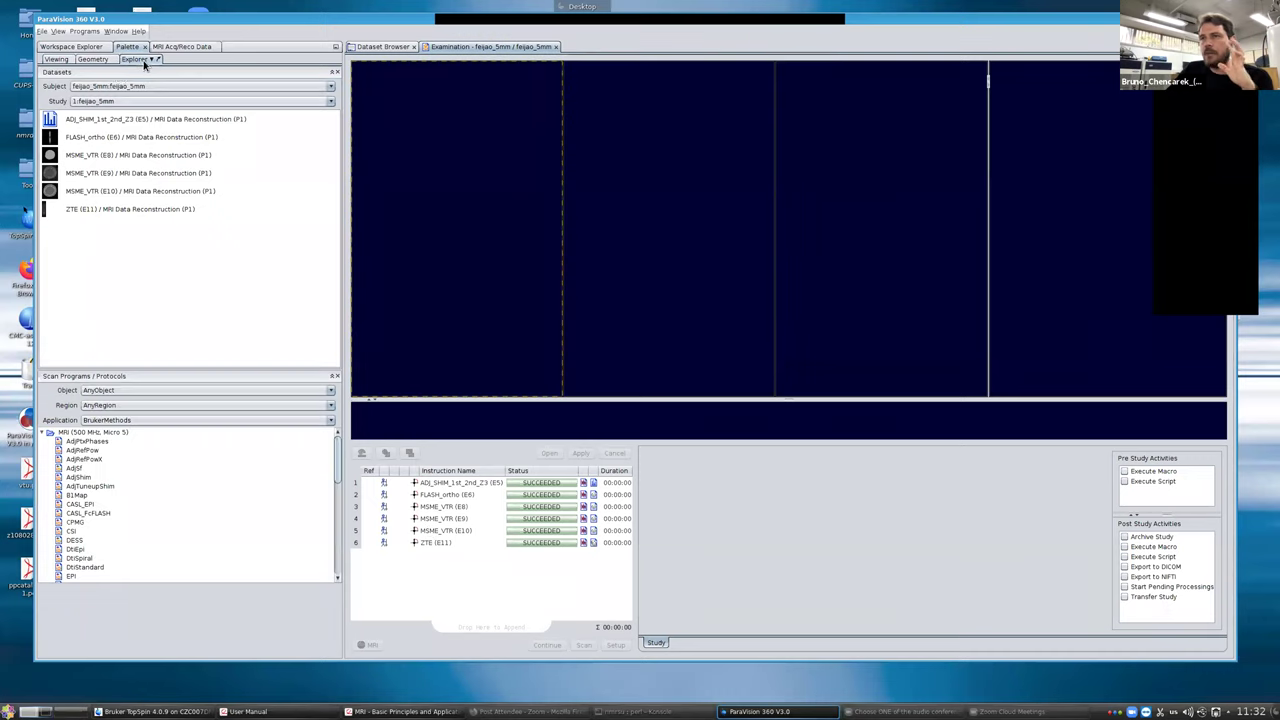
pyautogui.click(82, 195)
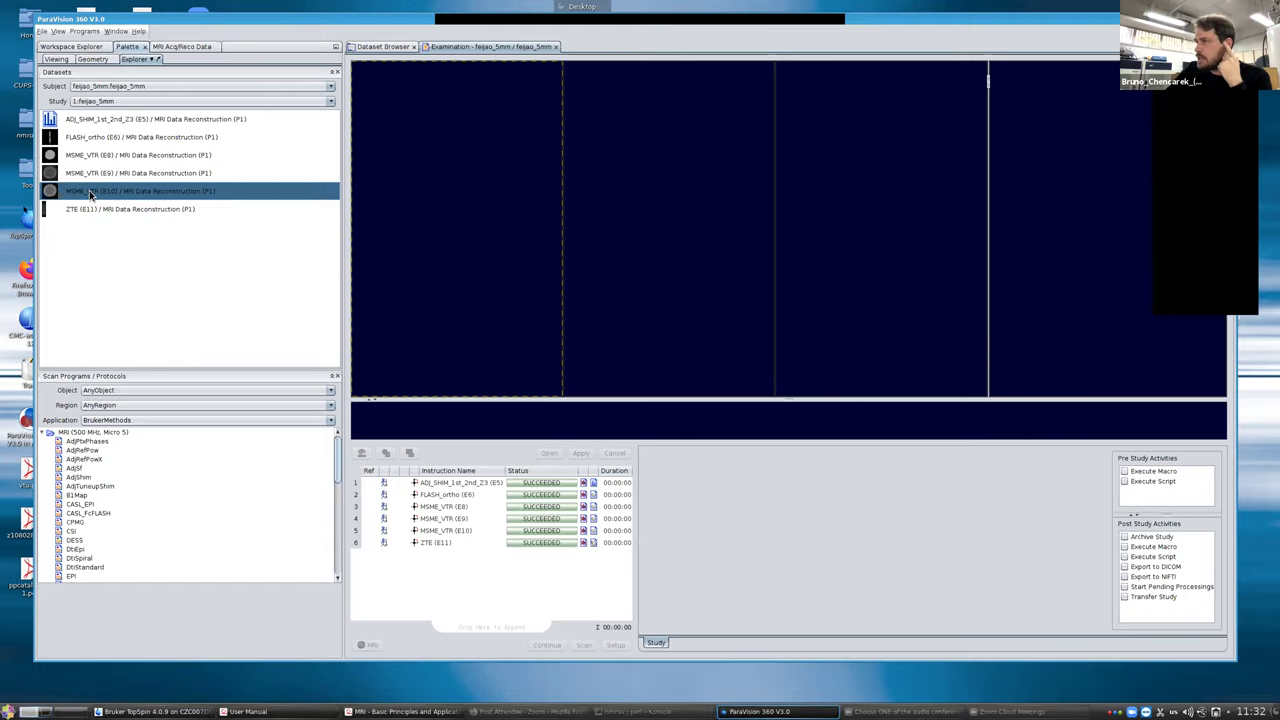
pyautogui.doubleClick(90, 195)
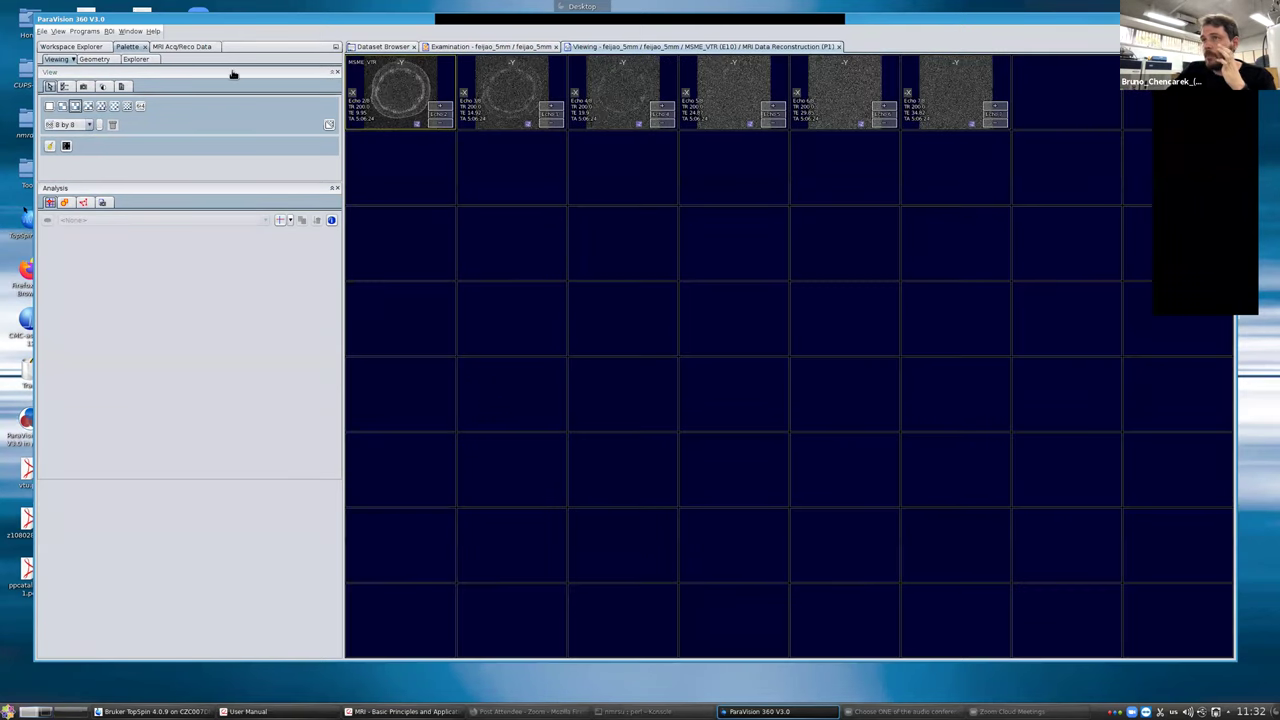
# Step: Fill the viewports row-wise with the echo images of the MSME_VTR series, starting with the first image
pyautogui.click(121, 87)
pyautogui.click(100, 109)
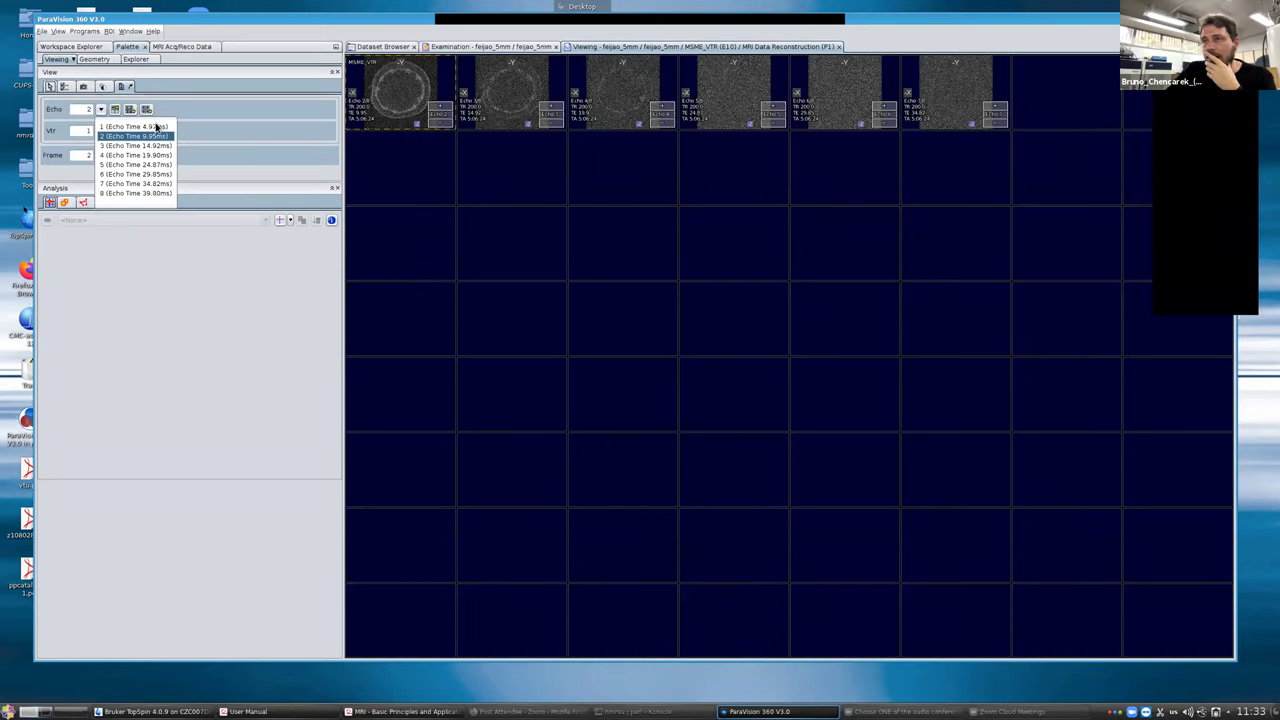
pyautogui.click(391, 608)
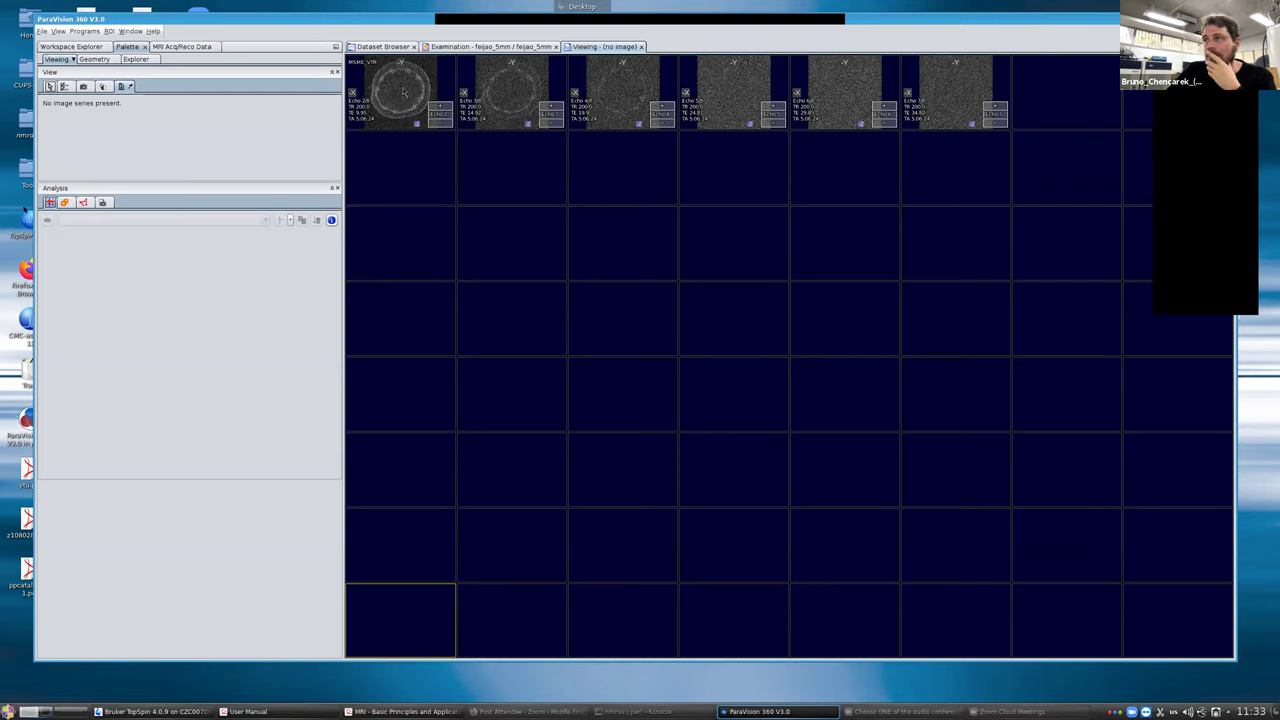
pyautogui.click(405, 92)
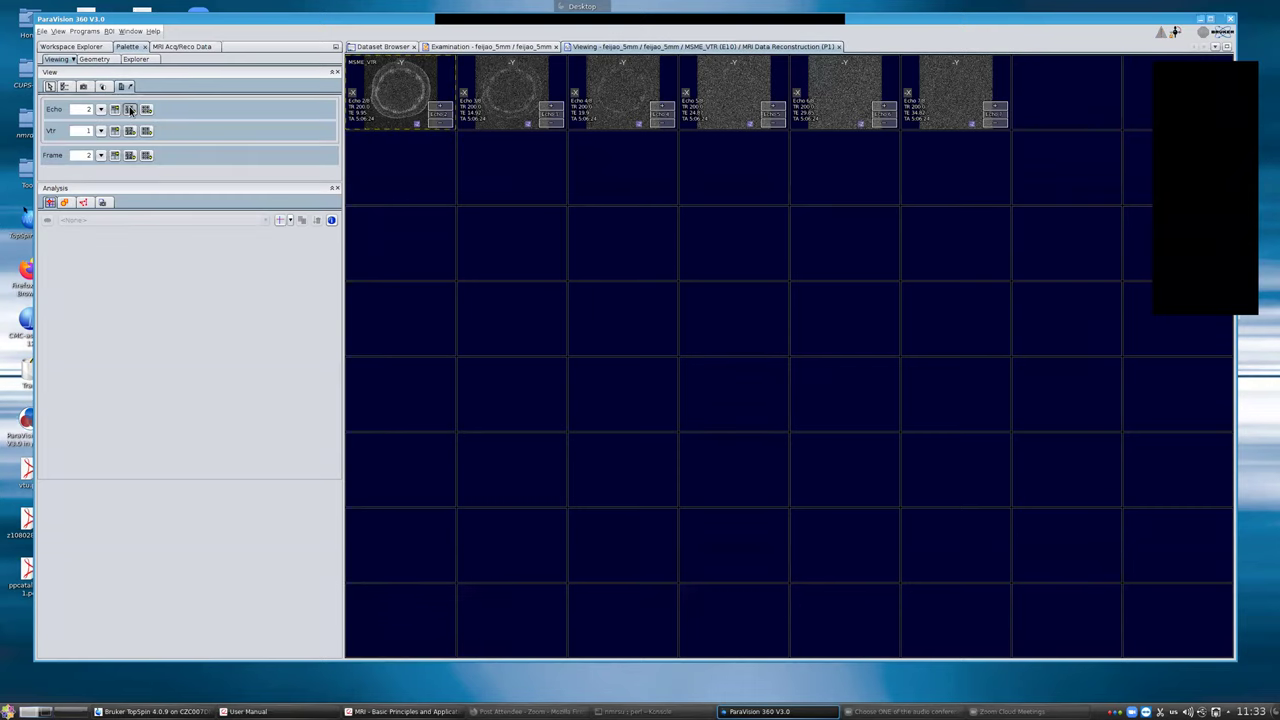
pyautogui.click(129, 109)
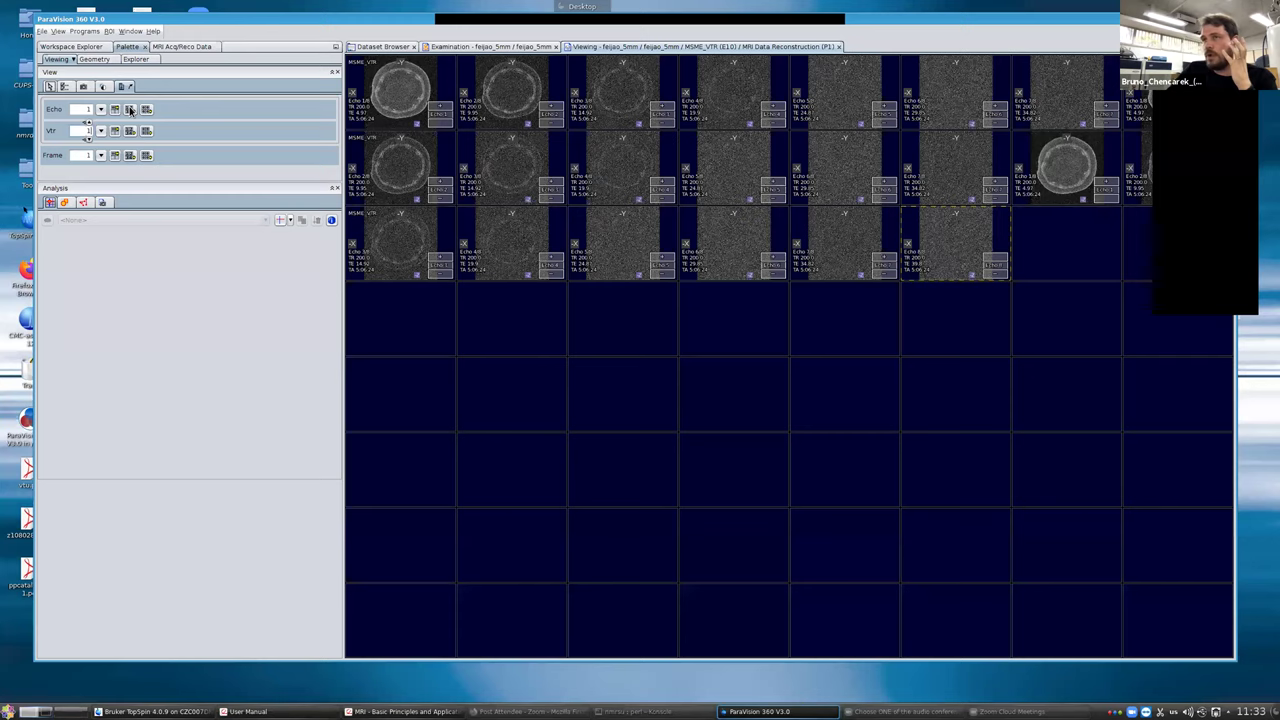
pyautogui.click(129, 109)
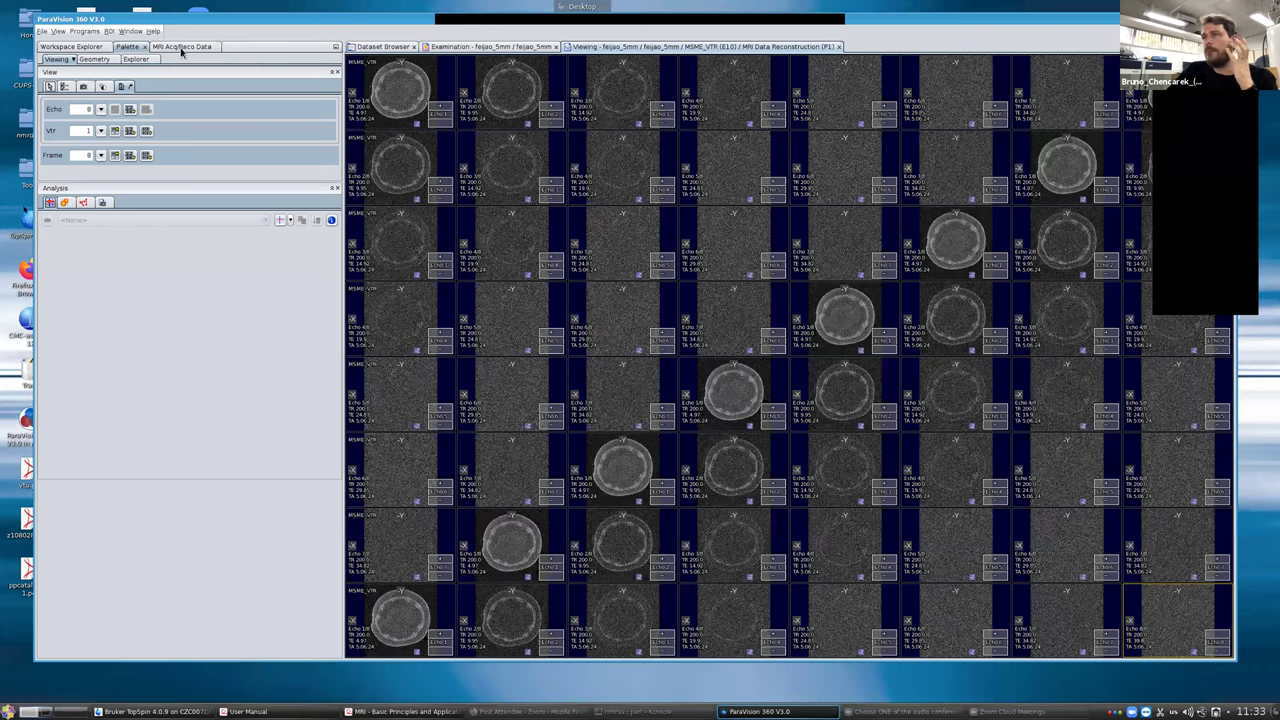
pyautogui.click(129, 109)
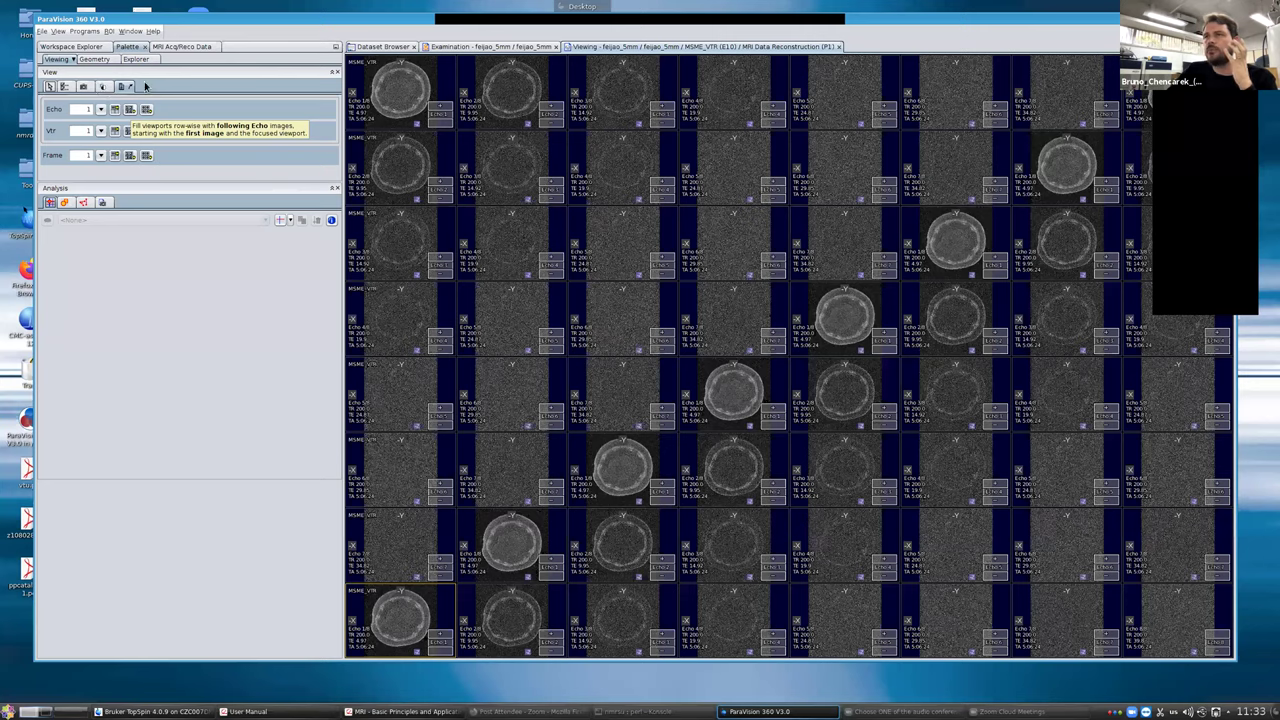
# Step: Try a 4 by 8 viewport layout for the echo images and settle on 8 by 4
pyautogui.click(72, 128)
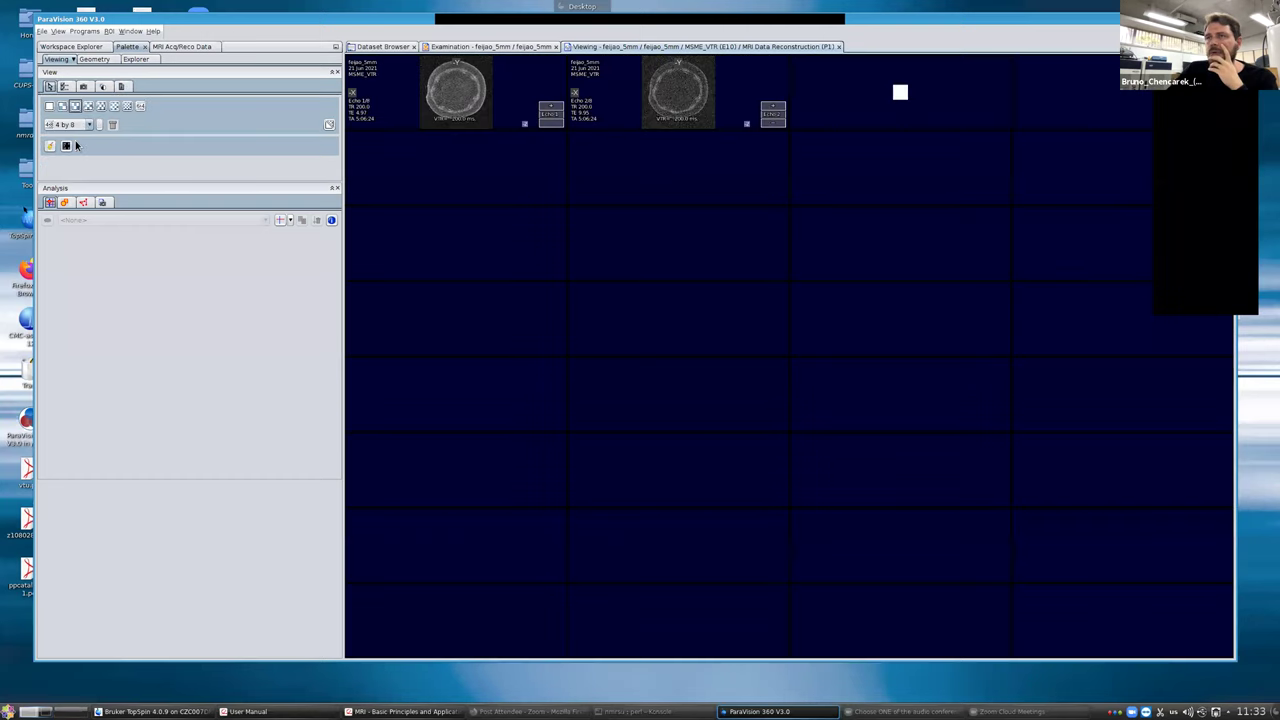
pyautogui.click(67, 147)
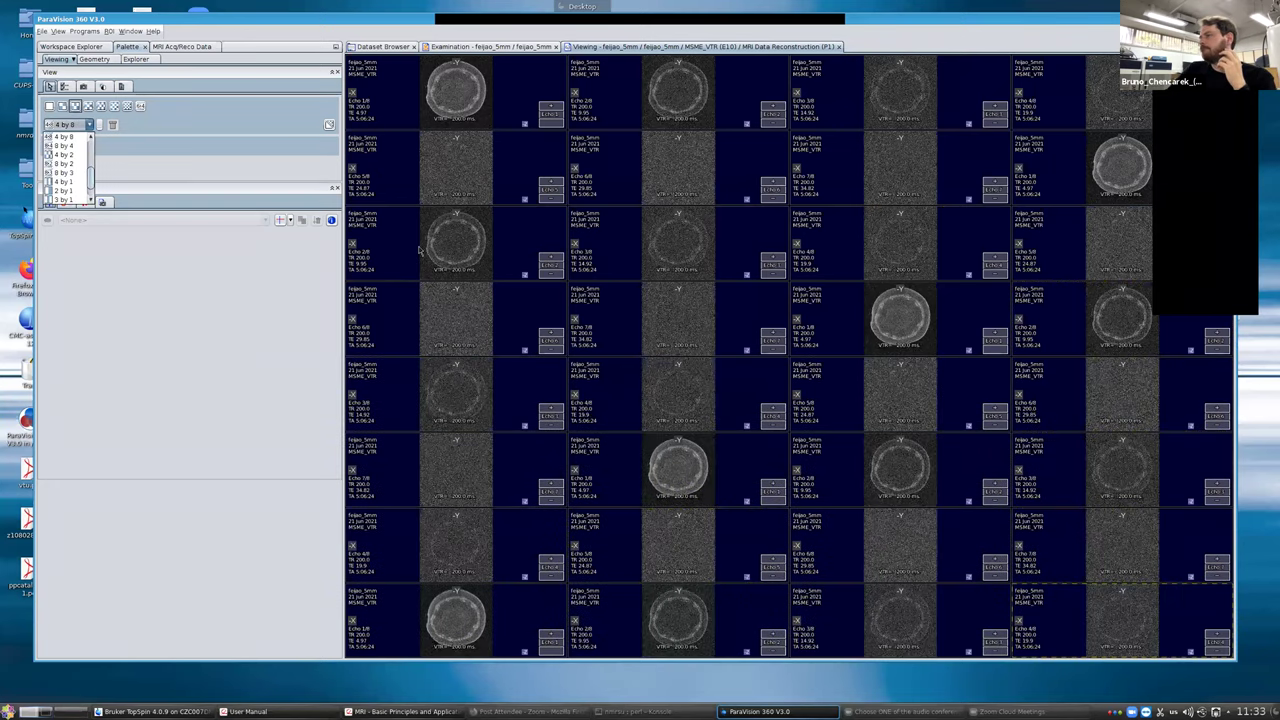
pyautogui.press('Down')
pyautogui.press('Return')
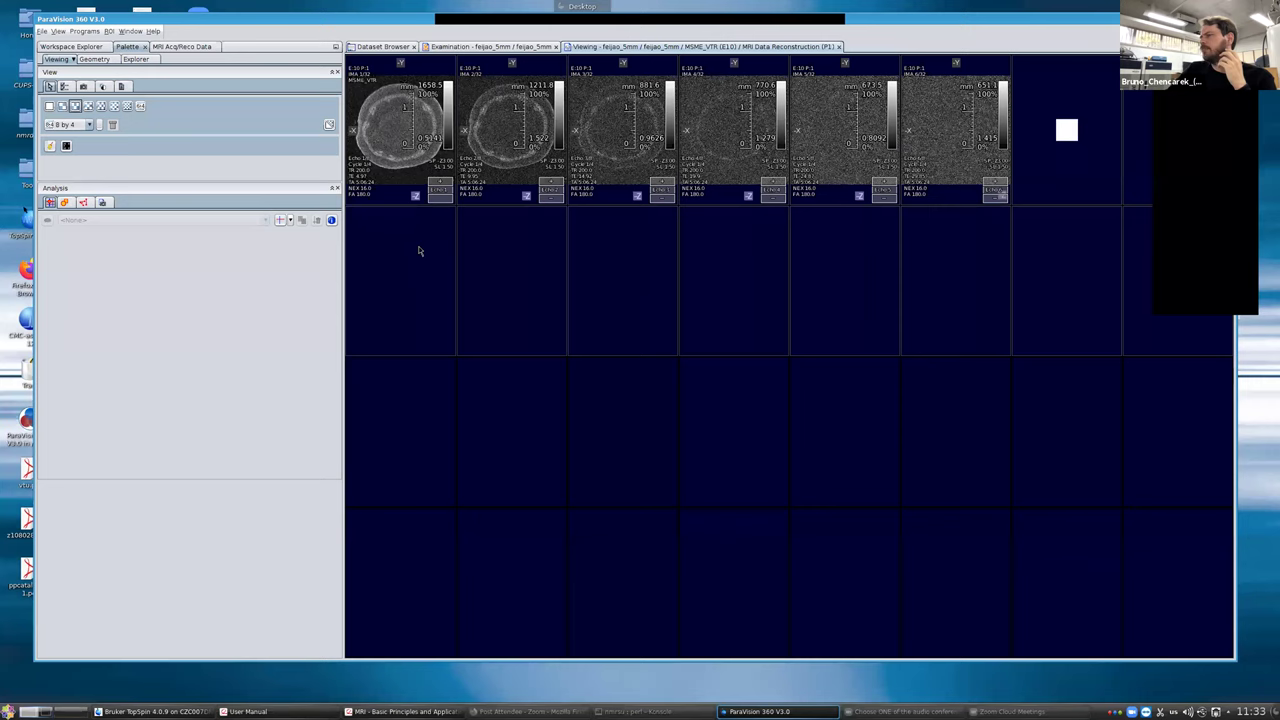
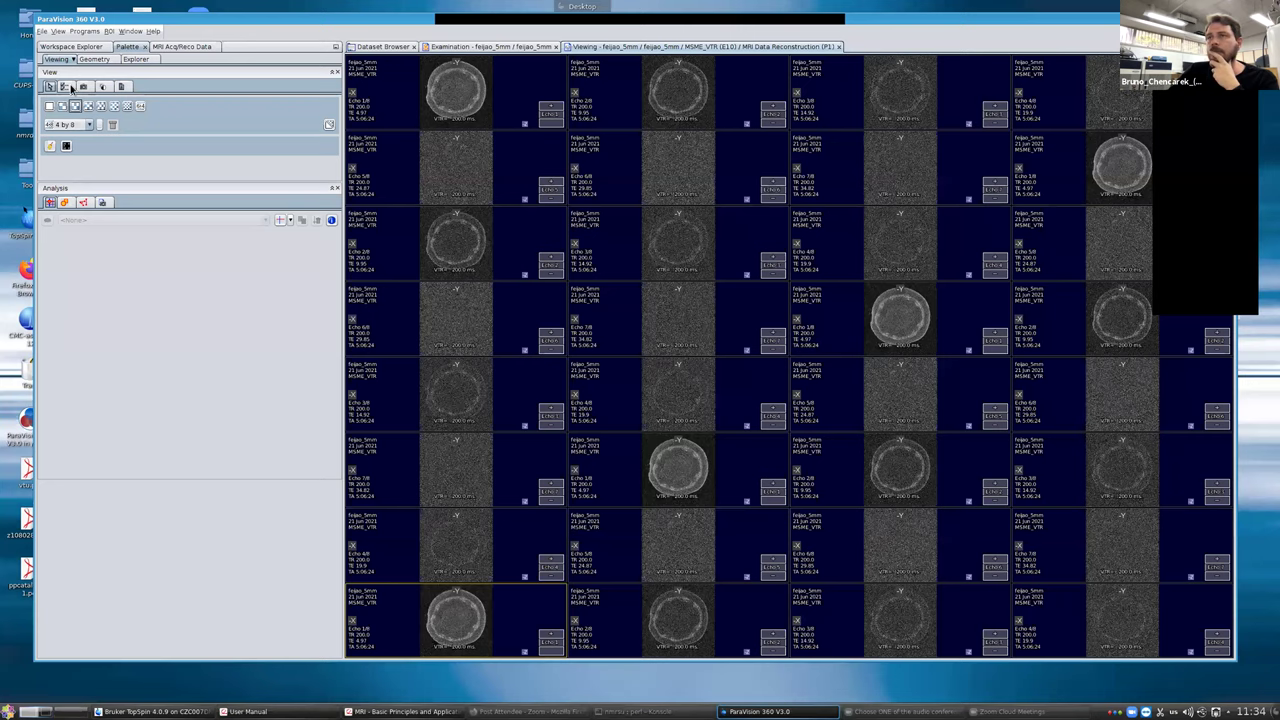
# Step: Switch the viewports to a 4 by 4 layout and fill them with the MSME_VTR echo images
pyautogui.click(66, 87)
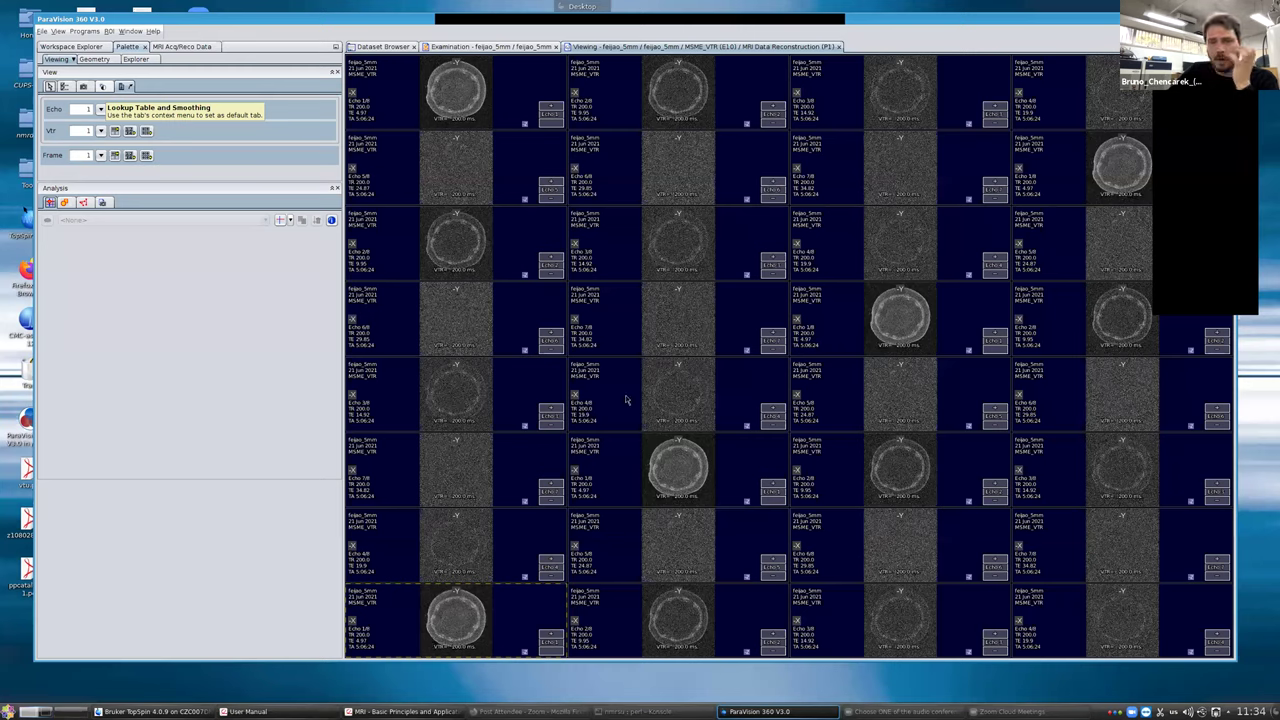
pyautogui.click(102, 87)
pyautogui.click(62, 154)
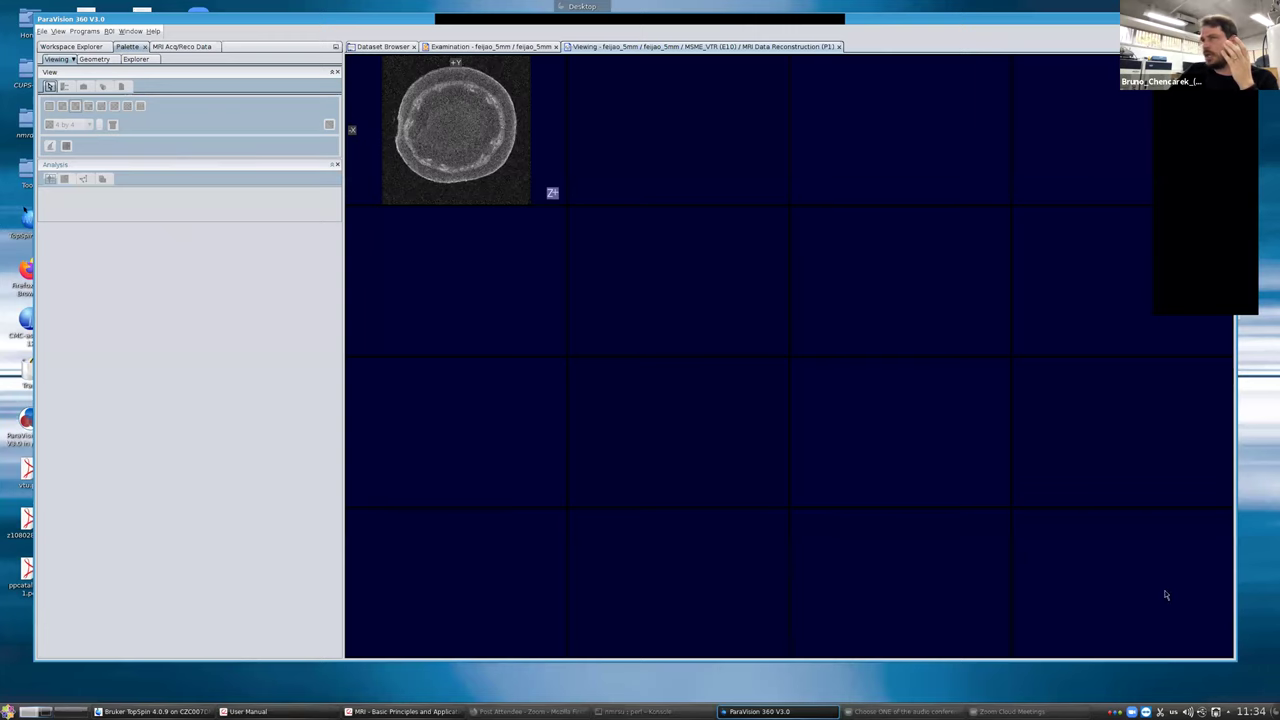
pyautogui.click(101, 104)
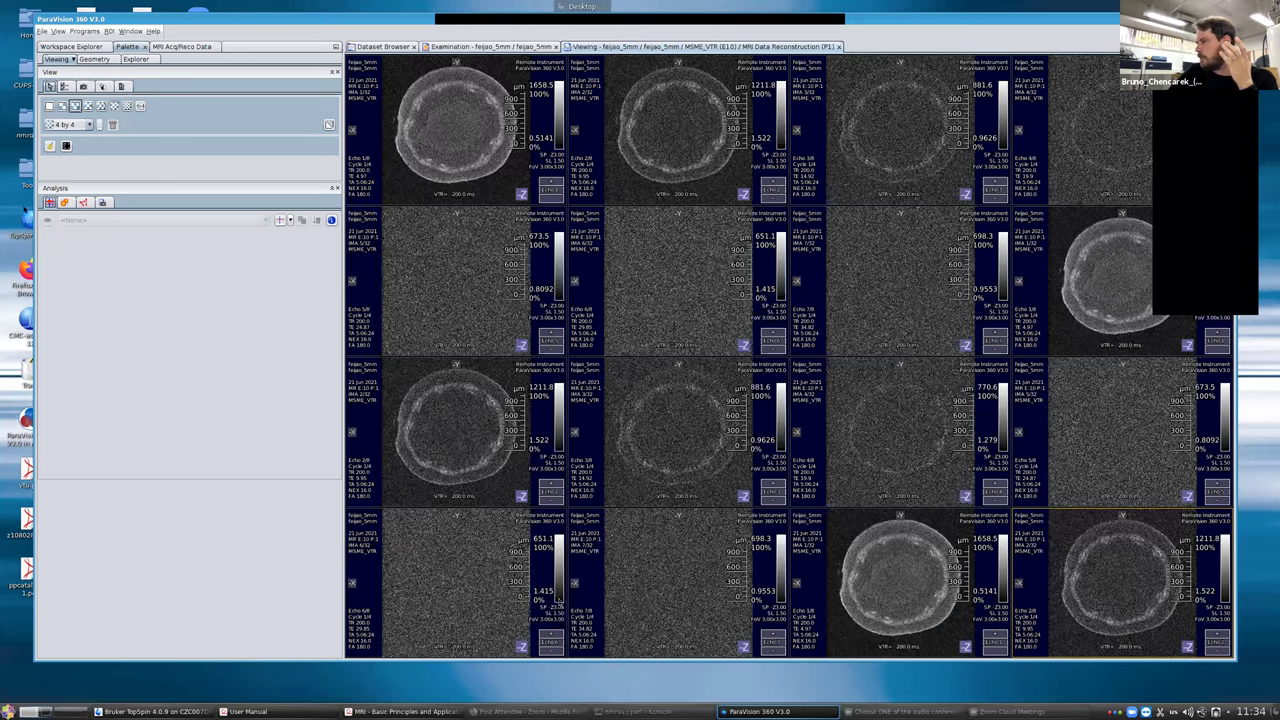
# Step: Fill the bottom viewport row with echoes 1 to 4 at VTR 200 ms and the row above it at VTR 440.5 ms
pyautogui.click(470, 580)
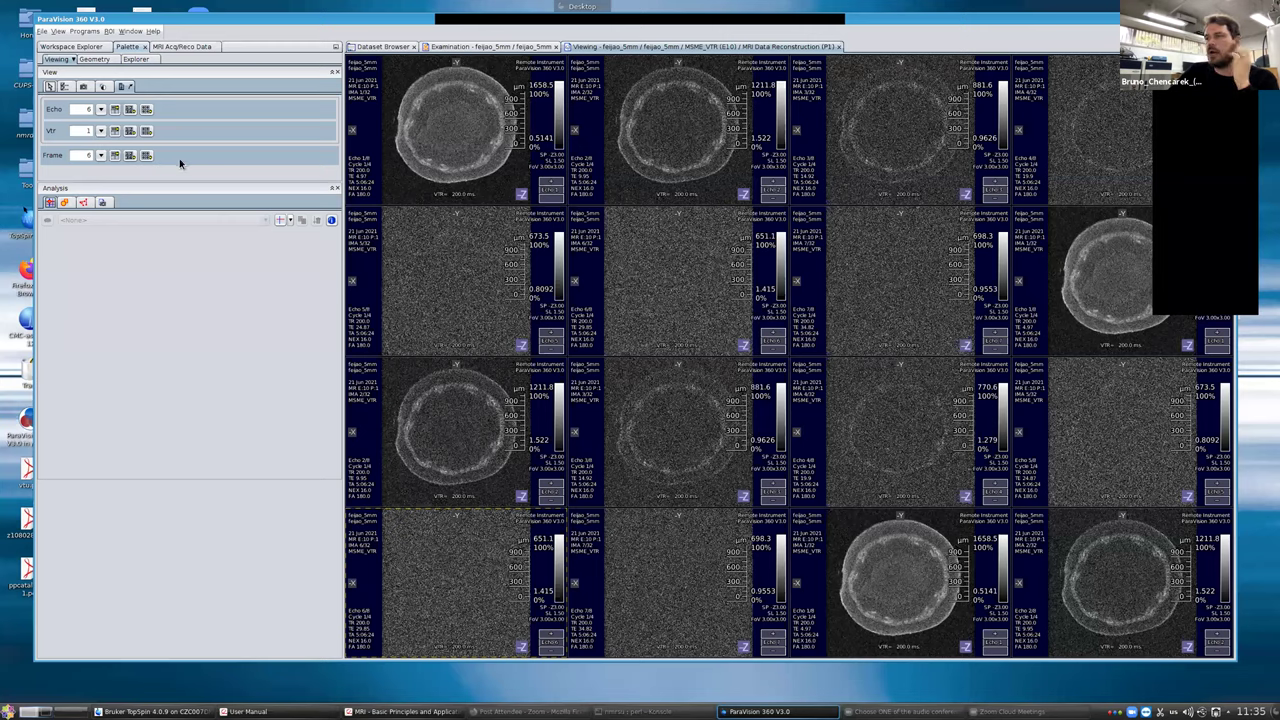
pyautogui.click(118, 113)
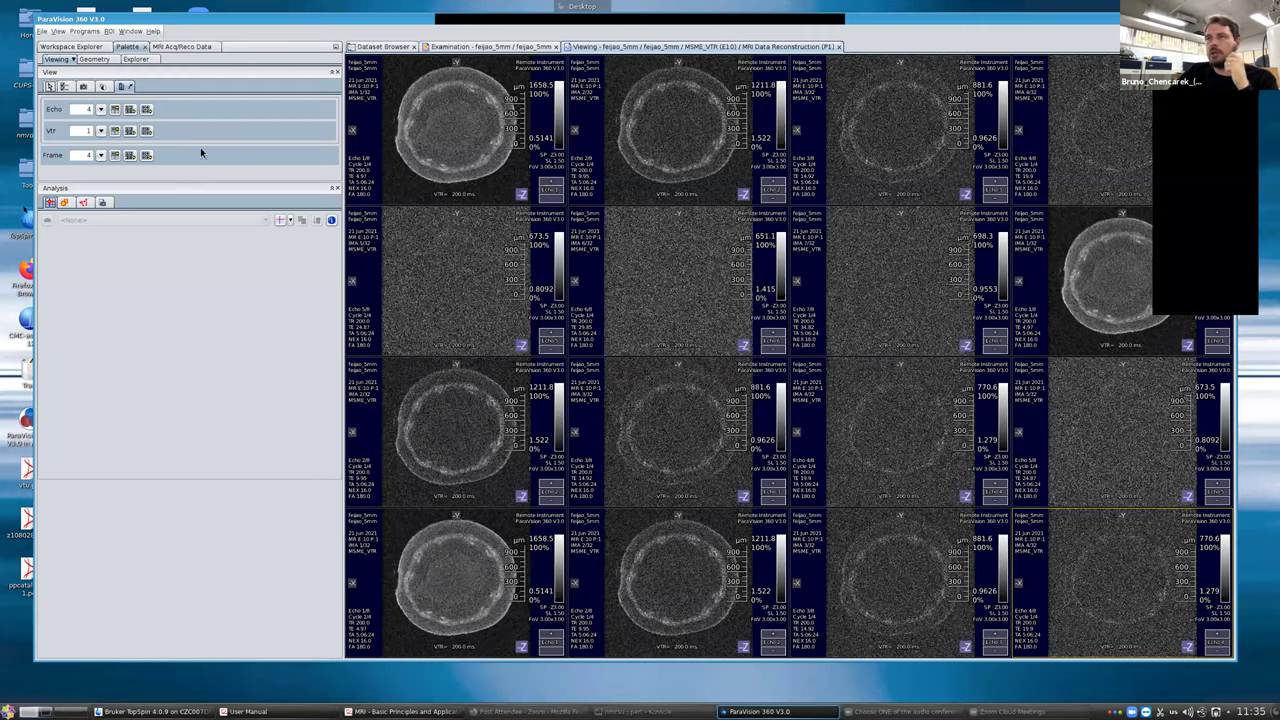
pyautogui.click(131, 130)
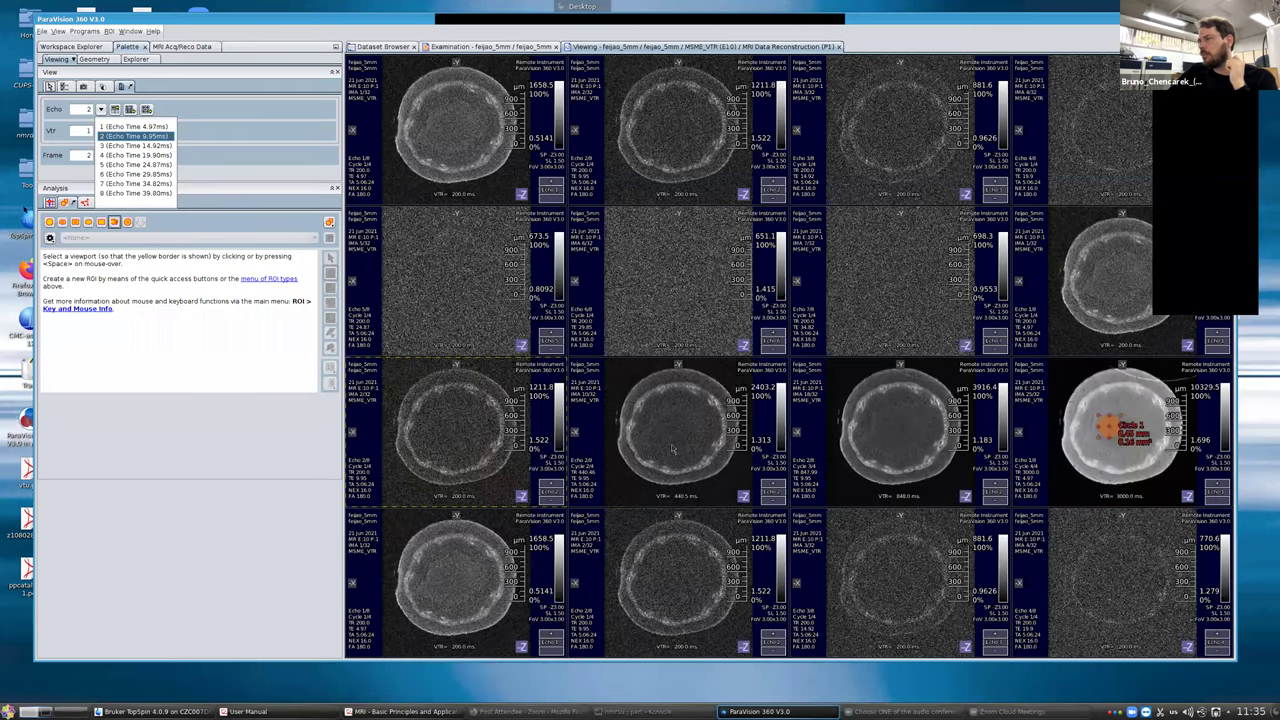
pyautogui.click(100, 133)
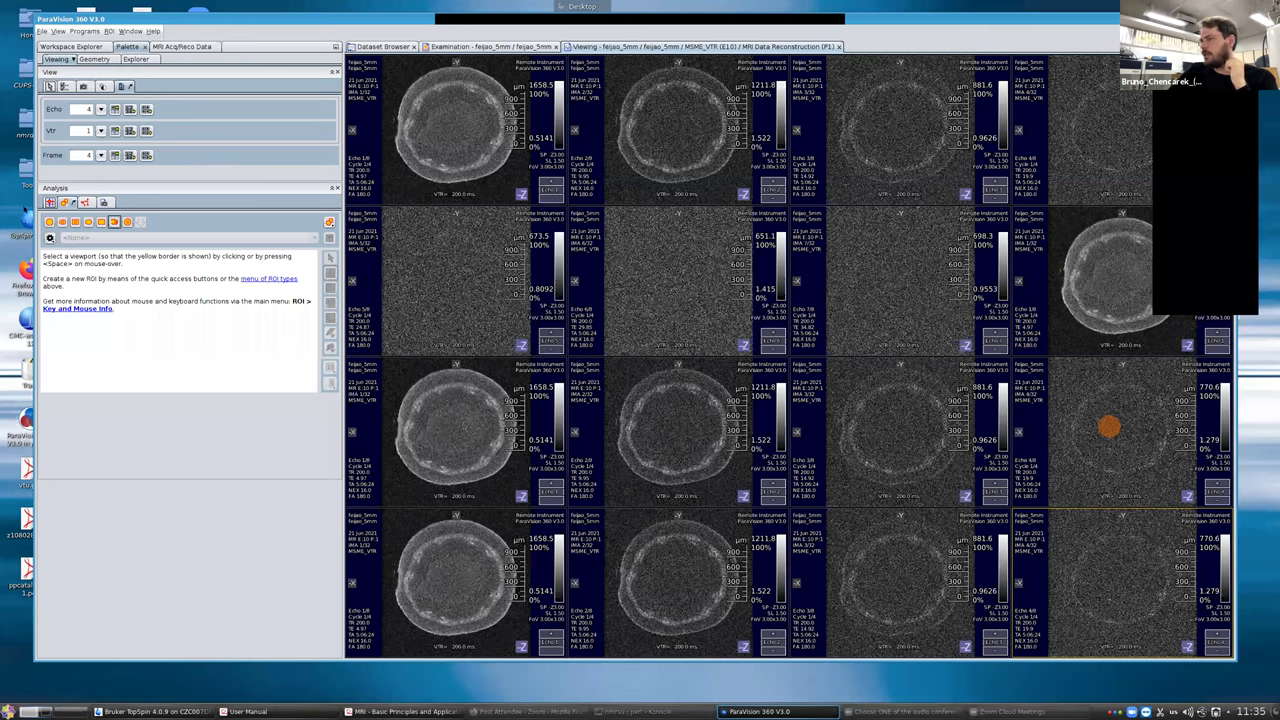
pyautogui.scroll(-1, 462, 427)
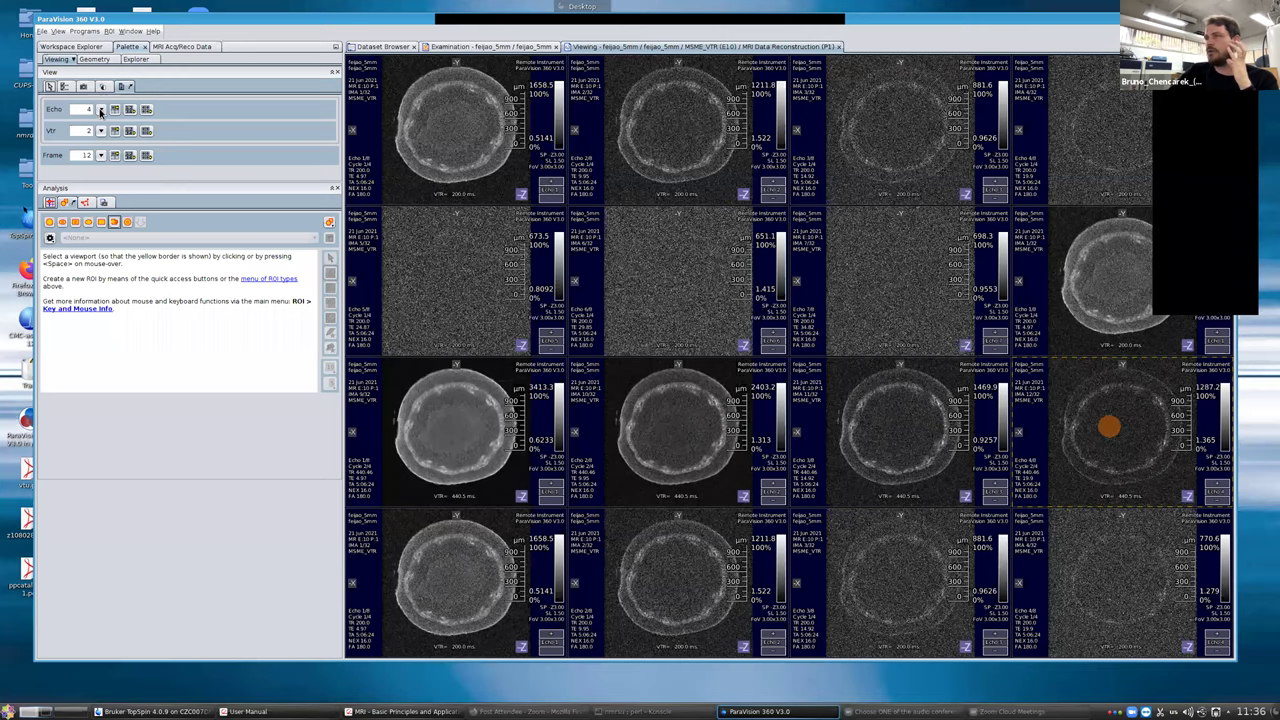
# Step: Fill the second viewport row with echoes 1 to 4 at VTR 848 ms and the top row at VTR 3000 ms
pyautogui.click(100, 111)
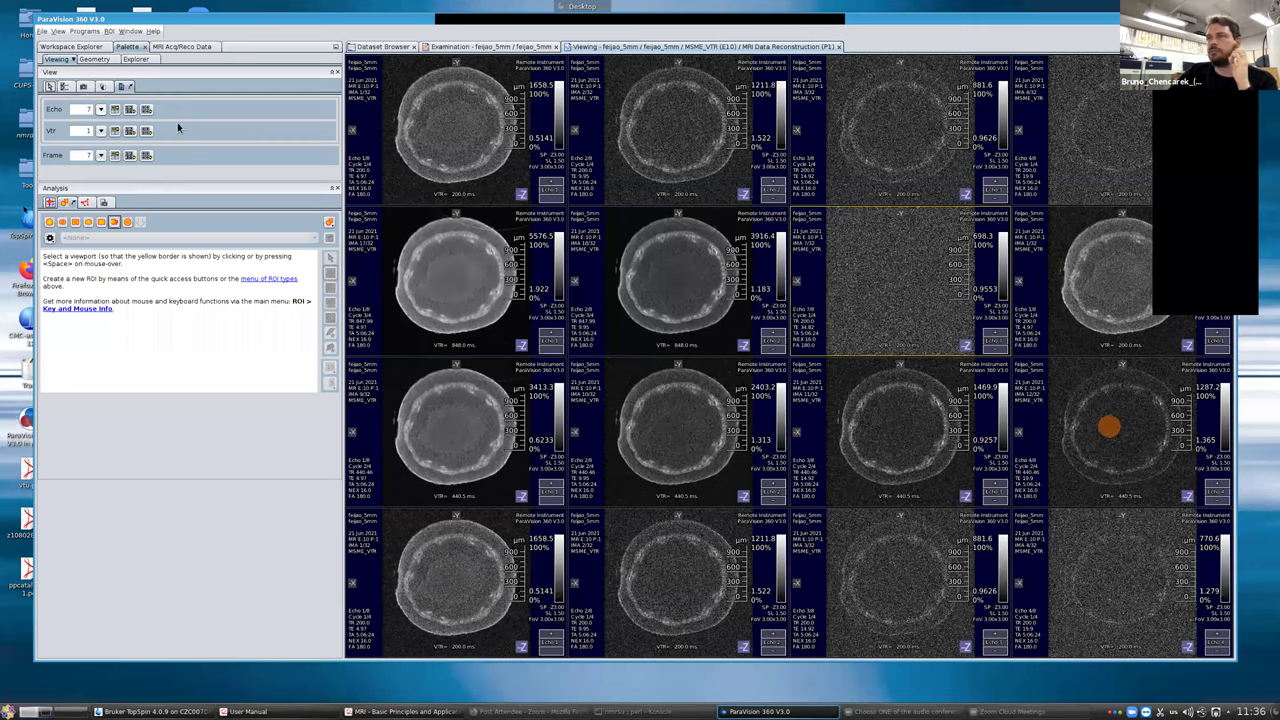
pyautogui.click(100, 131)
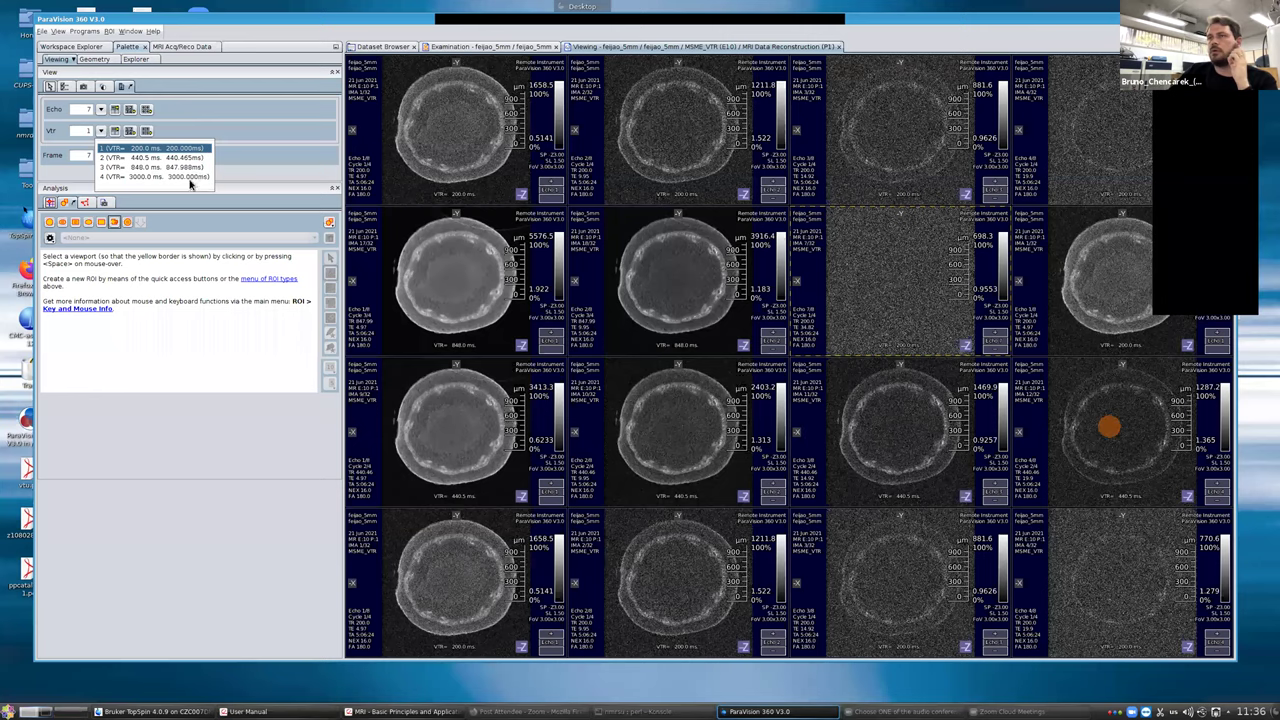
pyautogui.click(150, 167)
pyautogui.click(100, 109)
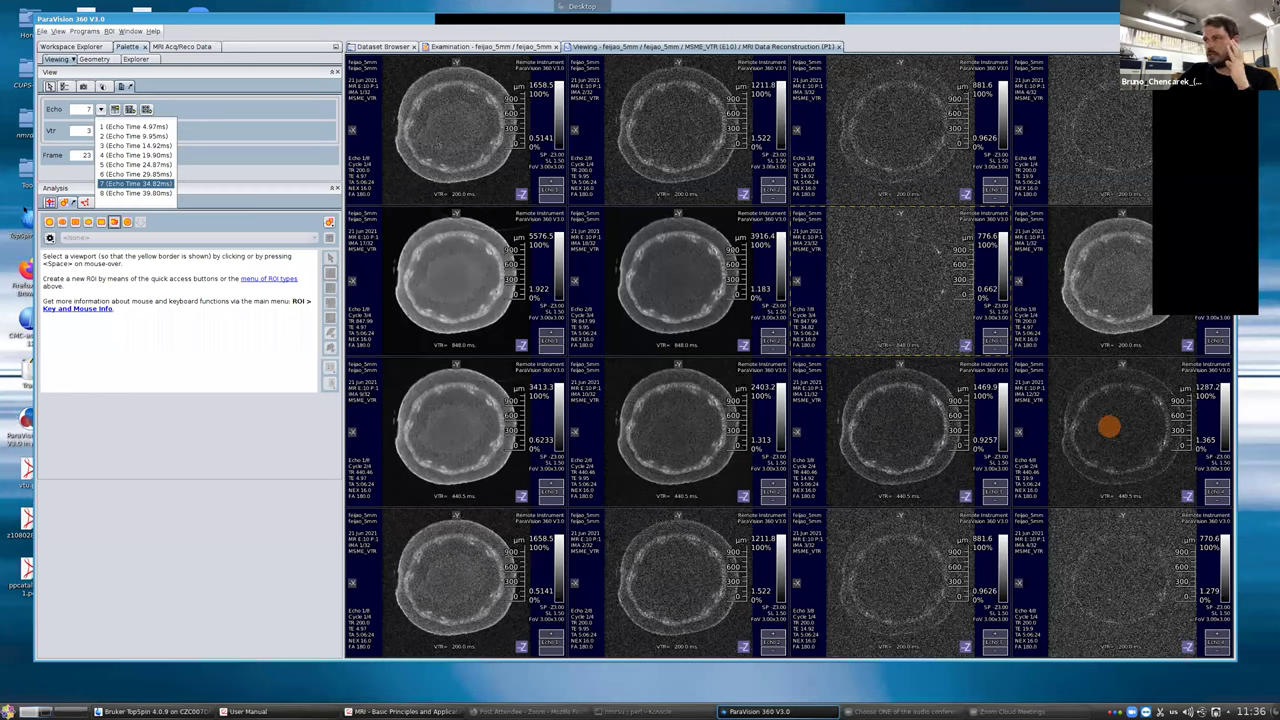
pyautogui.click(441, 151)
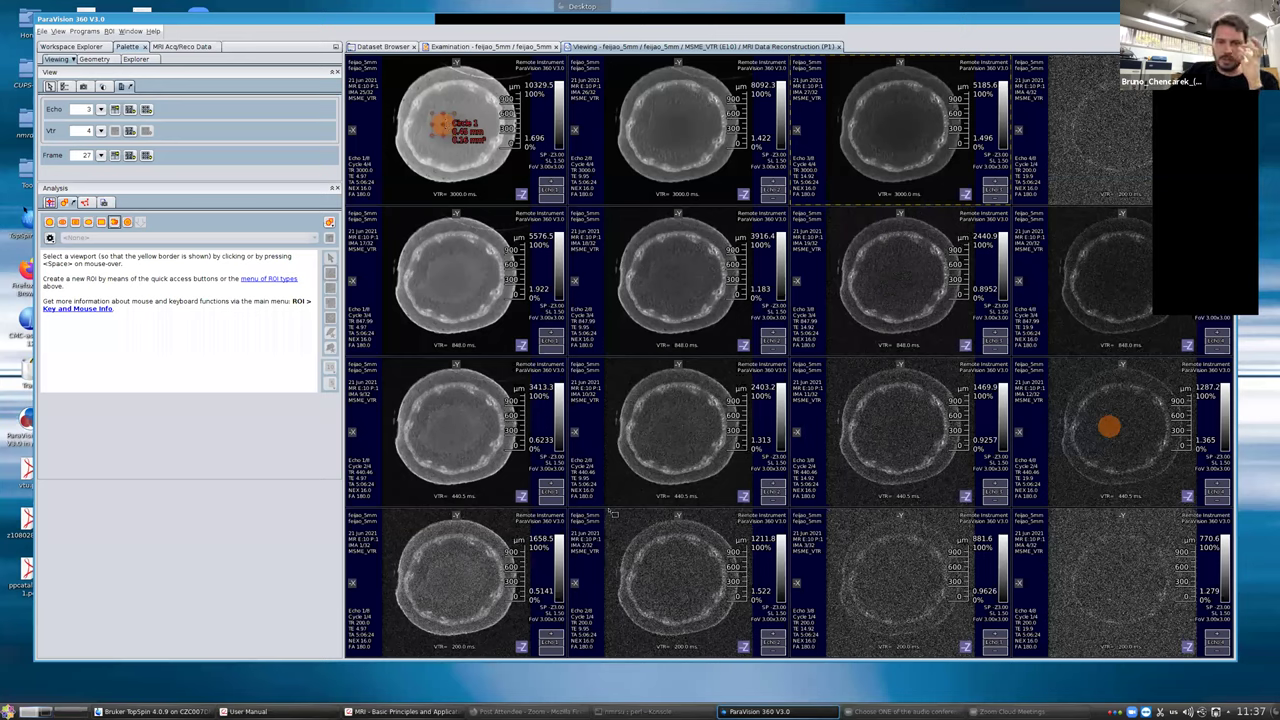
pyautogui.press('pagedown')
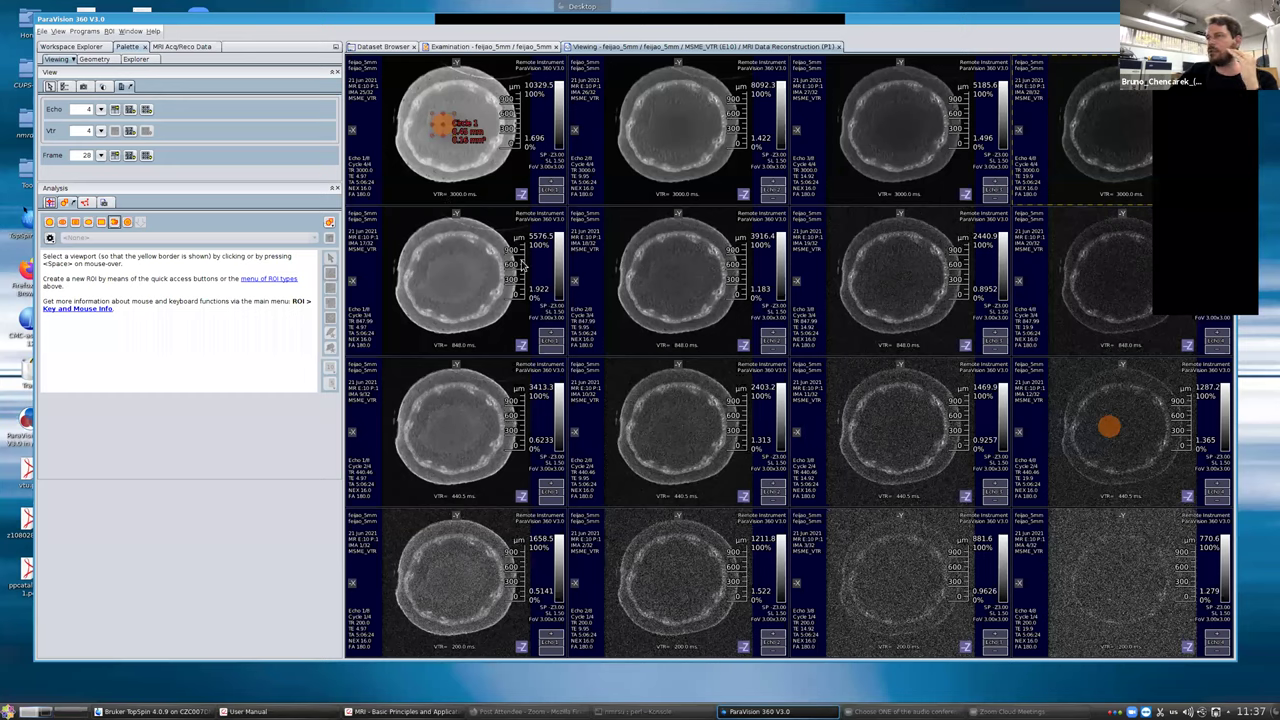
# Step: Apply the intensity scaling of the first echo at VTR 3000 ms to all viewports and adjust the lookup table of the VTR 848 ms first echo
pyautogui.click(492, 204)
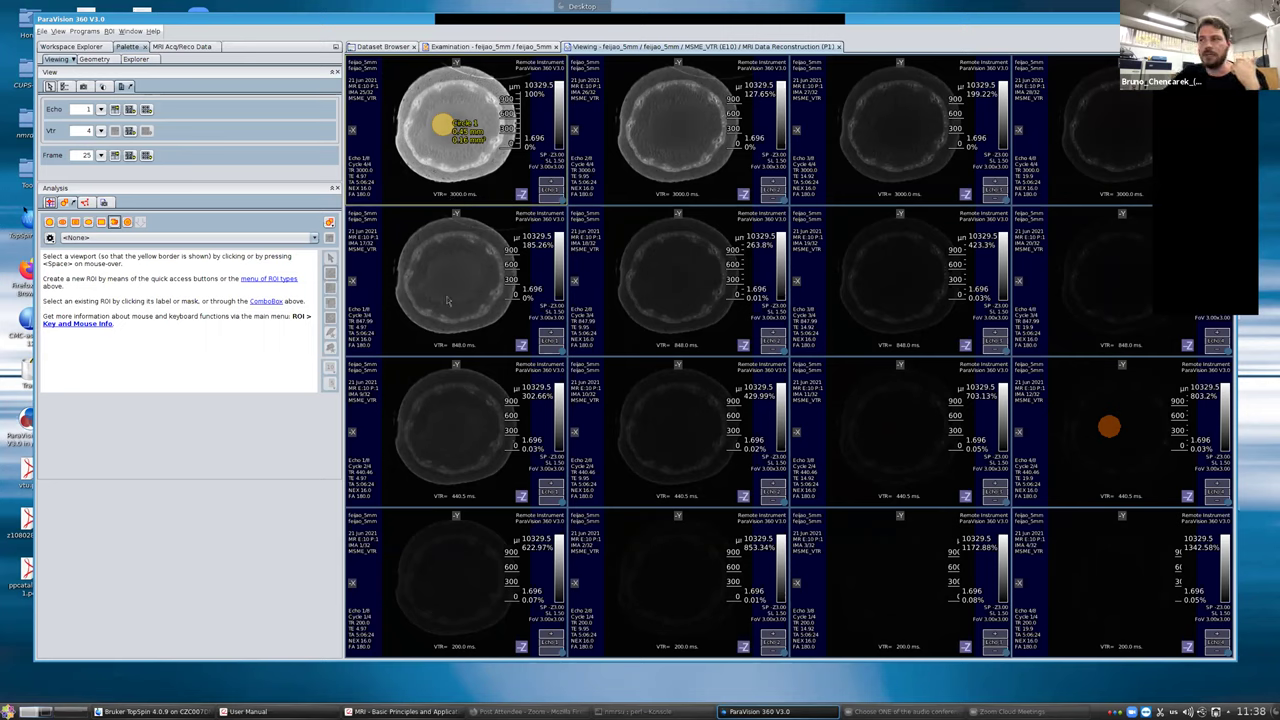
pyautogui.click(447, 300)
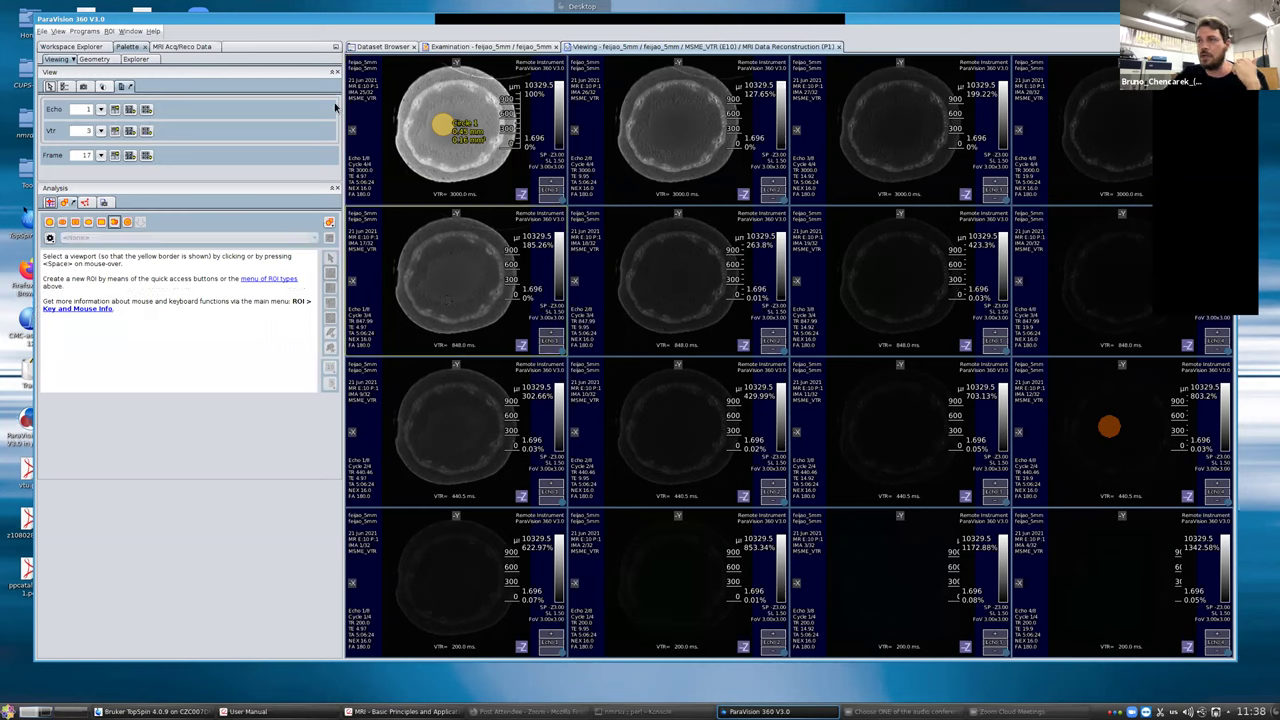
pyautogui.moveTo(271, 100); pyautogui.dragTo(293, 101)
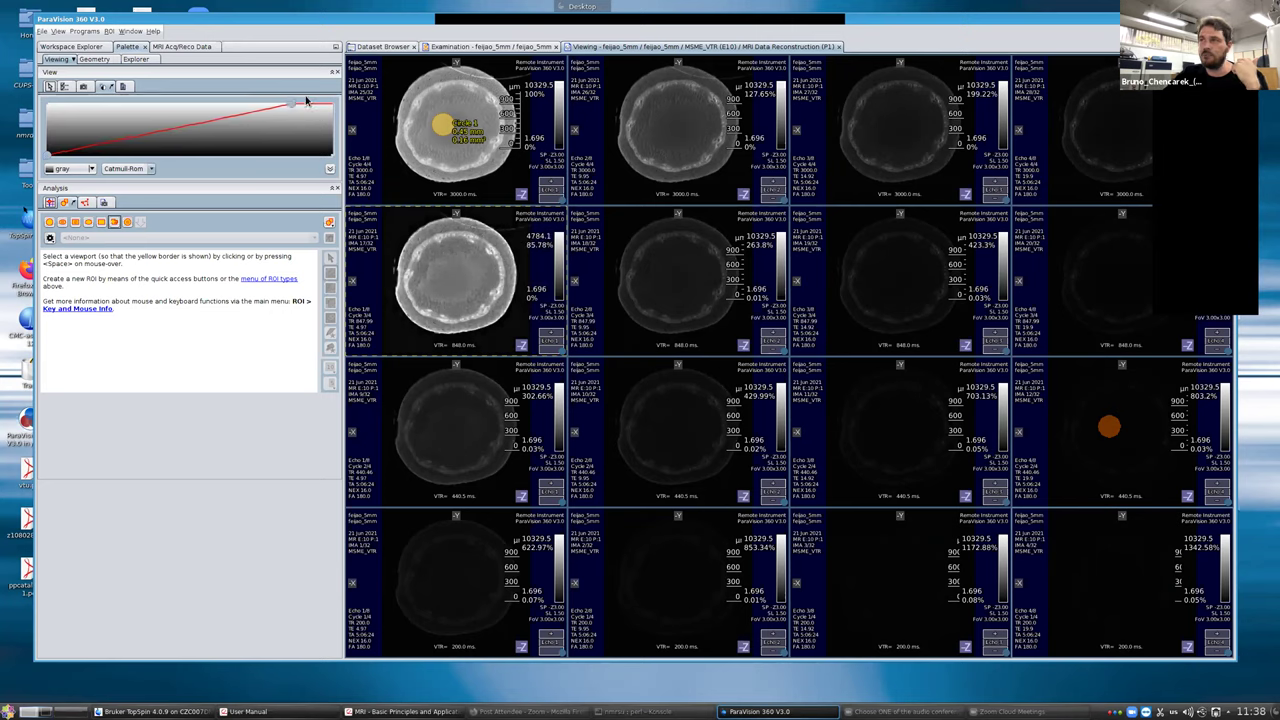
pyautogui.moveTo(292, 103); pyautogui.dragTo(295, 104)
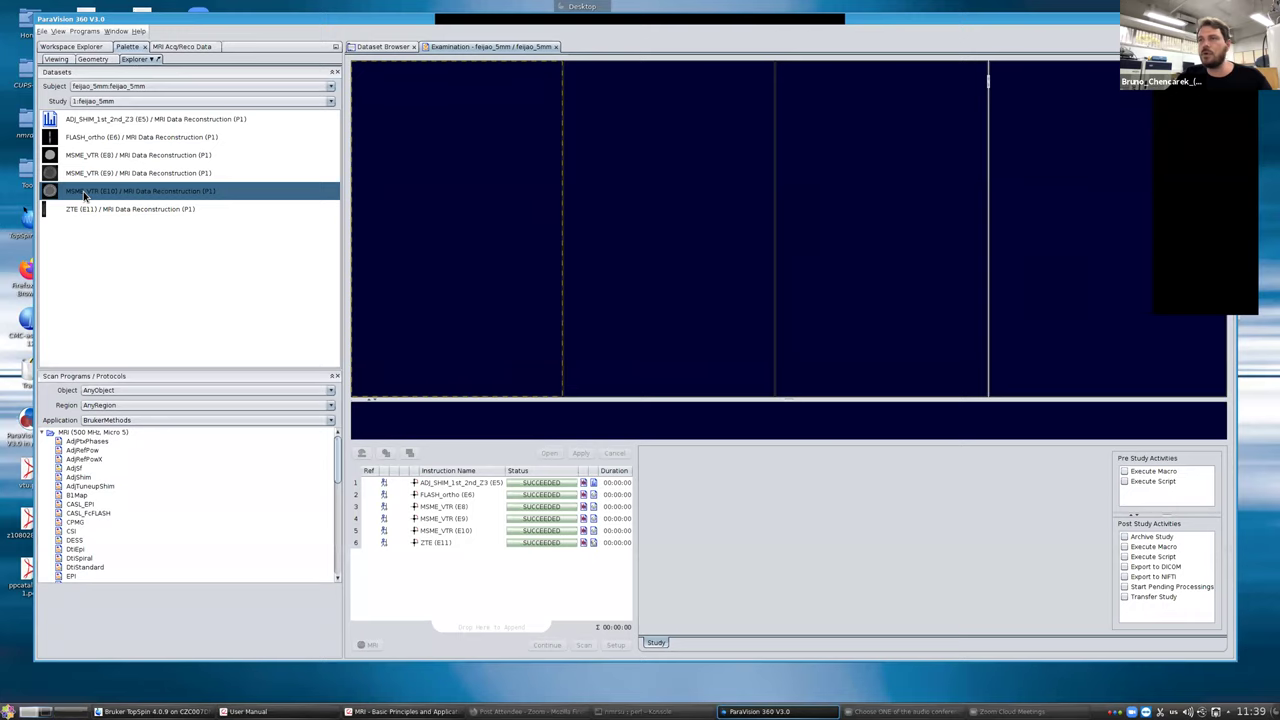
# Step: Open the MSME_VTR (E10) reconstruction in Image Sequence Analysis and display its VTR 3000 ms frame
pyautogui.rightClick(91, 193)
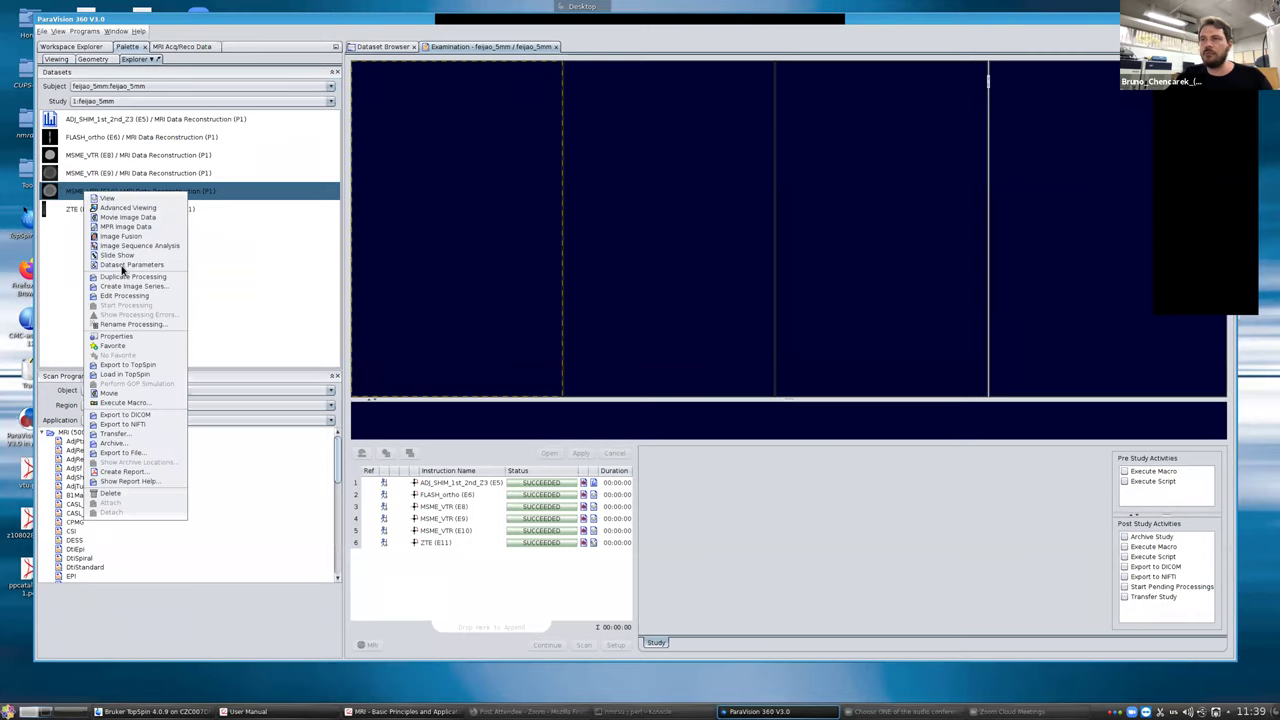
pyautogui.click(121, 246)
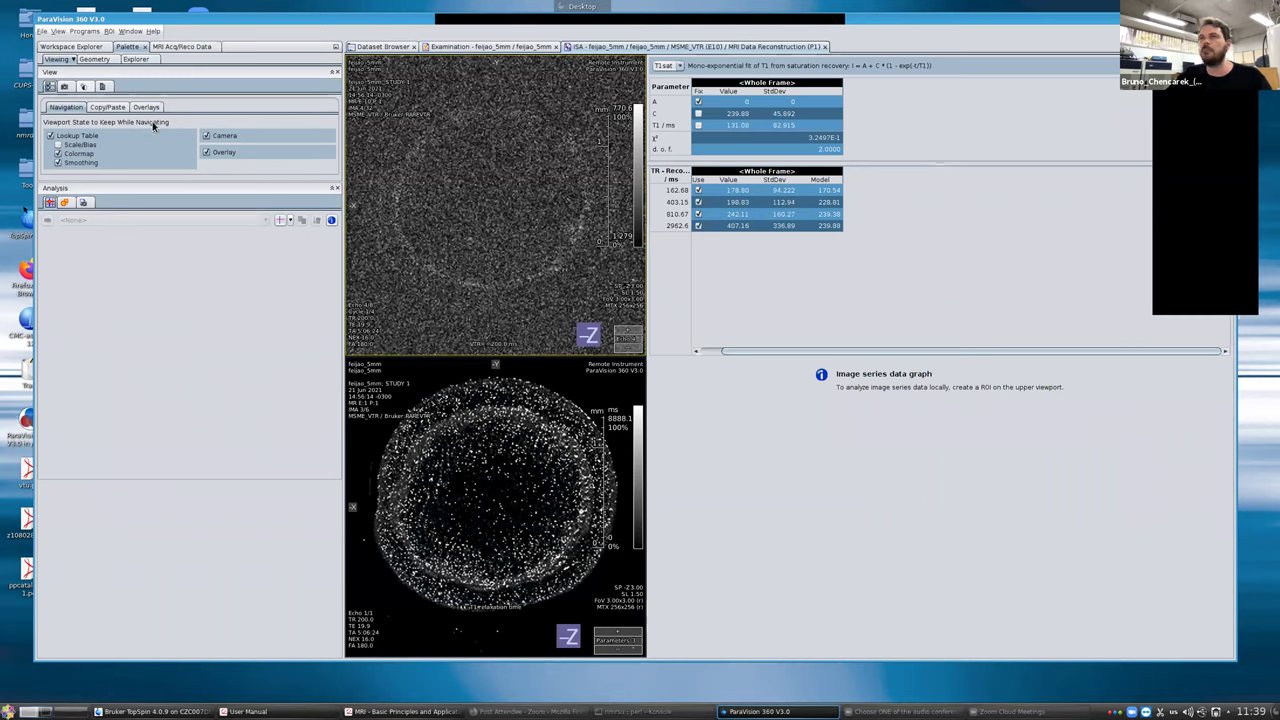
pyautogui.click(102, 86)
pyautogui.click(100, 130)
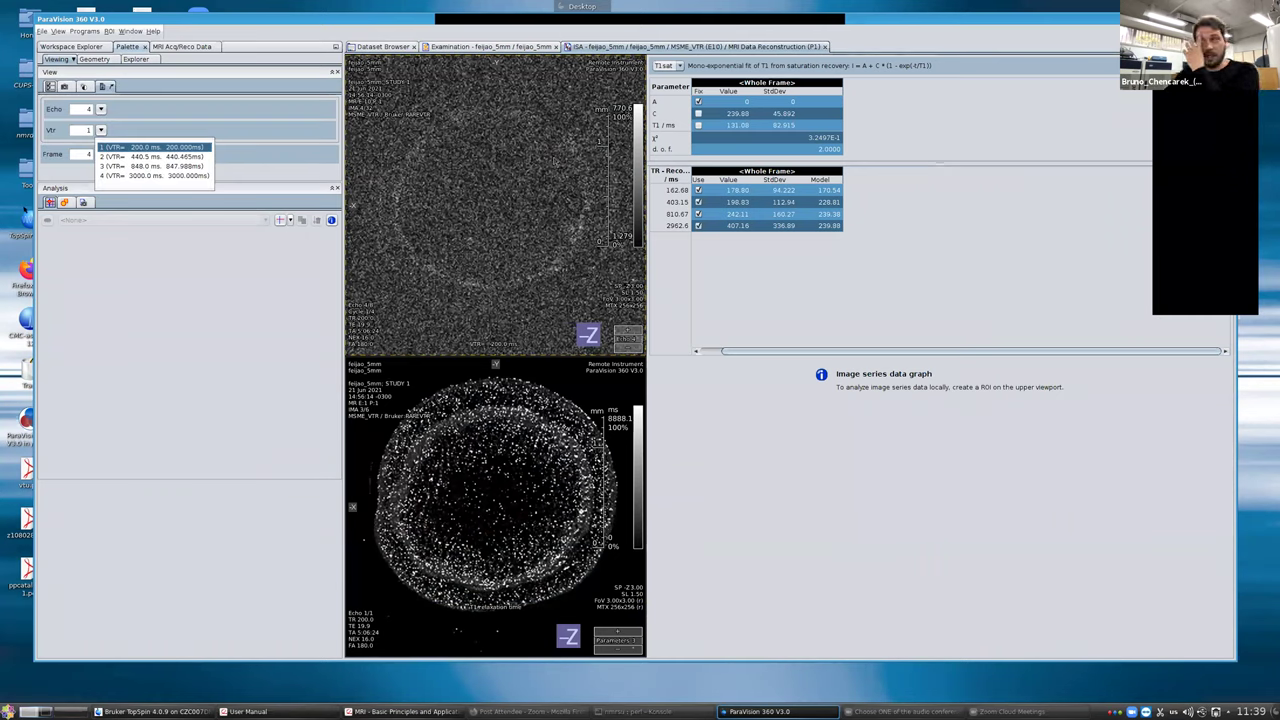
pyautogui.press('Down')
pyautogui.press('Down')
pyautogui.press('Down')
pyautogui.press('Return')
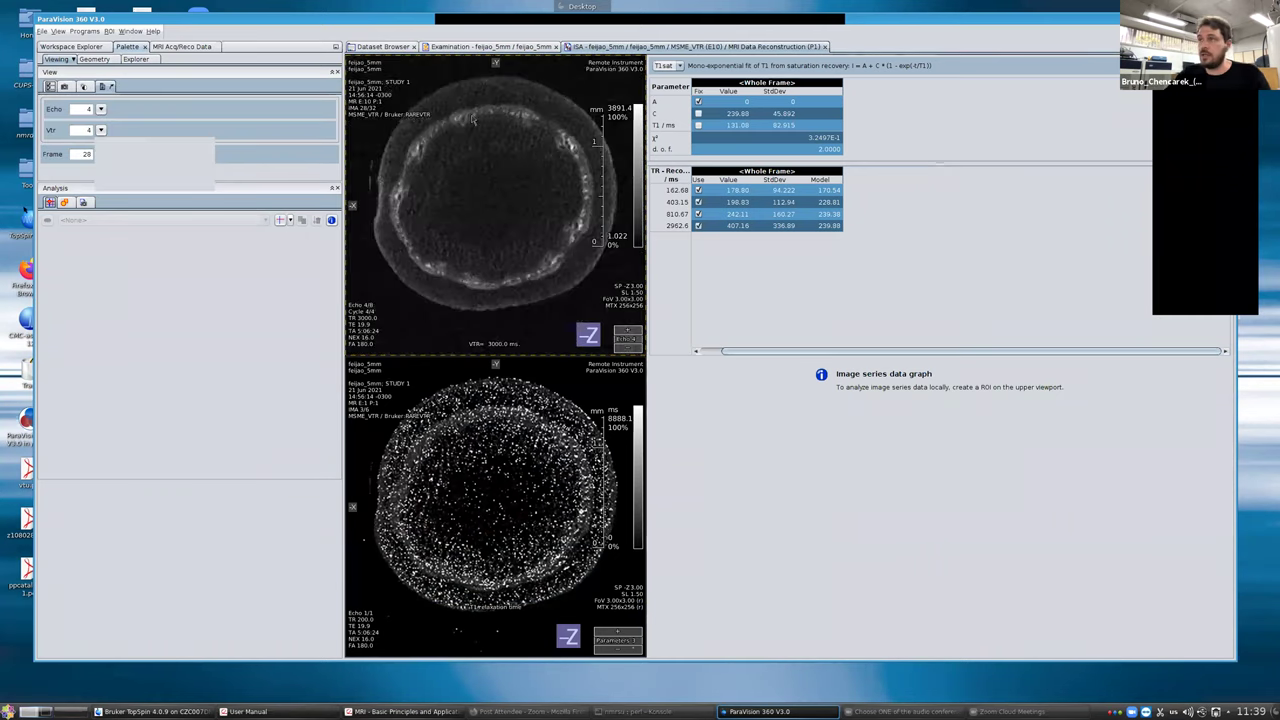
# Step: Display echo 1 and reposition the 0.45 mm circular ROI inside the bean to compare the T1 saturation-recovery fit at different spots
pyautogui.click(470, 196)
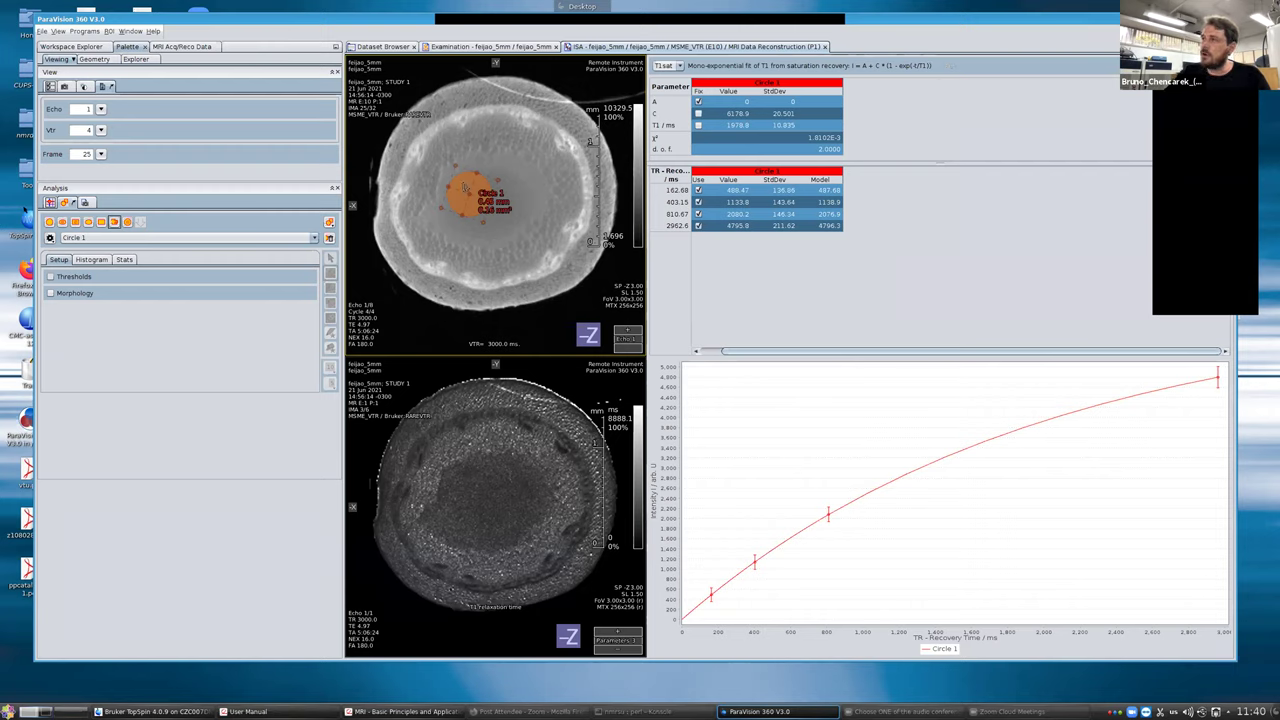
pyautogui.moveTo(452, 180); pyautogui.dragTo(422, 150)
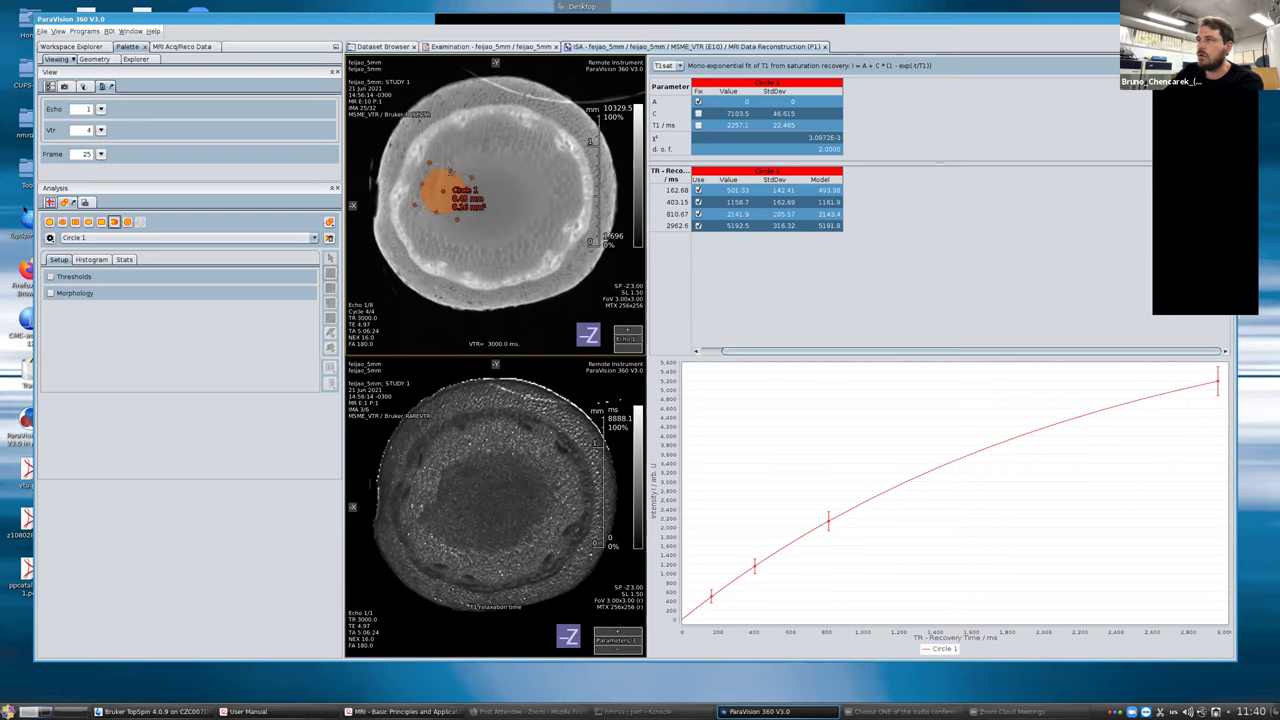
pyautogui.moveTo(440, 192); pyautogui.dragTo(448, 170)
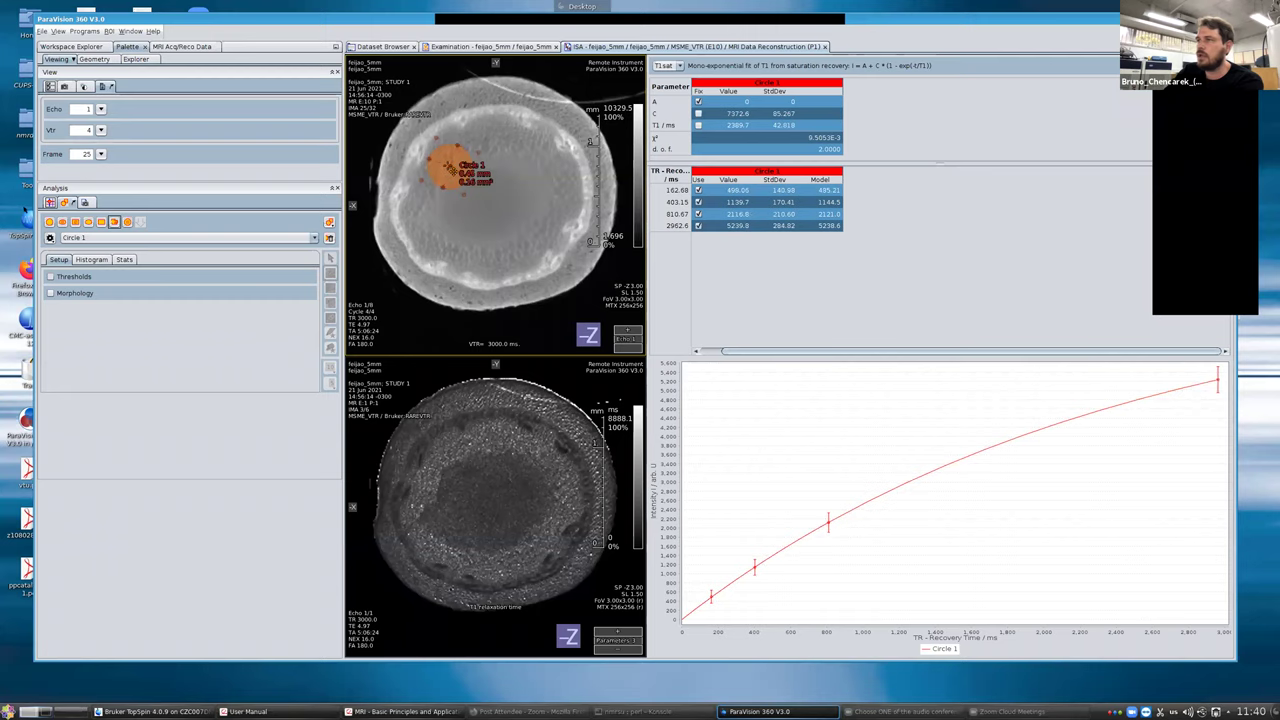
pyautogui.press('Escape')
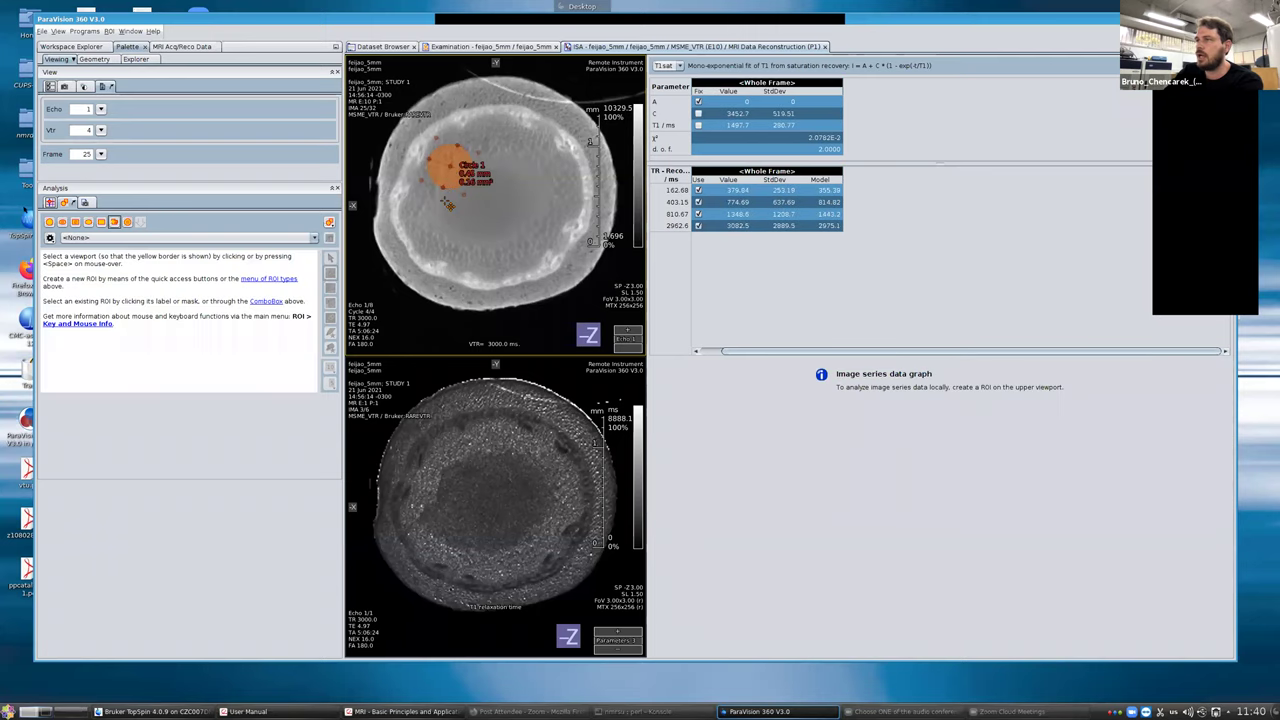
pyautogui.click(470, 212)
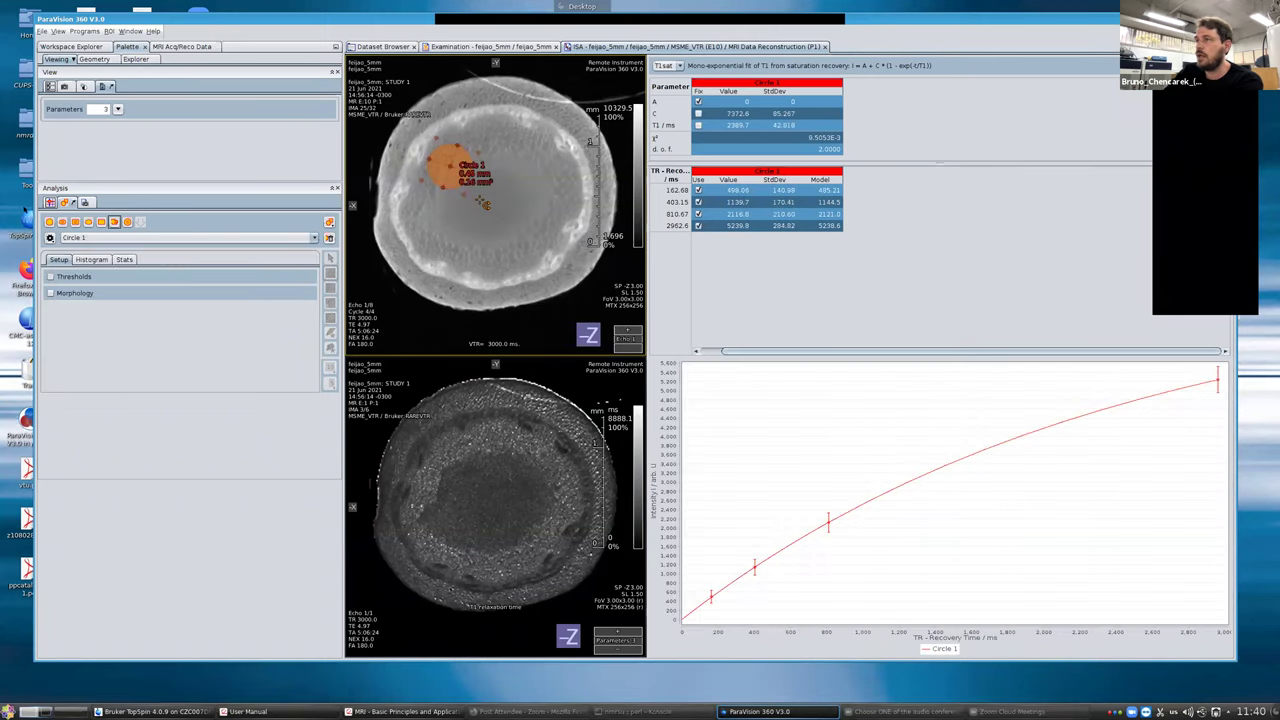
pyautogui.moveTo(448, 172); pyautogui.dragTo(455, 187)
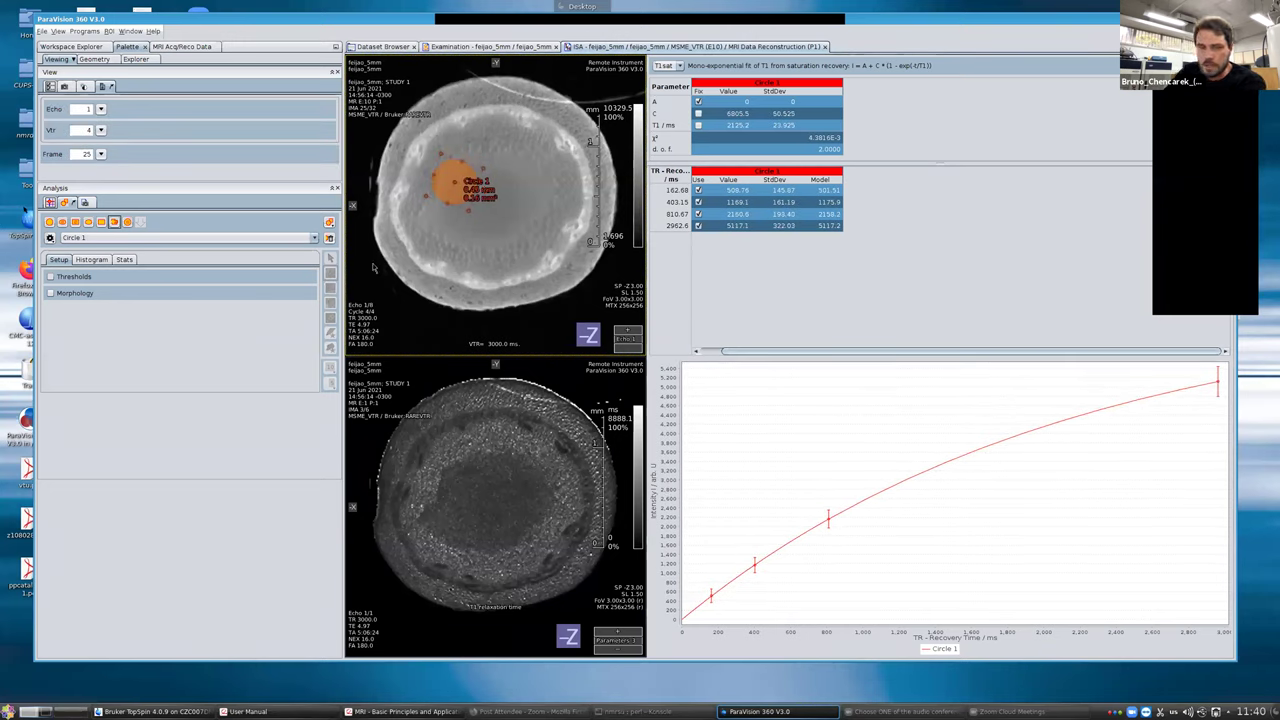
pyautogui.moveTo(452, 182); pyautogui.dragTo(460, 188)
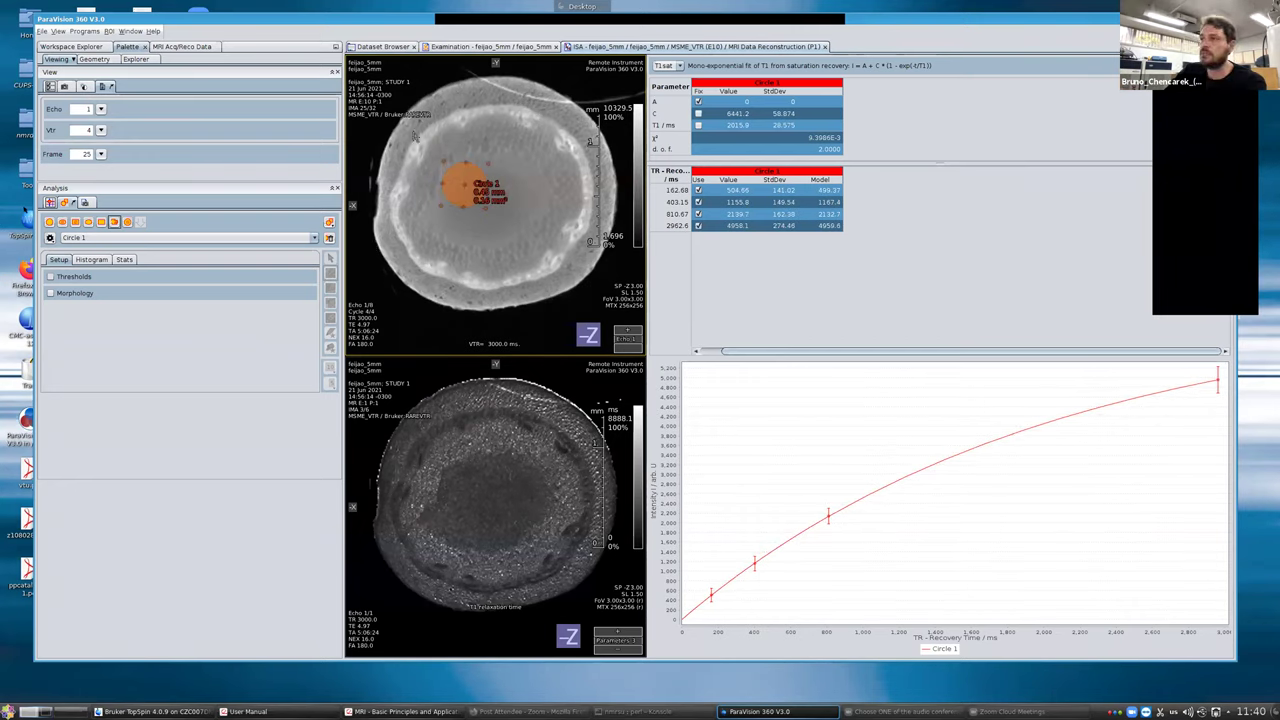
# Step: Compare the T2vtr and T1sat fits for the circular ROI, moving it to the centre of the bean
pyautogui.click(640, 46)
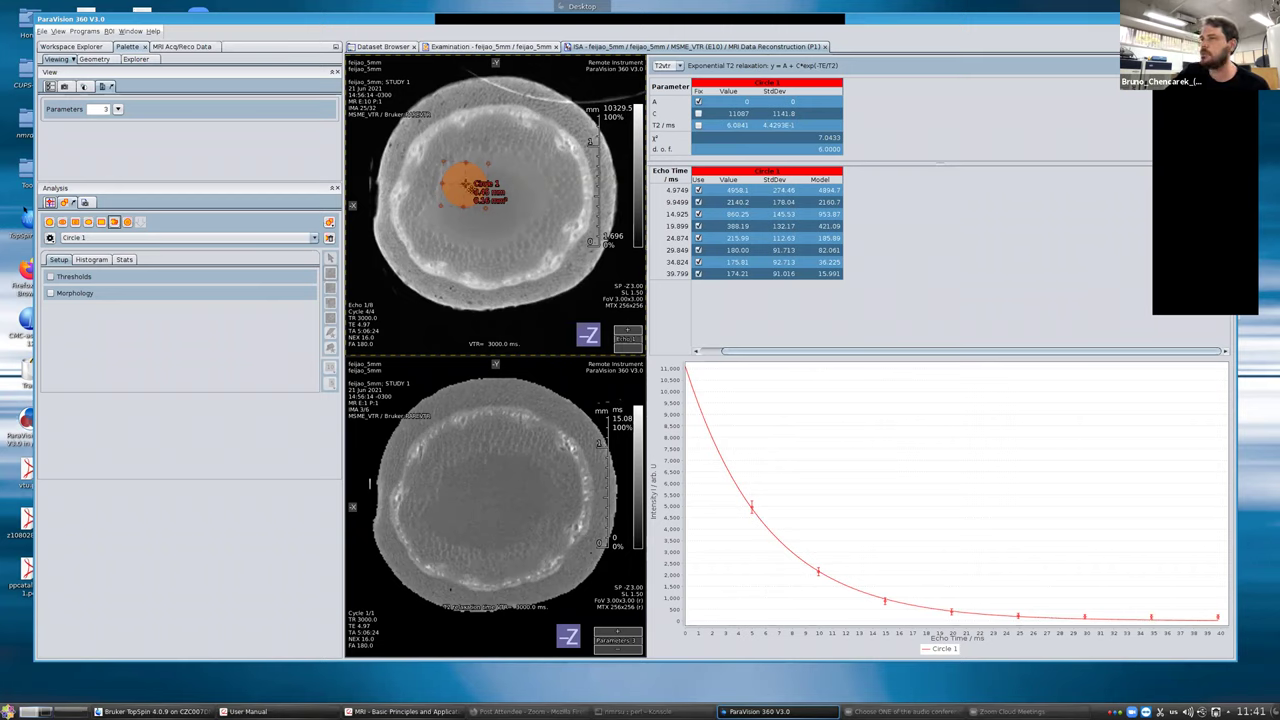
pyautogui.moveTo(463, 183); pyautogui.dragTo(496, 212)
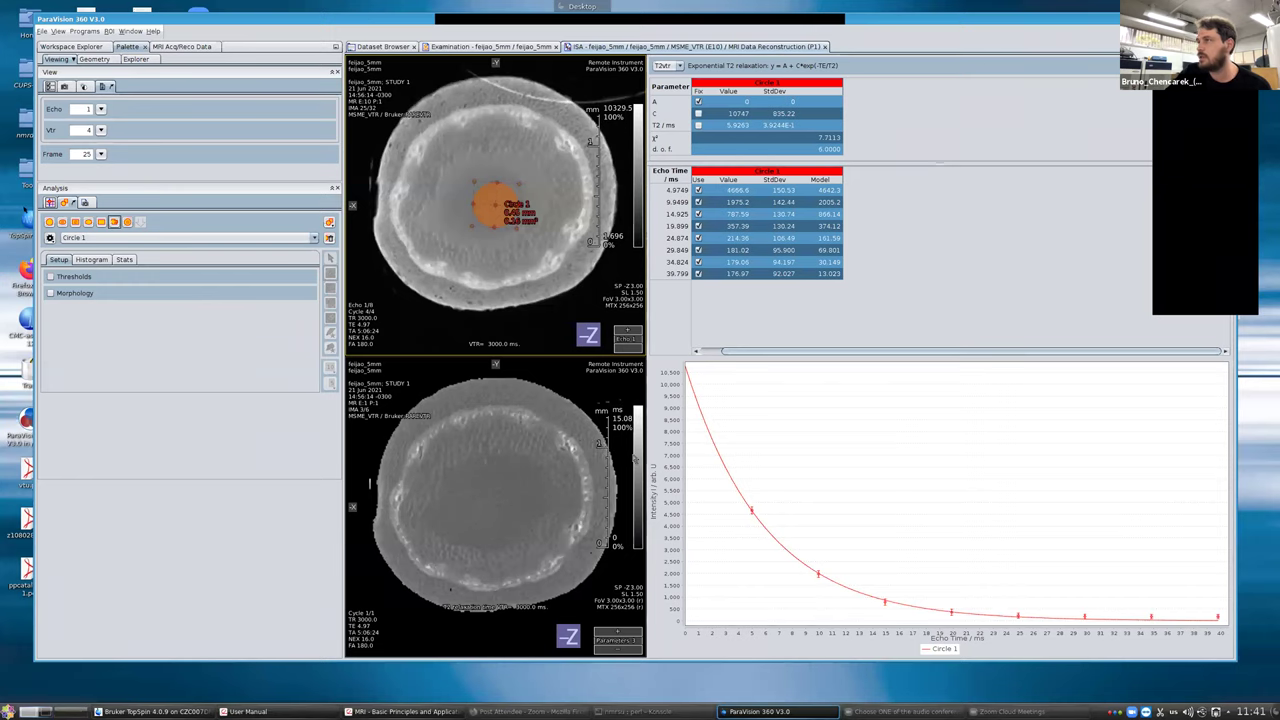
pyautogui.click(680, 68)
pyautogui.click(668, 77)
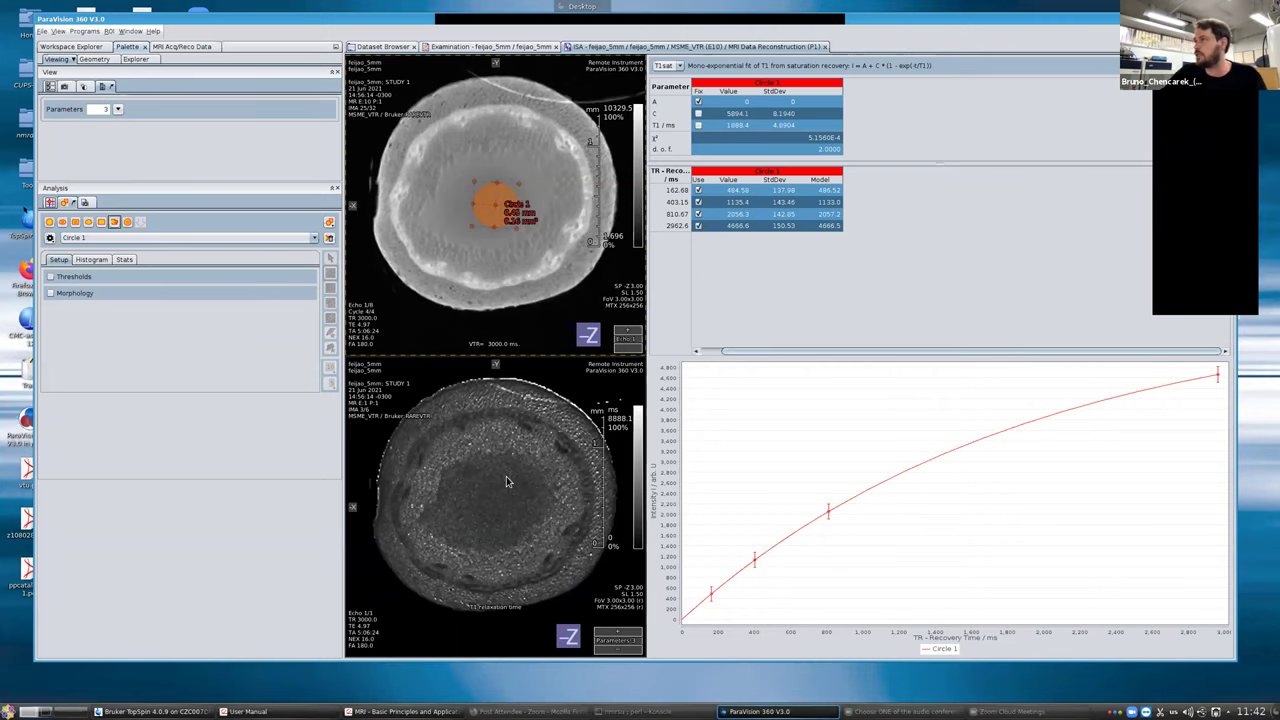
# Step: Close the image sequence analysis and the feijao_5mm examination
pyautogui.click(584, 57)
pyautogui.middleClick(575, 47)
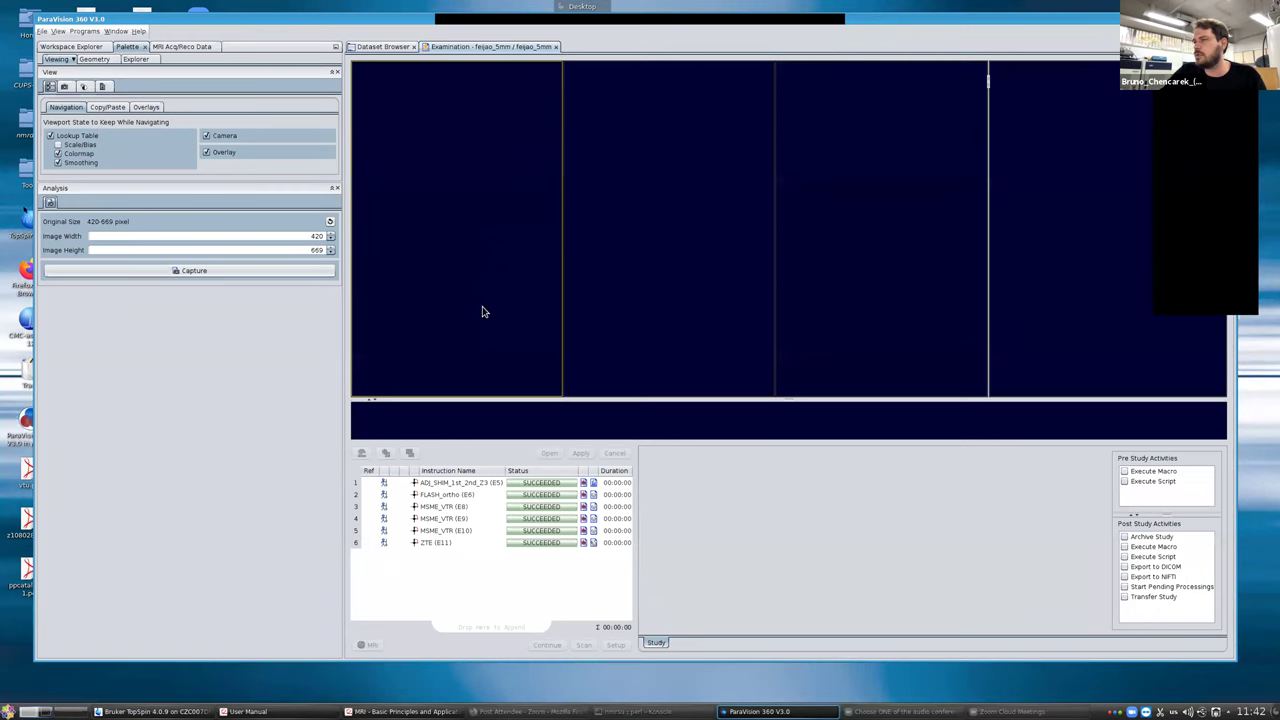
pyautogui.hotkey('ctrl', 'w')
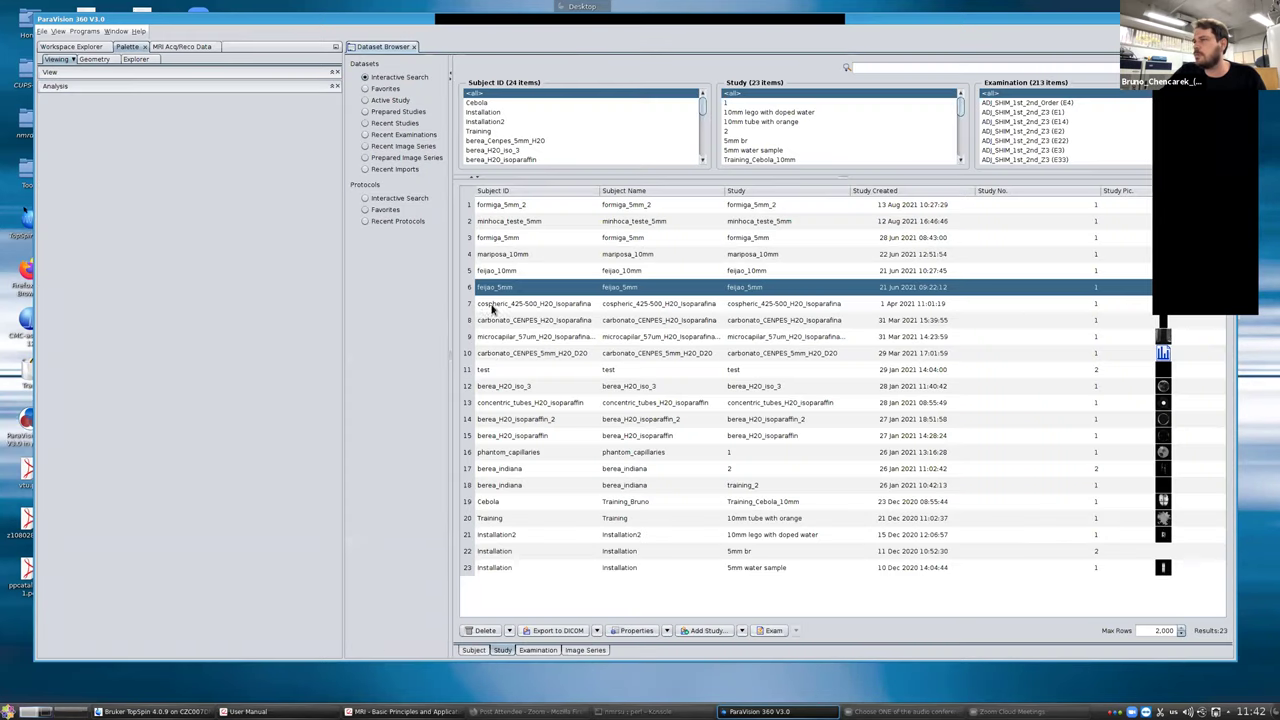
# Step: Open the concentric_tubes_H20_isoparaffin study in read-only mode and view its cssi (E5) data reconstruction
pyautogui.click(492, 402)
pyautogui.doubleClick(495, 403)
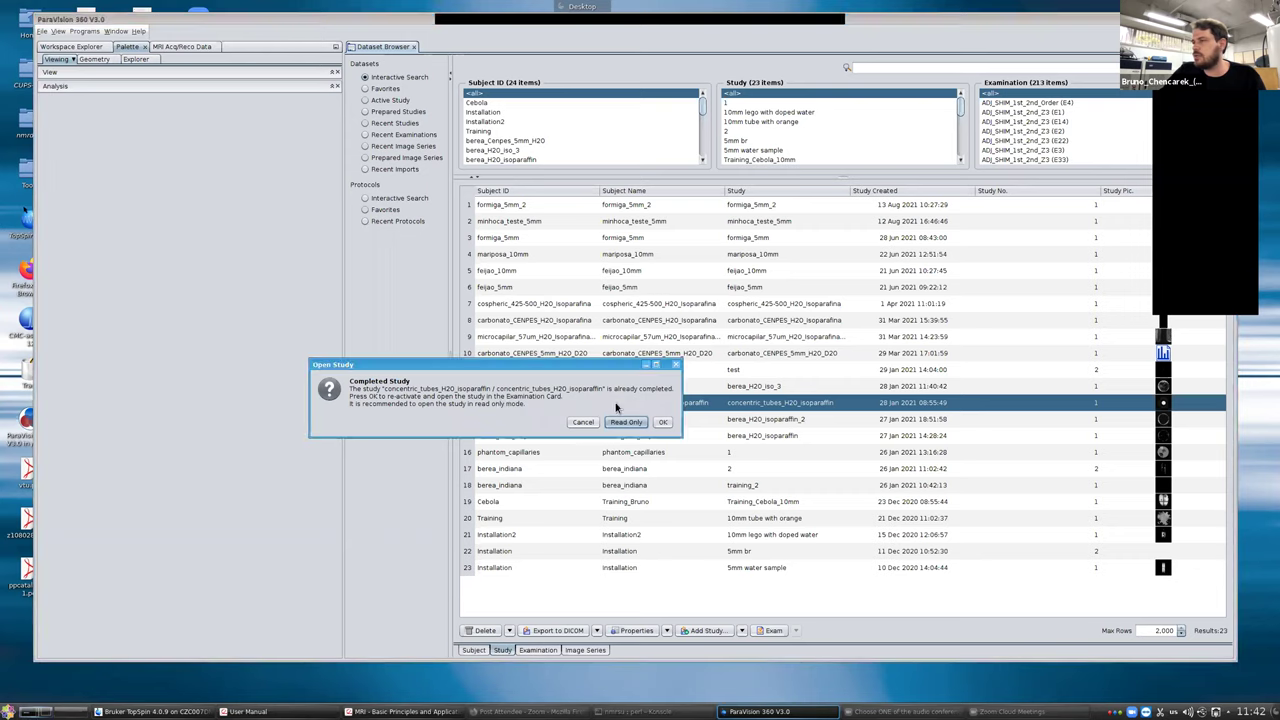
pyautogui.click(628, 422)
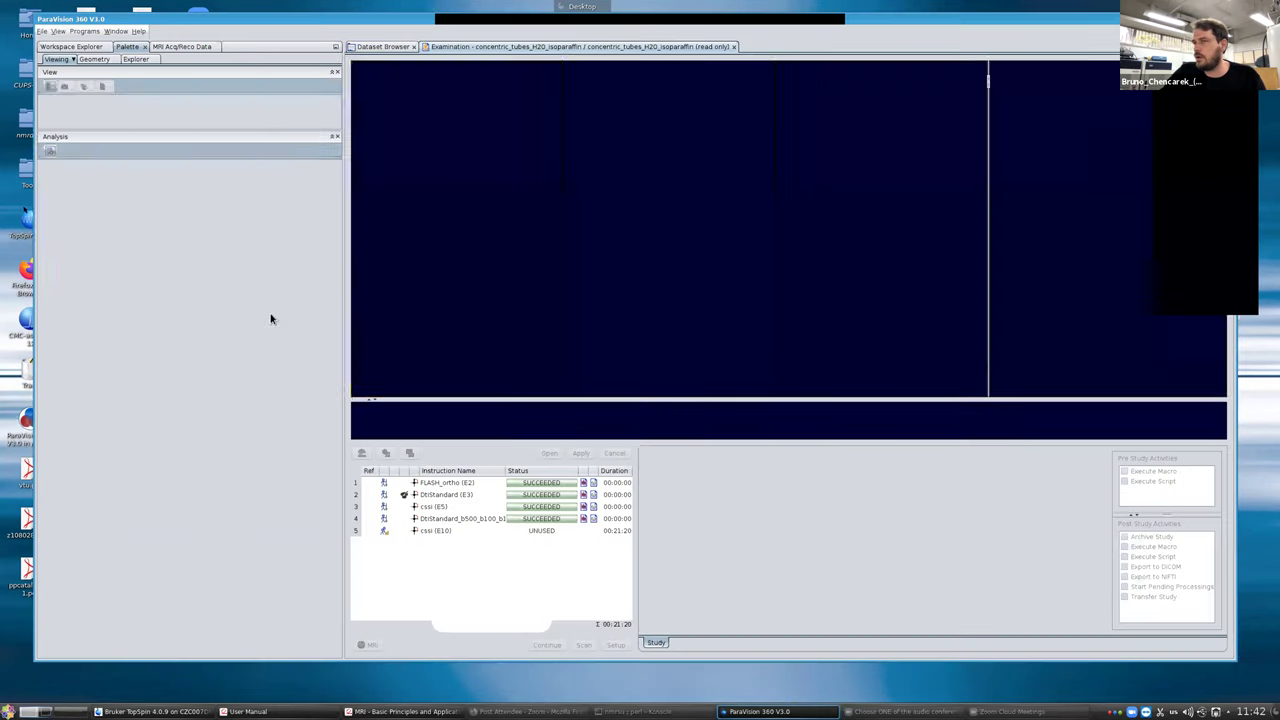
pyautogui.click(136, 58)
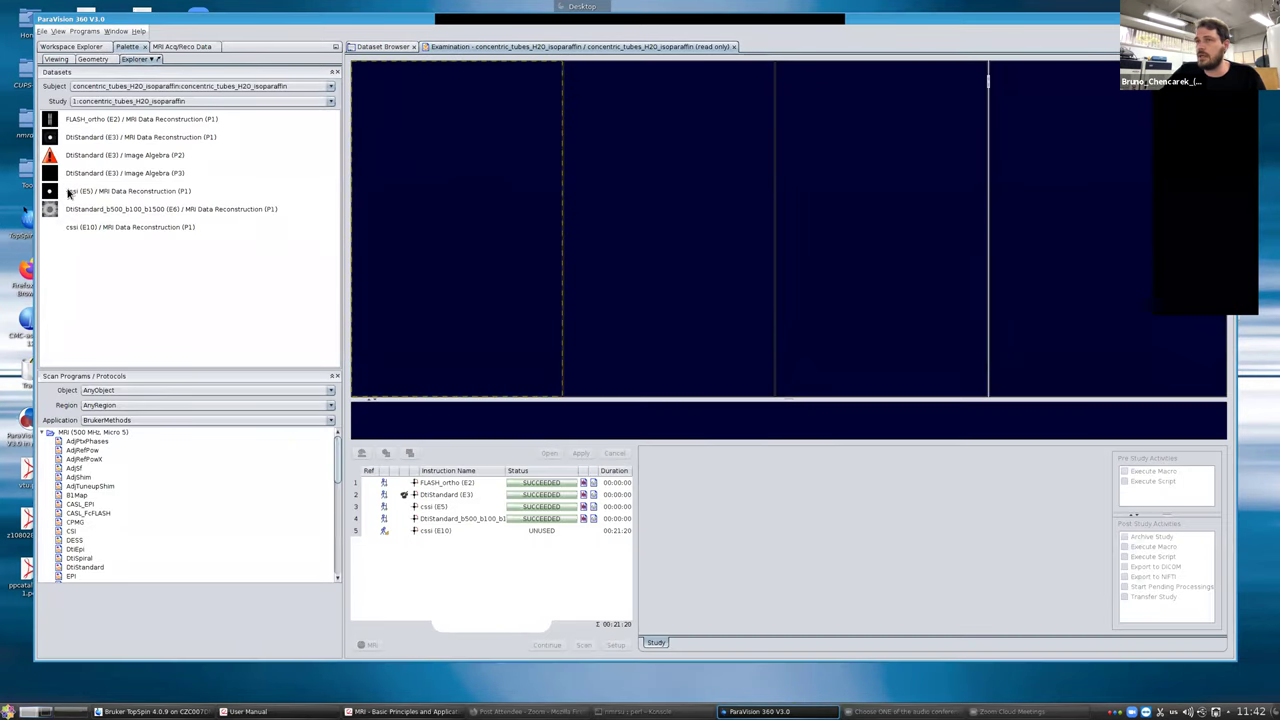
pyautogui.doubleClick(70, 193)
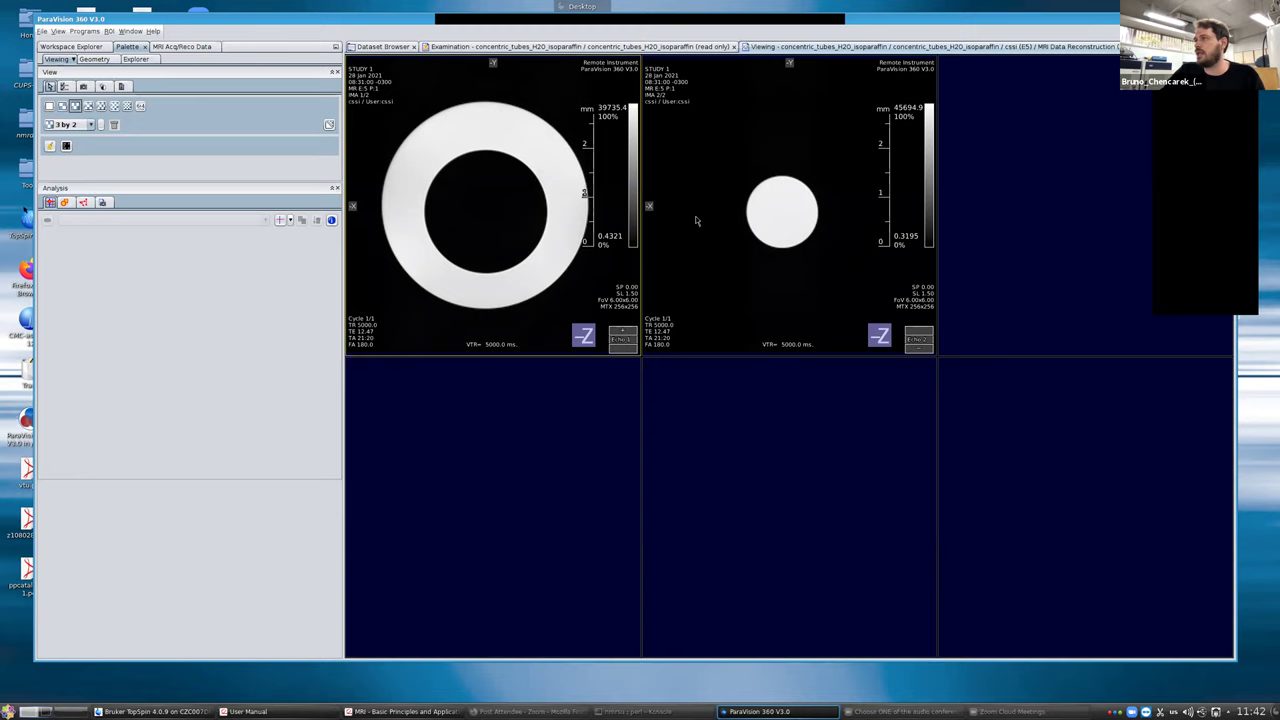
# Step: Close the cssi (E5) view and display the DtiStandard (E3) data reconstruction of the concentric tubes
pyautogui.hotkey('ctrl', 'w')
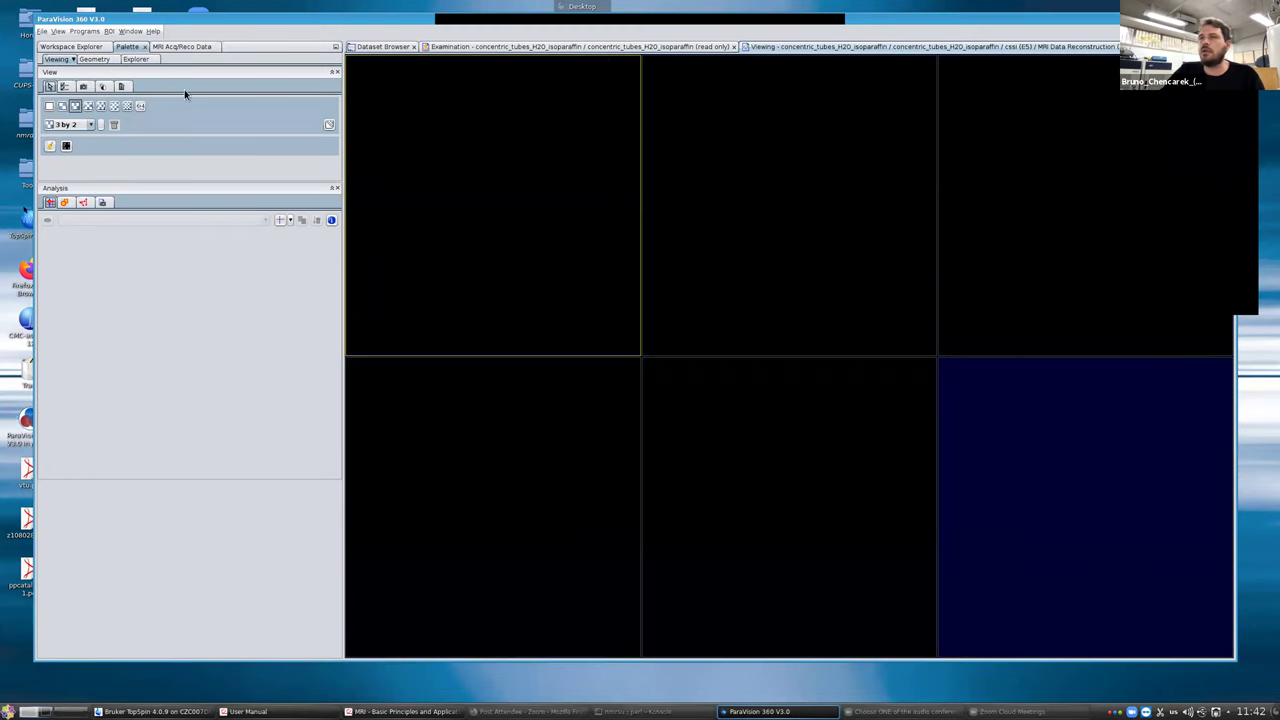
pyautogui.click(136, 59)
pyautogui.doubleClick(200, 128)
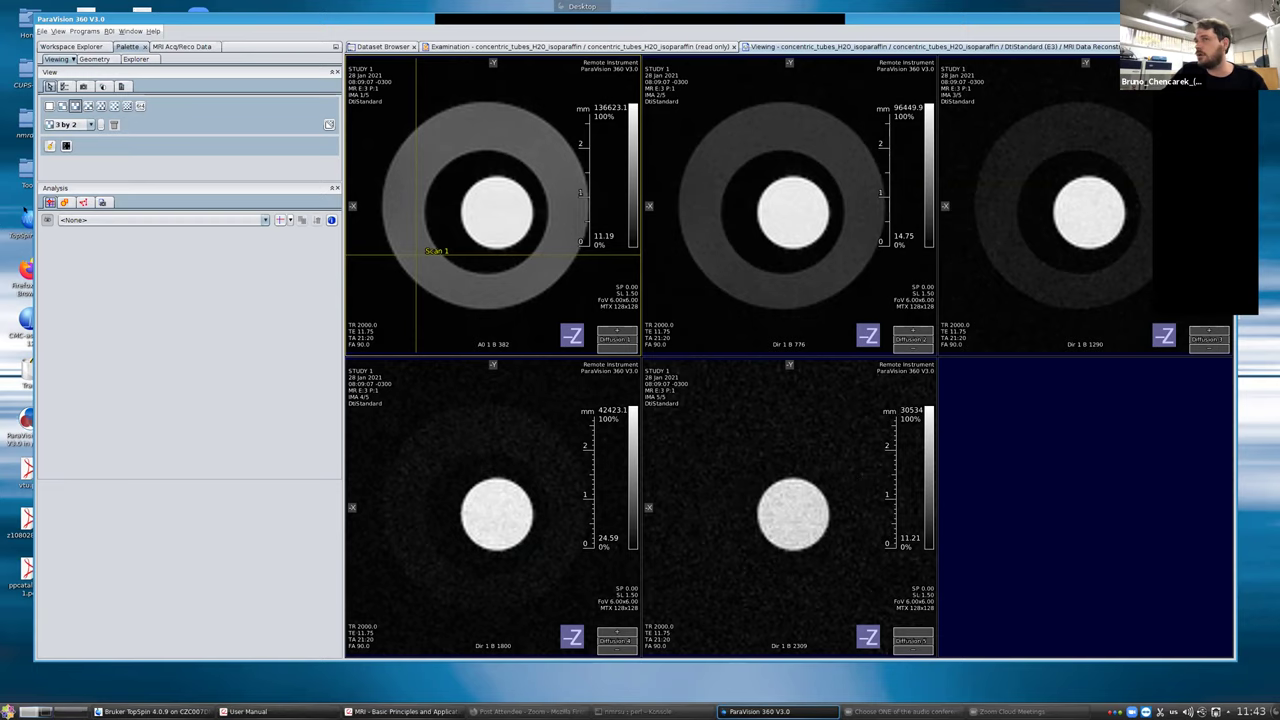
# Step: Close the DtiStandard (E3) view, display the cssi (E5) water and isoparaffin images again, and close that view
pyautogui.click(1205, 46)
pyautogui.click(153, 60)
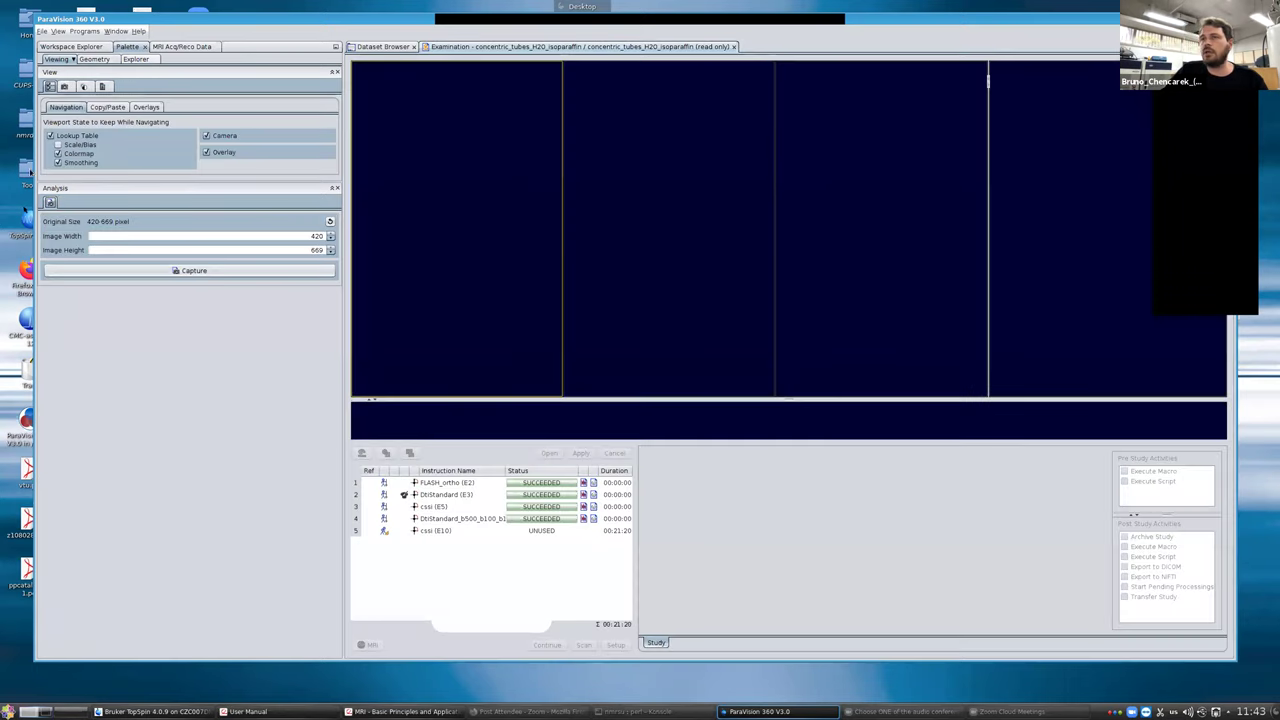
pyautogui.click(67, 192)
pyautogui.doubleClick(67, 192)
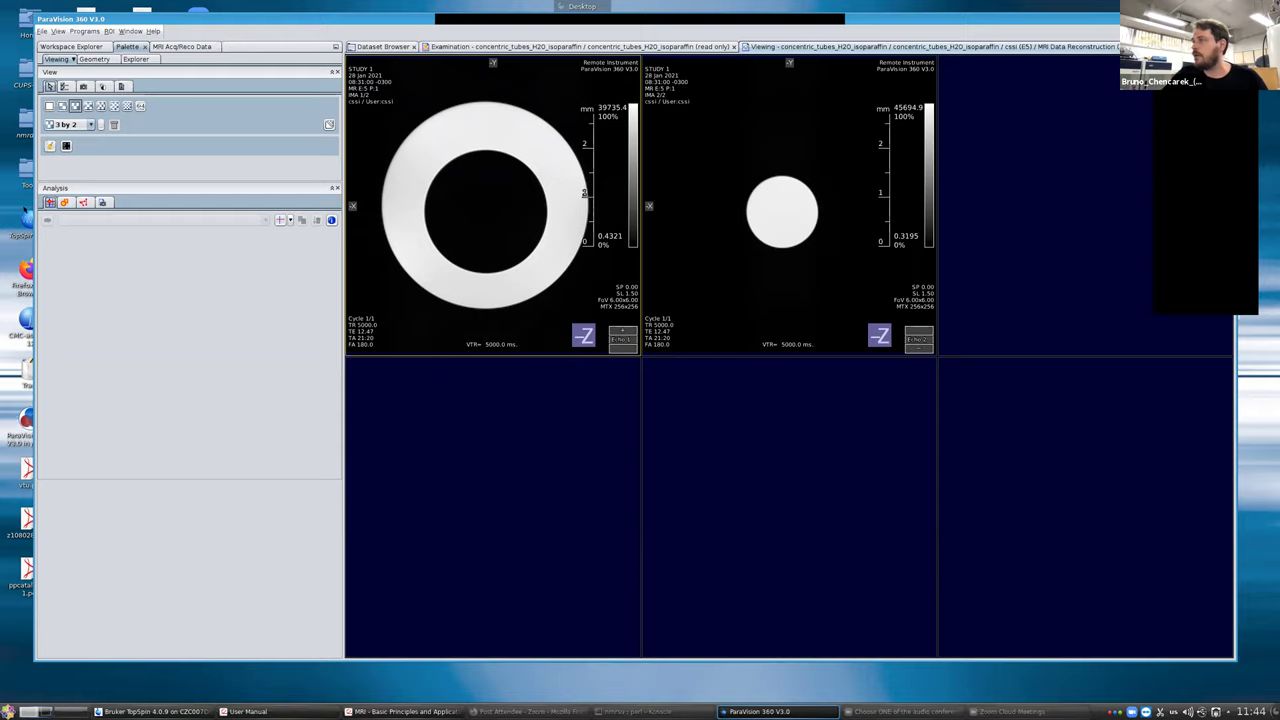
pyautogui.click(1125, 46)
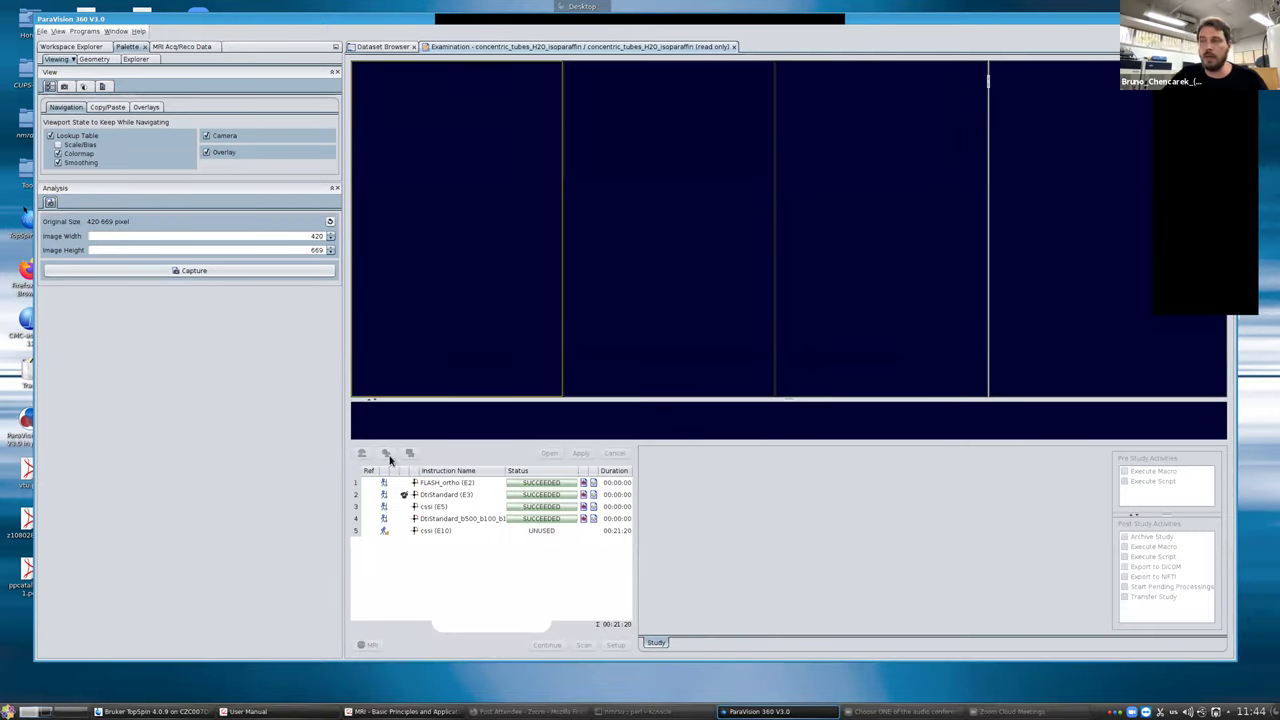